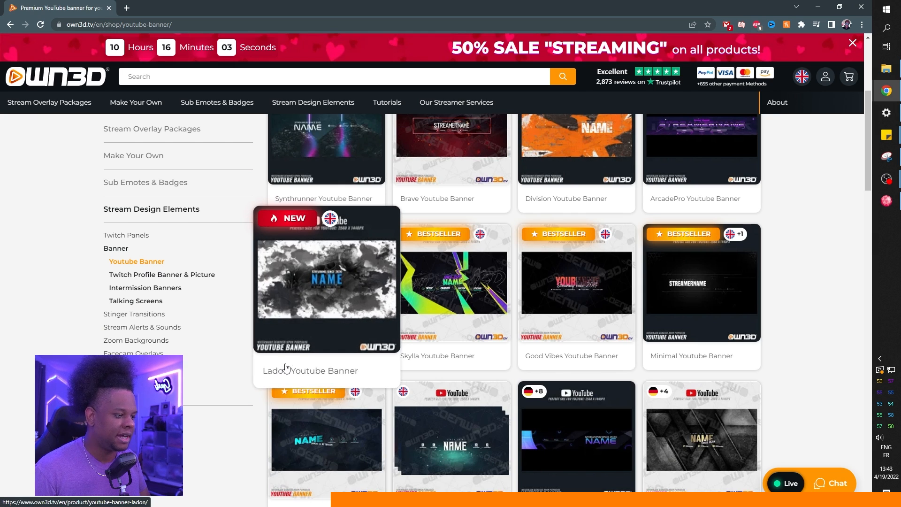
Browse the Youtube Banner designs in the OWN3D shop
{"action": "scroll", "coordinate": [285, 368], "scroll_direction": "up", "scroll_amount": 2}
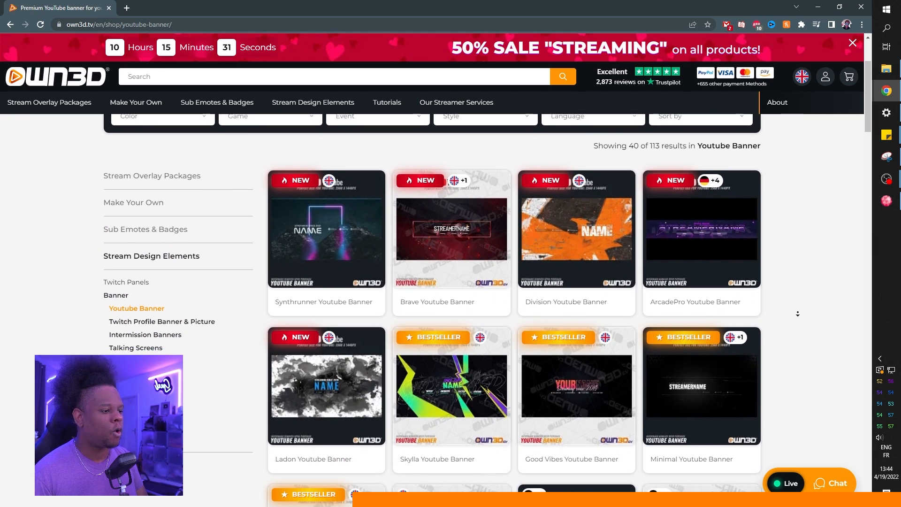
{"action": "scroll", "coordinate": [797, 314], "scroll_direction": "down", "scroll_amount": 2}
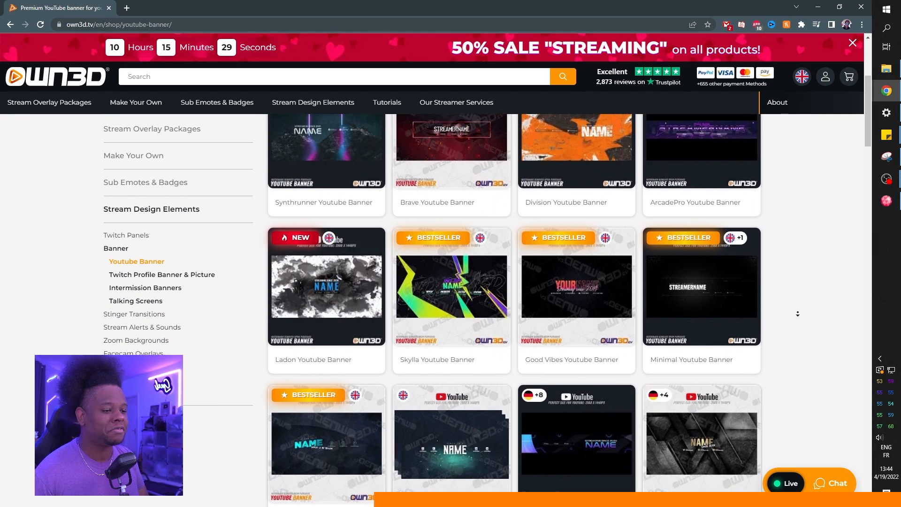
{"action": "scroll", "coordinate": [798, 313], "scroll_direction": "down", "scroll_amount": 2}
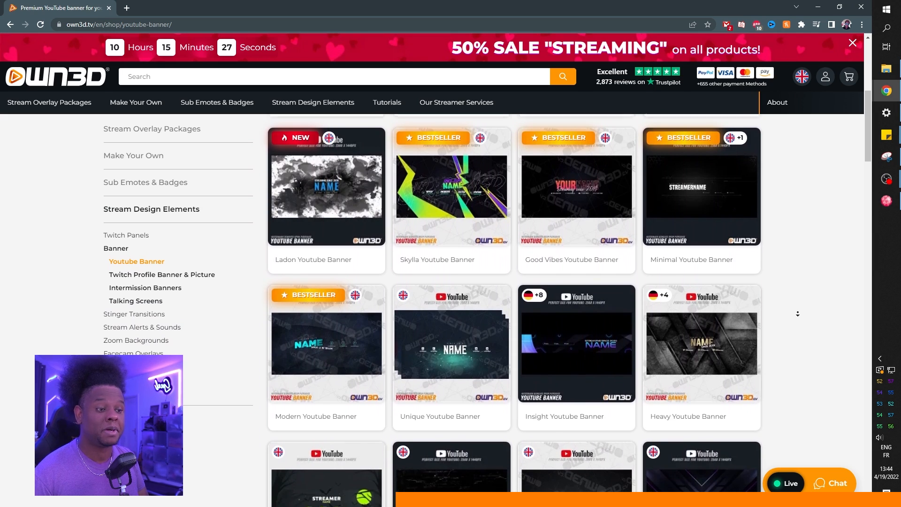
{"action": "scroll", "coordinate": [797, 314], "scroll_direction": "down", "scroll_amount": 2}
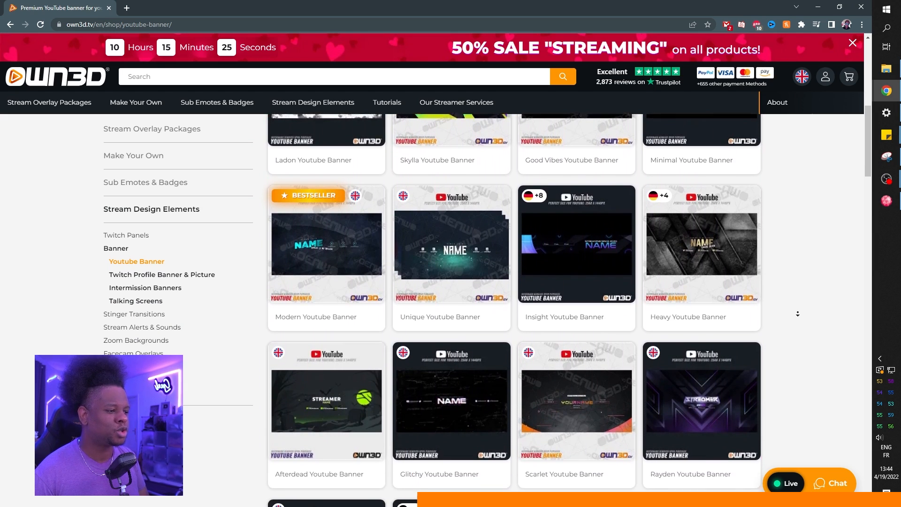
{"action": "scroll", "coordinate": [798, 314], "scroll_direction": "down", "scroll_amount": 3}
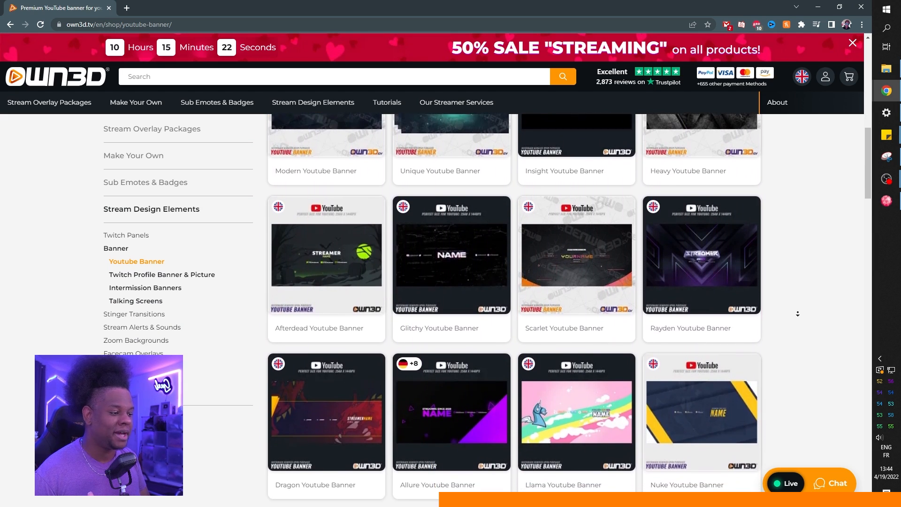
{"action": "scroll", "coordinate": [798, 313], "scroll_direction": "down", "scroll_amount": 2}
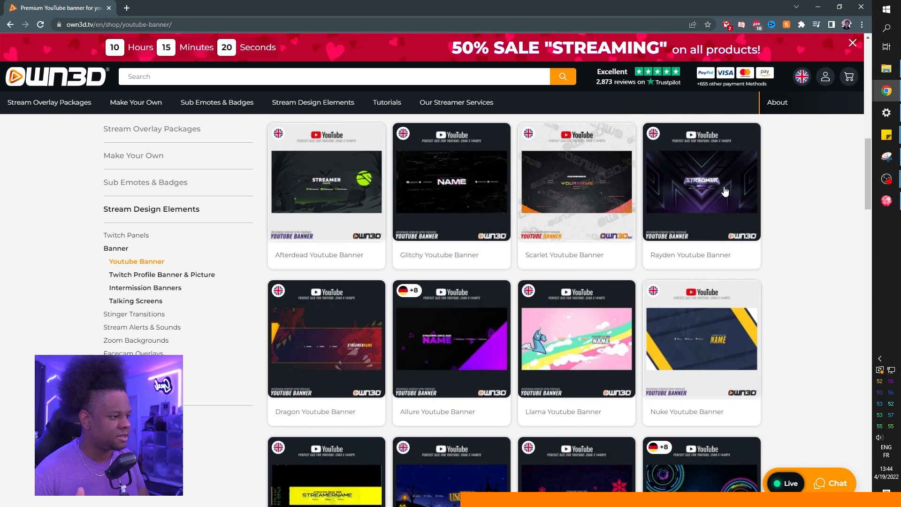
Examine the Rayden Youtube Banner's included files and package comparison table, and return to the shop's home page
{"action": "left_click", "coordinate": [725, 190]}
{"action": "scroll", "coordinate": [529, 266], "scroll_direction": "down", "scroll_amount": 4}
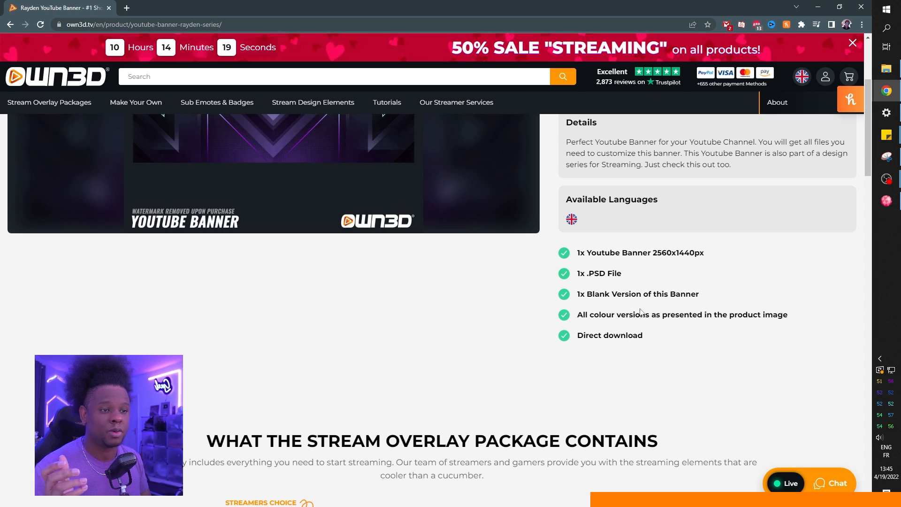
{"action": "scroll", "coordinate": [143, 295], "scroll_direction": "up", "scroll_amount": 4}
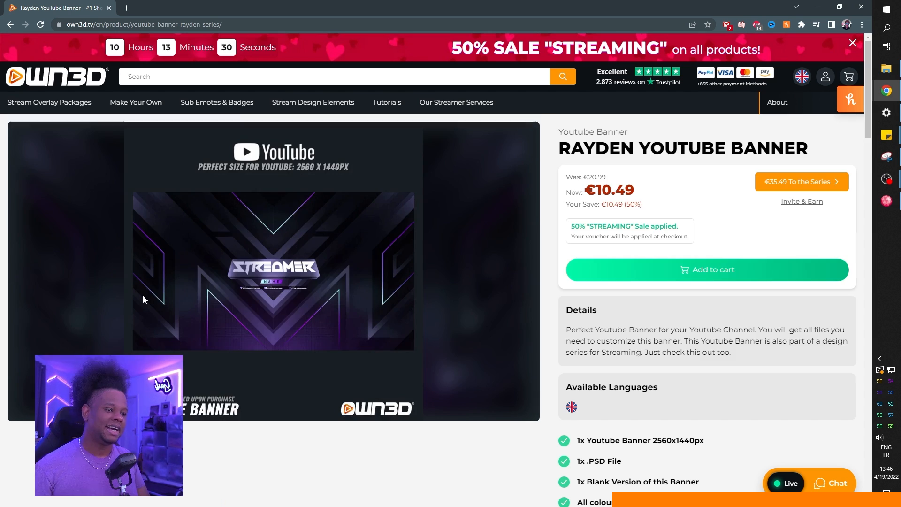
{"action": "scroll", "coordinate": [143, 295], "scroll_direction": "down", "scroll_amount": 7}
{"action": "scroll", "coordinate": [142, 294], "scroll_direction": "down", "scroll_amount": 9}
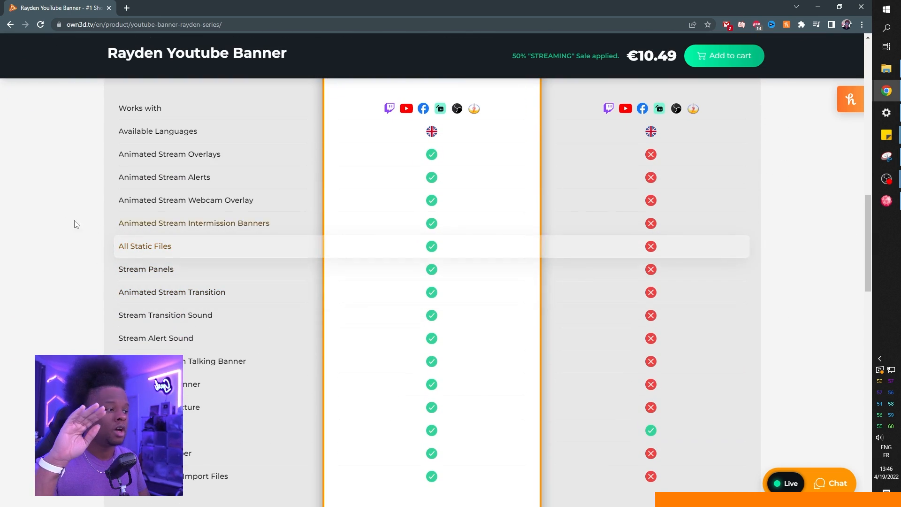
{"action": "middle_click", "coordinate": [38, 184]}
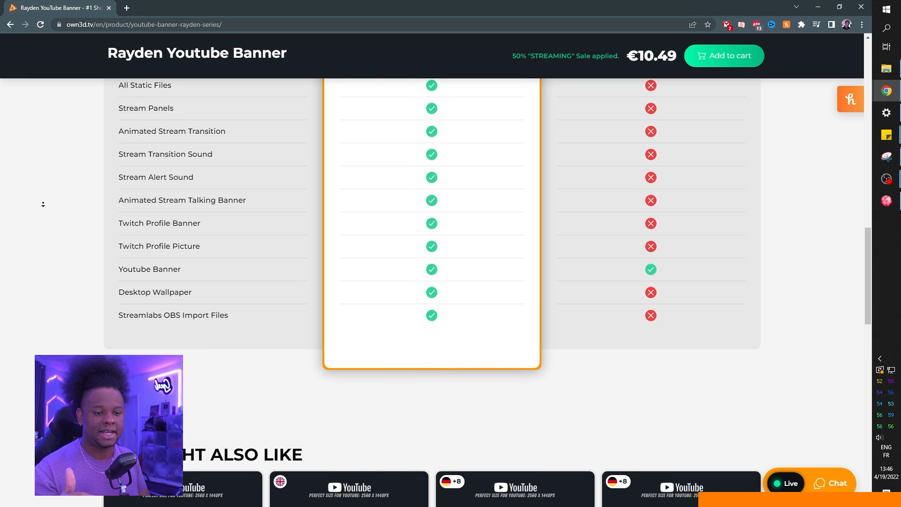
{"action": "middle_click", "coordinate": [43, 204]}
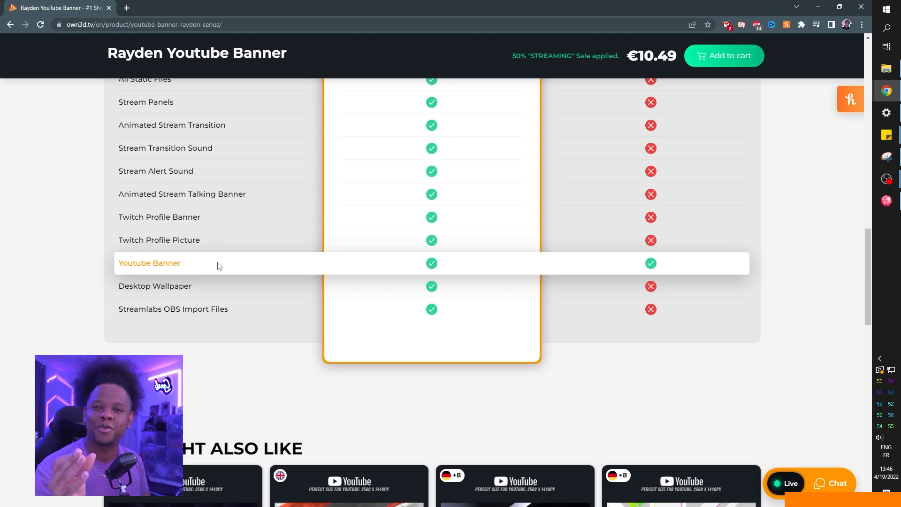
{"action": "key", "text": "alt+Left"}
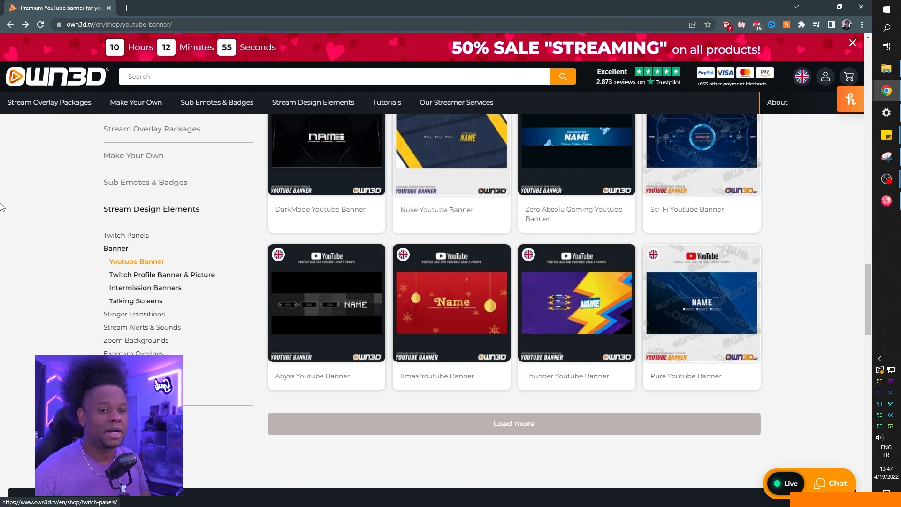
{"action": "left_click", "coordinate": [60, 84]}
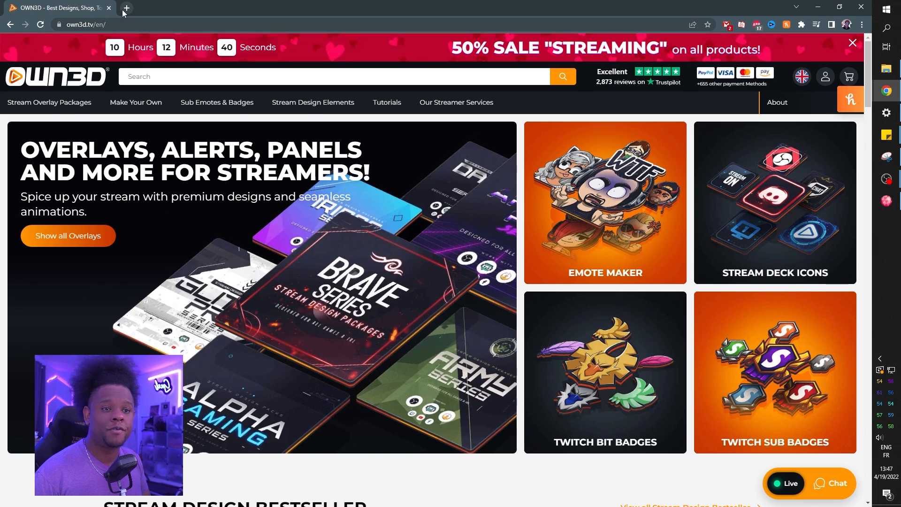
Open photopea.com in a new browser tab
{"action": "left_click", "coordinate": [126, 9]}
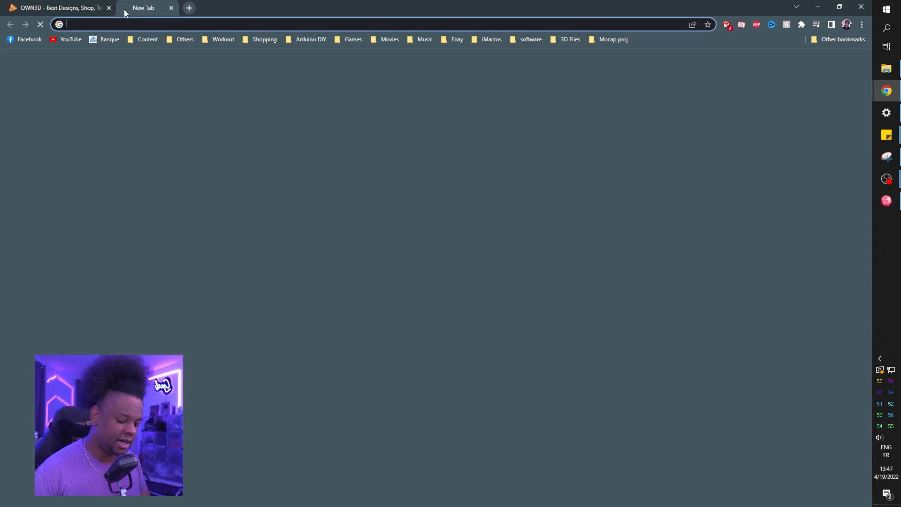
{"action": "type", "text": "photopea.com"}
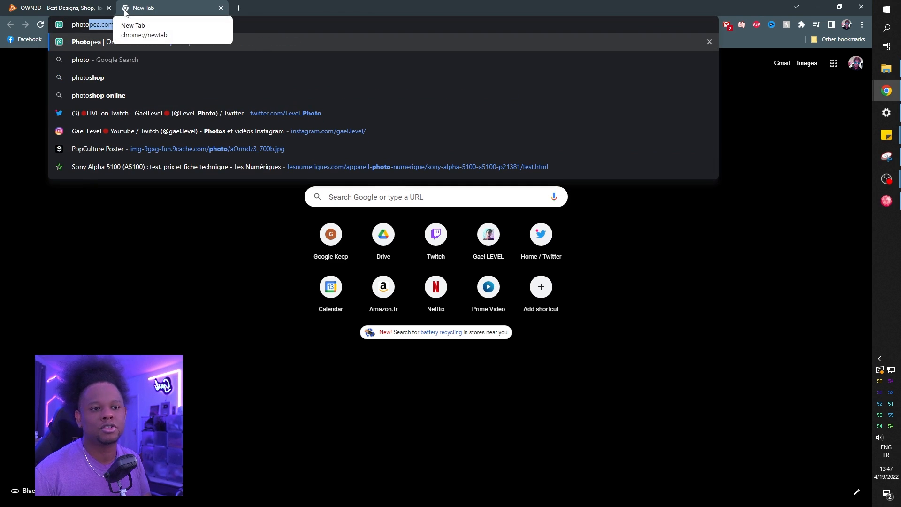
{"action": "key", "text": "Return"}
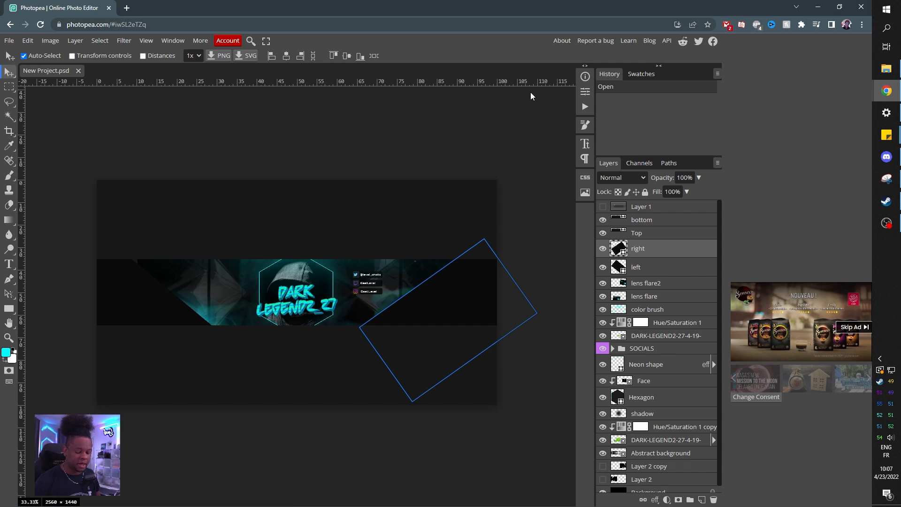
Inspect the hooded-figure banner in the open New Project.psd up close
{"action": "key", "text": "ctrl+1"}
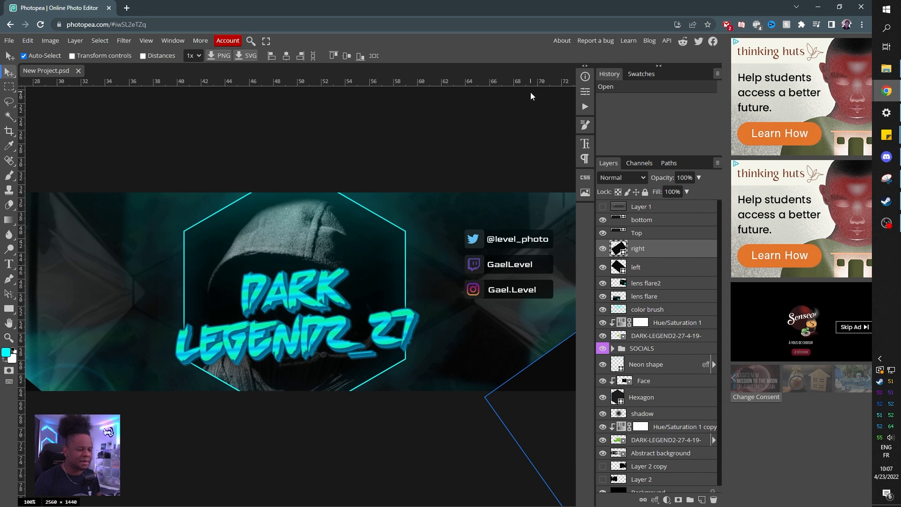
{"action": "key", "text": "ctrl+plus"}
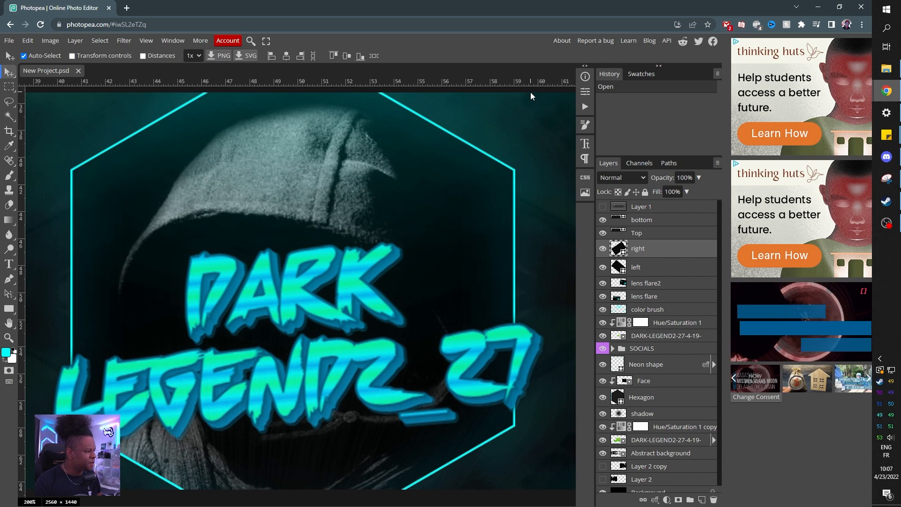
{"action": "key", "text": "ctrl+minus"}
{"action": "key", "text": "ctrl+minus"}
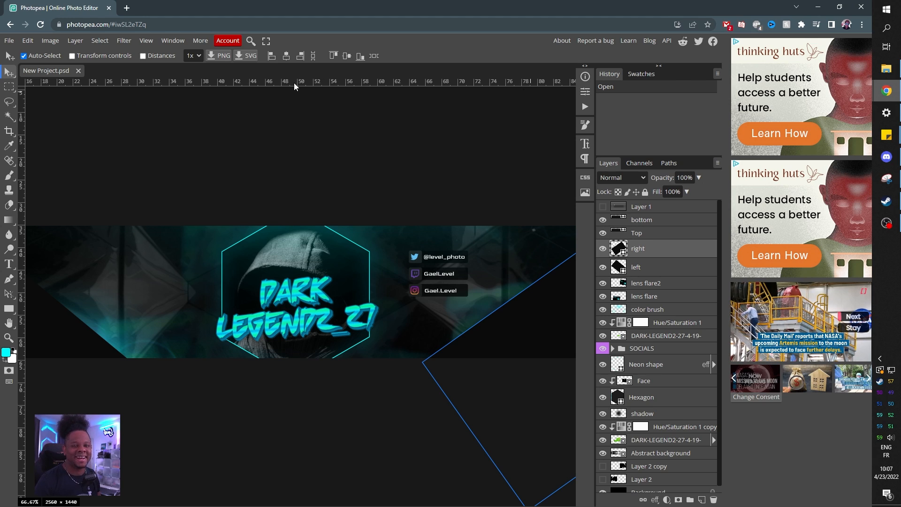
Load a fresh Photopea start page in a new tab and close the tab holding the existing banner project
{"action": "left_click", "coordinate": [126, 8]}
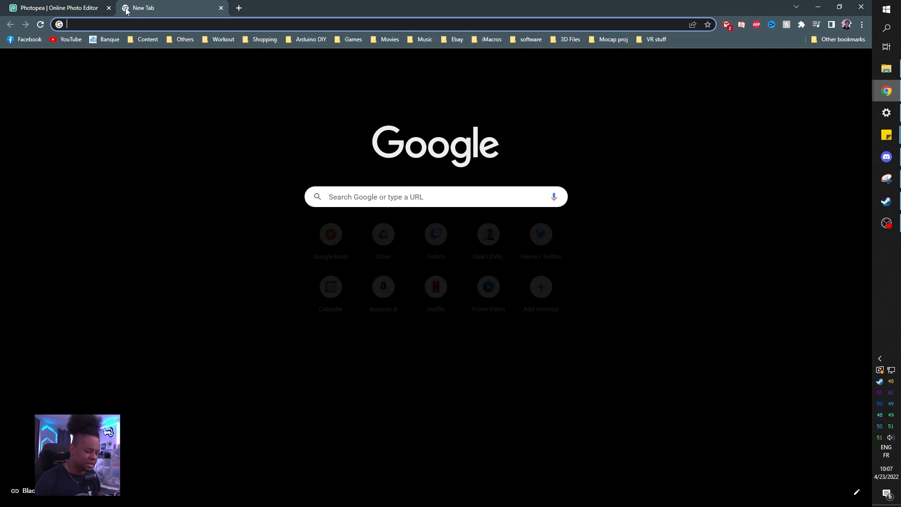
{"action": "type", "text": "photo"}
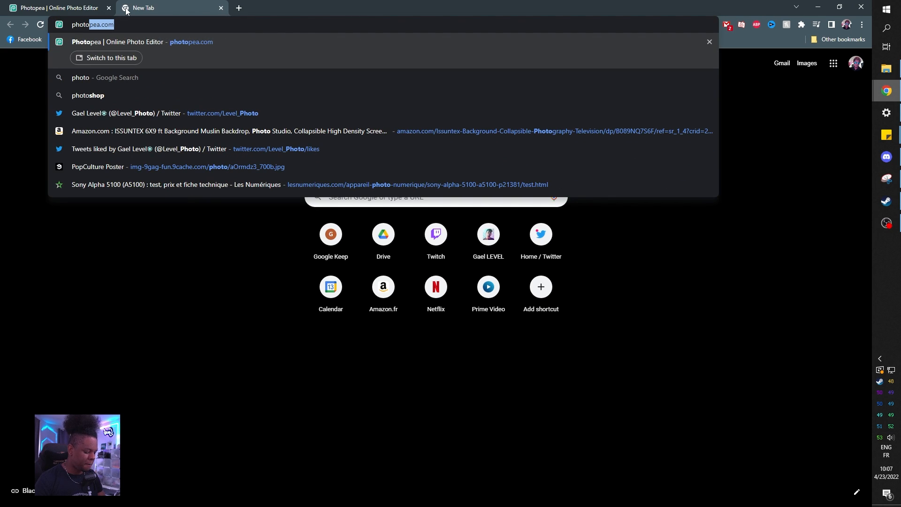
{"action": "key", "text": "Return"}
{"action": "left_click", "coordinate": [96, 8]}
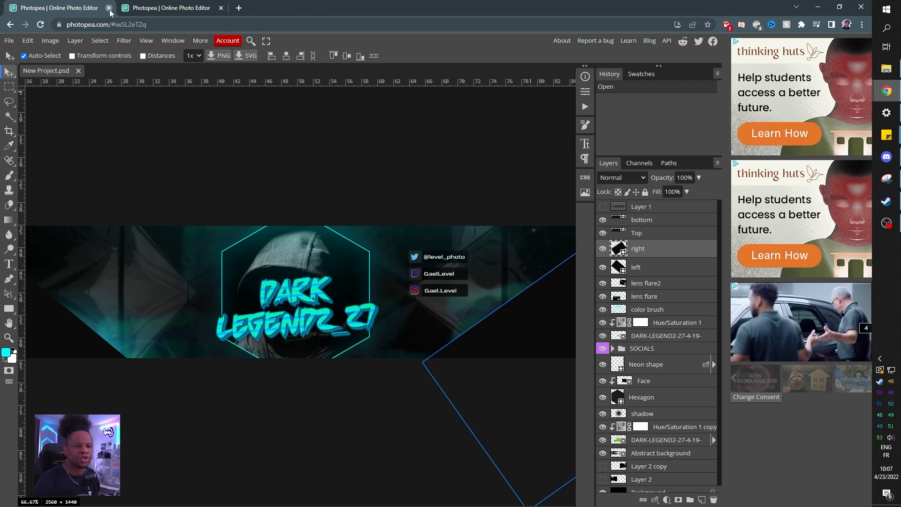
{"action": "left_click", "coordinate": [109, 8]}
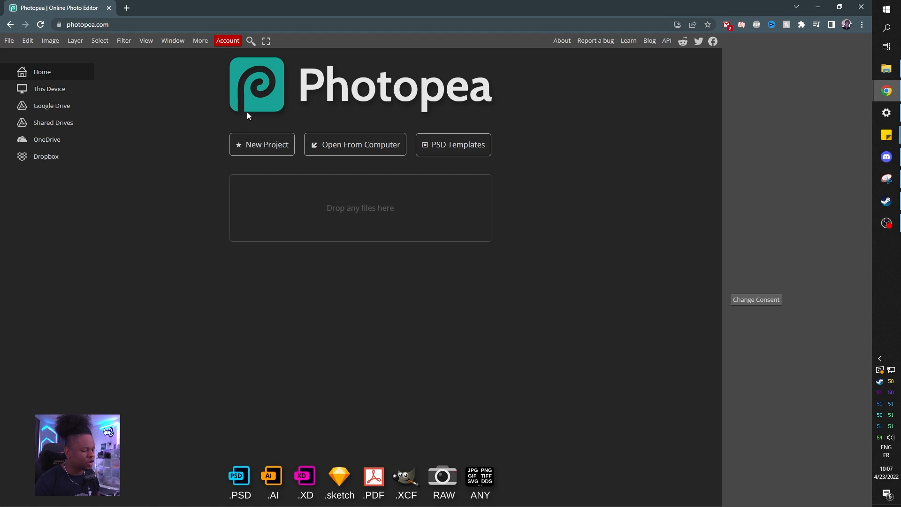
Open the YanSculpts channel on YouTube in a new tab and examine how its banner is cropped at different page sizes
{"action": "left_click", "coordinate": [128, 8]}
{"action": "type", "text": "yout"}
{"action": "key", "text": "Return"}
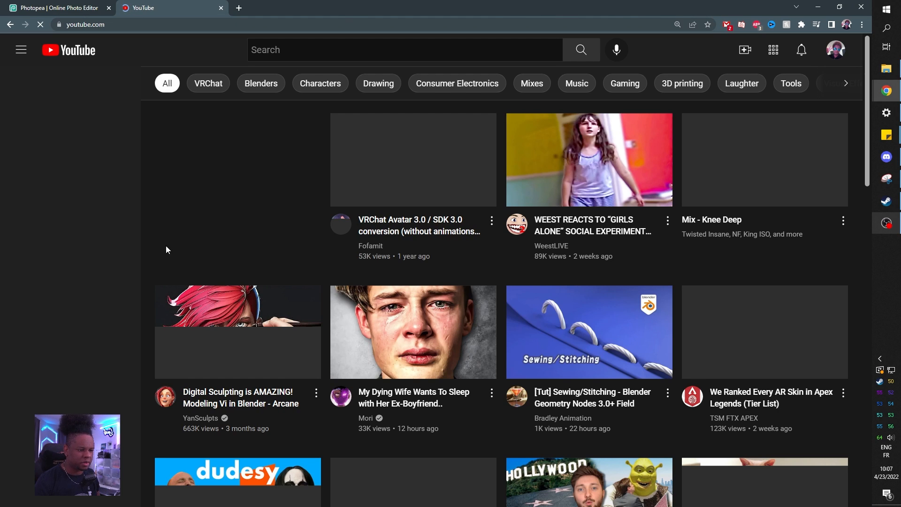
{"action": "left_click", "coordinate": [200, 418]}
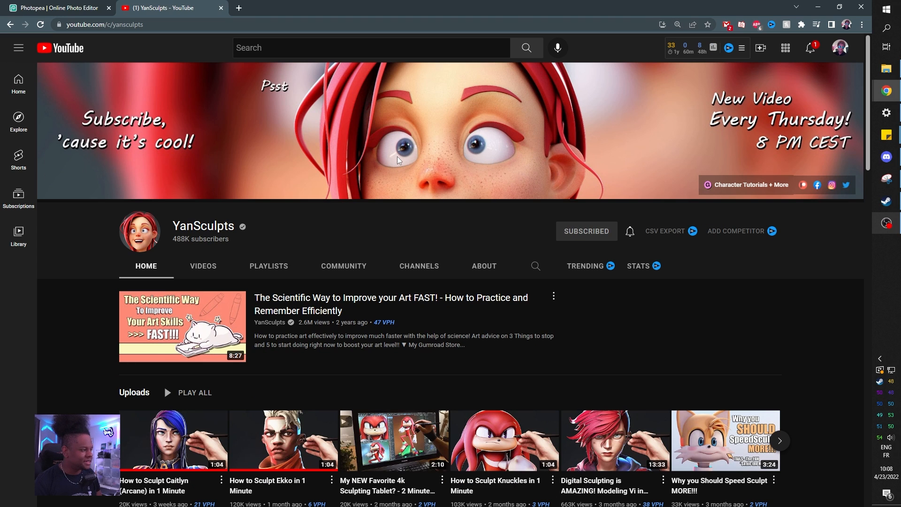
{"action": "key", "text": "ctrl+minus"}
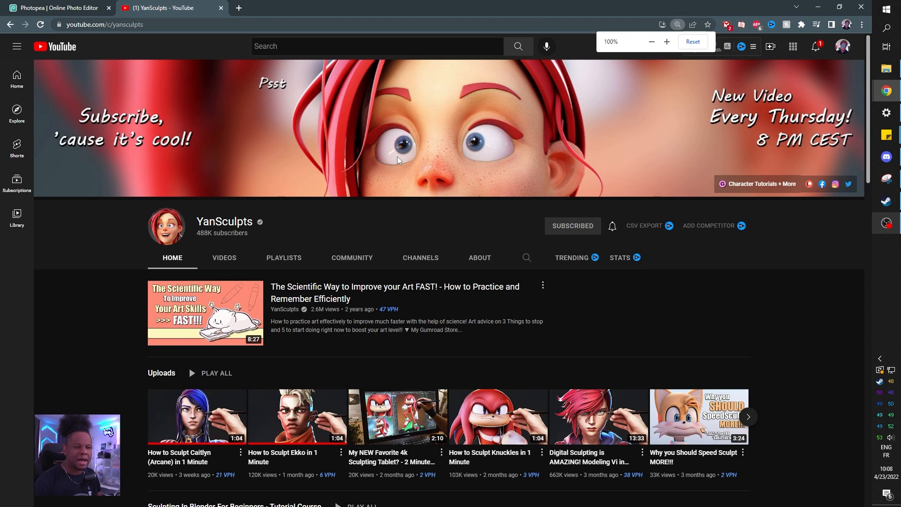
{"action": "key", "text": "ctrl+plus"}
{"action": "key", "text": "ctrl+plus"}
{"action": "key", "text": "ctrl+plus"}
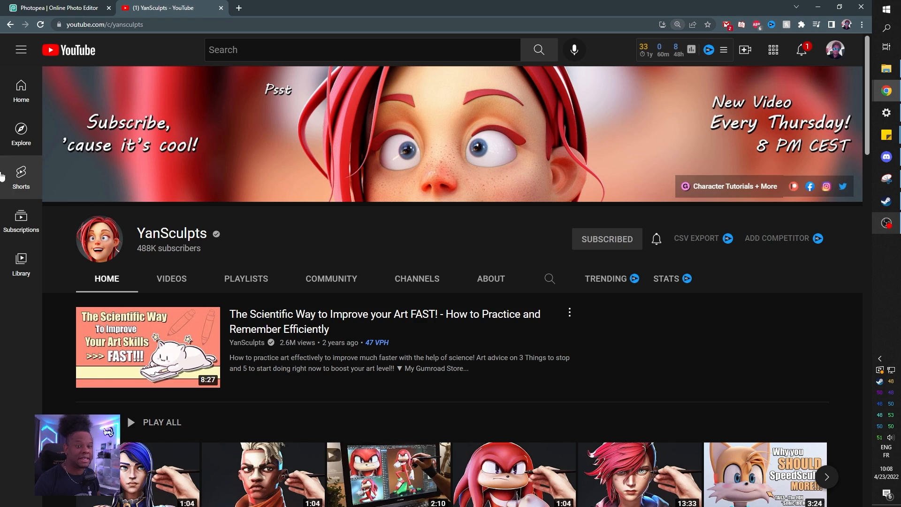
Find a 2560 x 1440 template among Google Images results for "youtube banner template" and open the full image in a new tab
{"action": "left_click", "coordinate": [239, 8]}
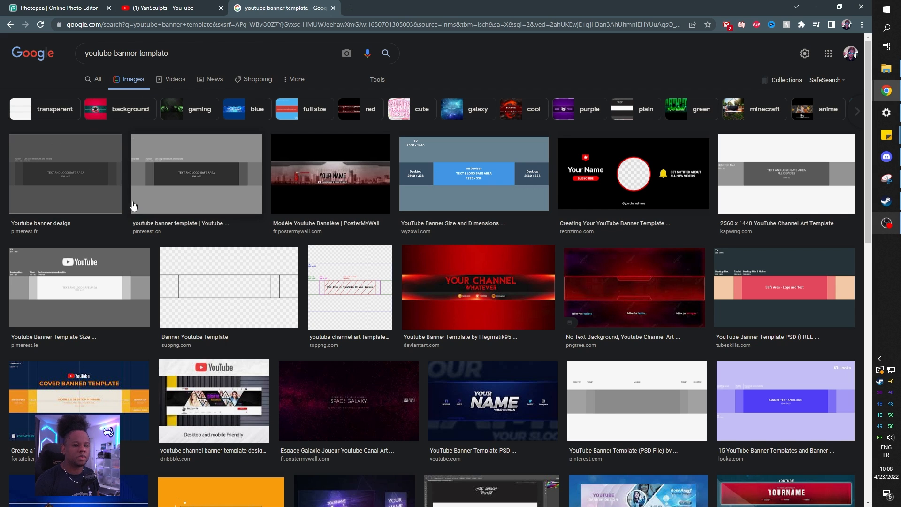
{"action": "left_click", "coordinate": [79, 168]}
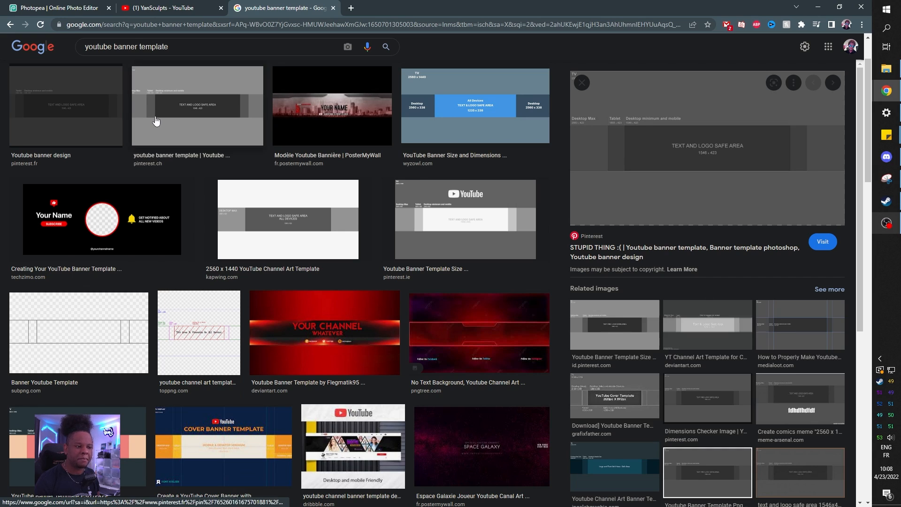
{"action": "left_click", "coordinate": [151, 123]}
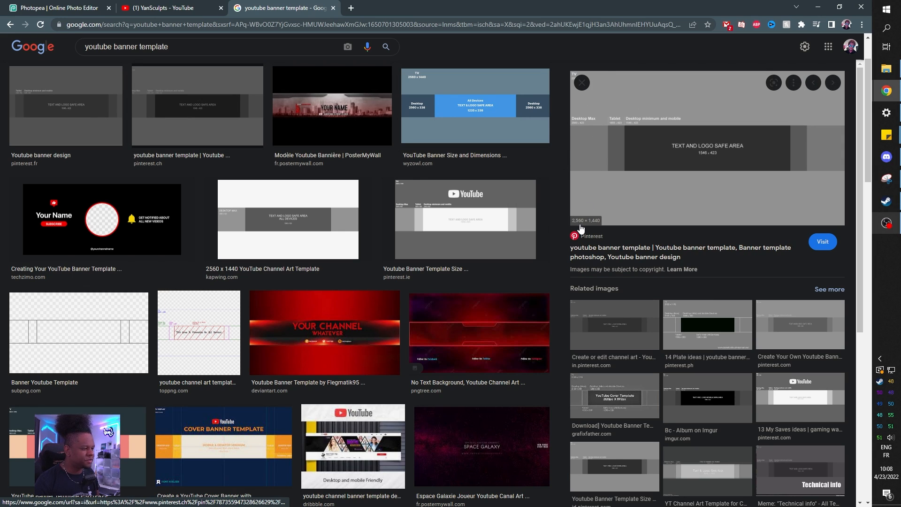
{"action": "right_click", "coordinate": [655, 150]}
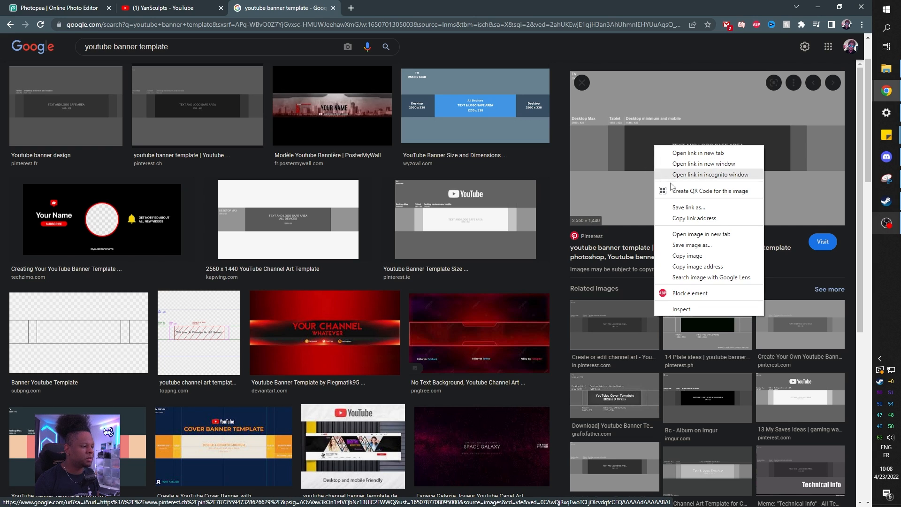
{"action": "left_click", "coordinate": [679, 236]}
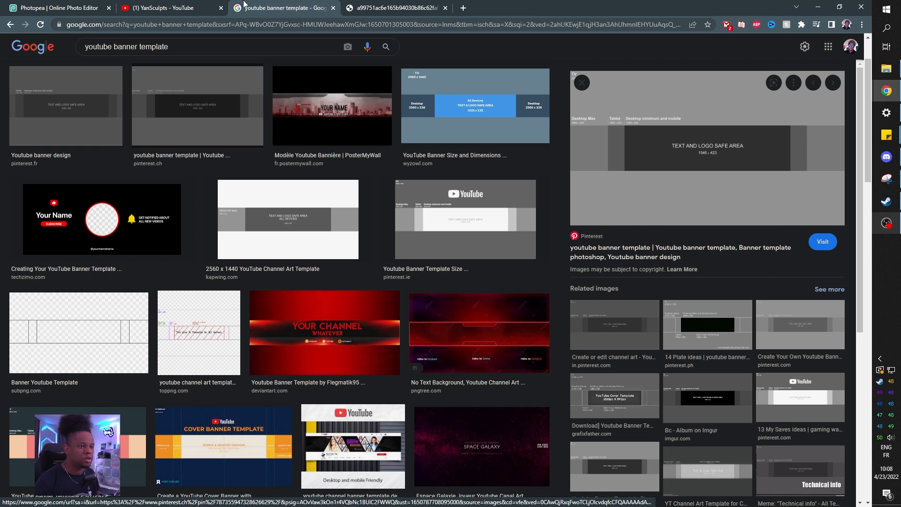
Copy the full-size banner template image with the text and logo safe area to the clipboard
{"action": "left_click", "coordinate": [369, 7]}
{"action": "right_click", "coordinate": [434, 132]}
{"action": "left_click", "coordinate": [461, 160]}
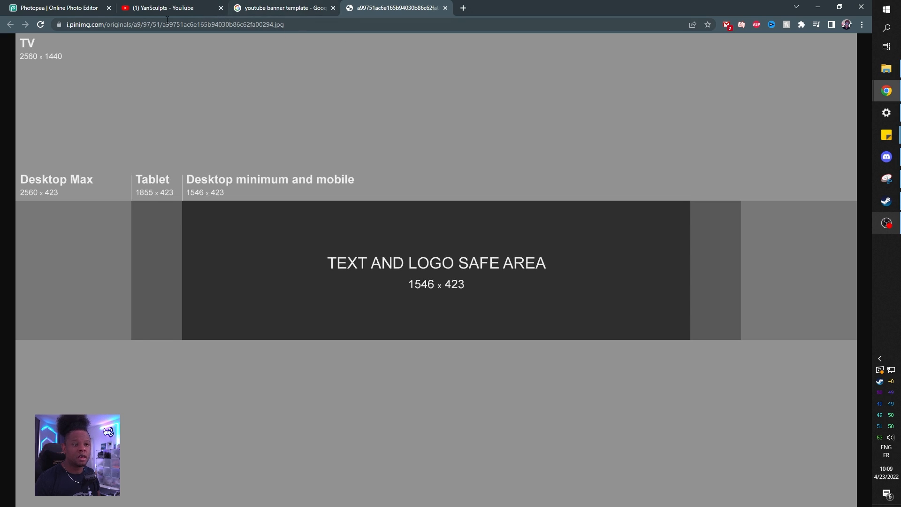
Create a blank Photopea project of 2560 x 1440 pixels at 300 DPI and paste the copied banner template into it
{"action": "left_click", "coordinate": [56, 9]}
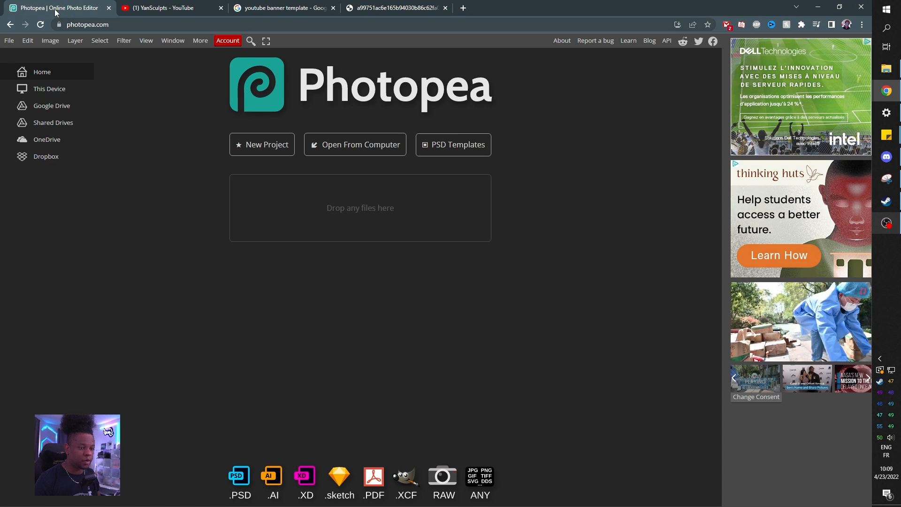
{"action": "left_click", "coordinate": [266, 145]}
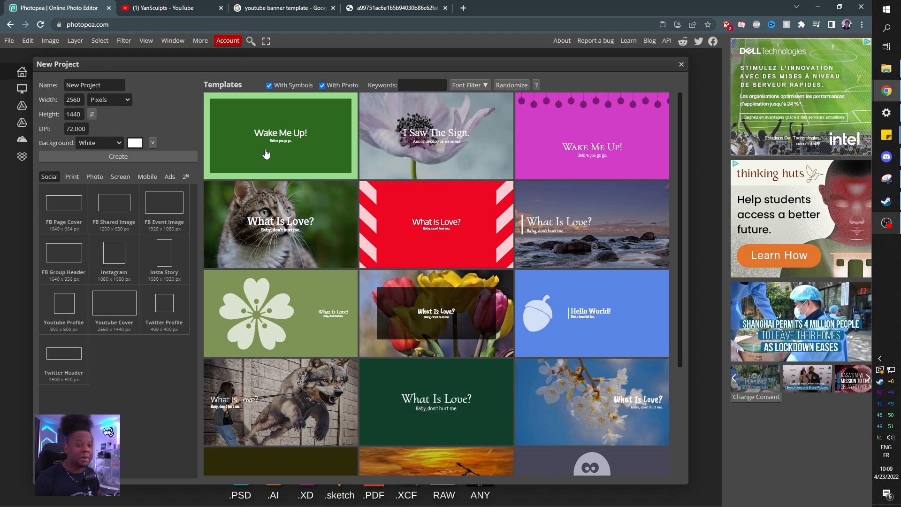
{"action": "left_click", "coordinate": [74, 101]}
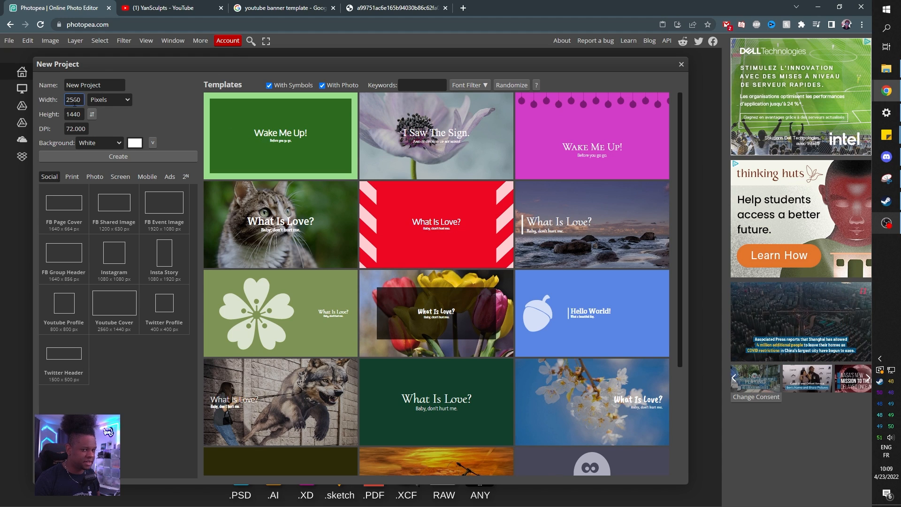
{"action": "key", "text": "Tab"}
{"action": "key", "text": "Tab"}
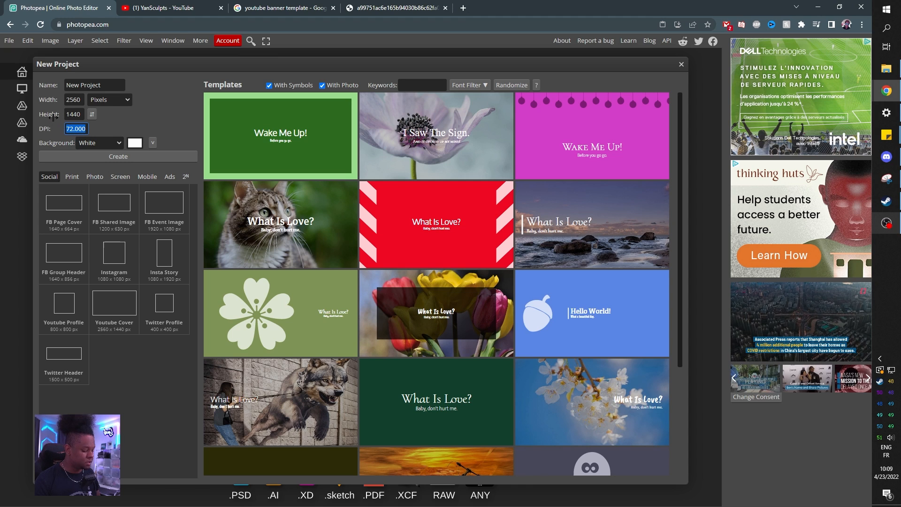
{"action": "type", "text": "300"}
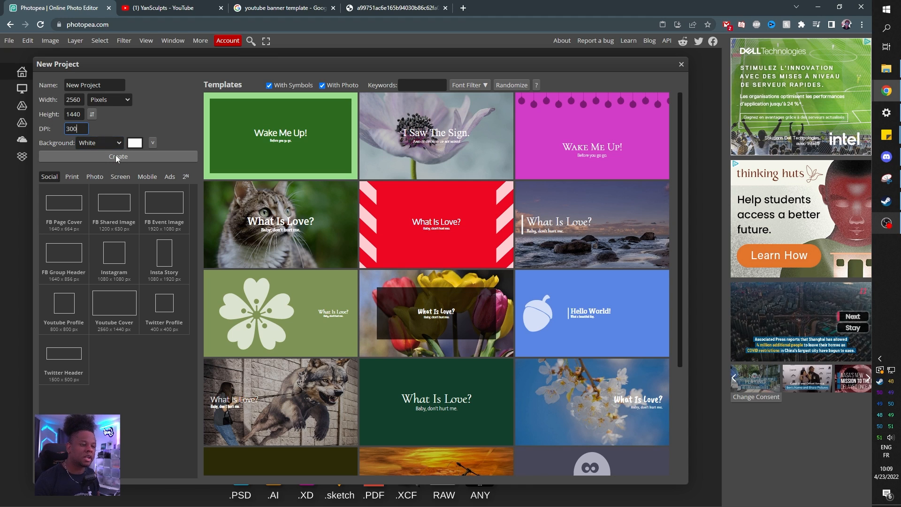
{"action": "left_click", "coordinate": [116, 154]}
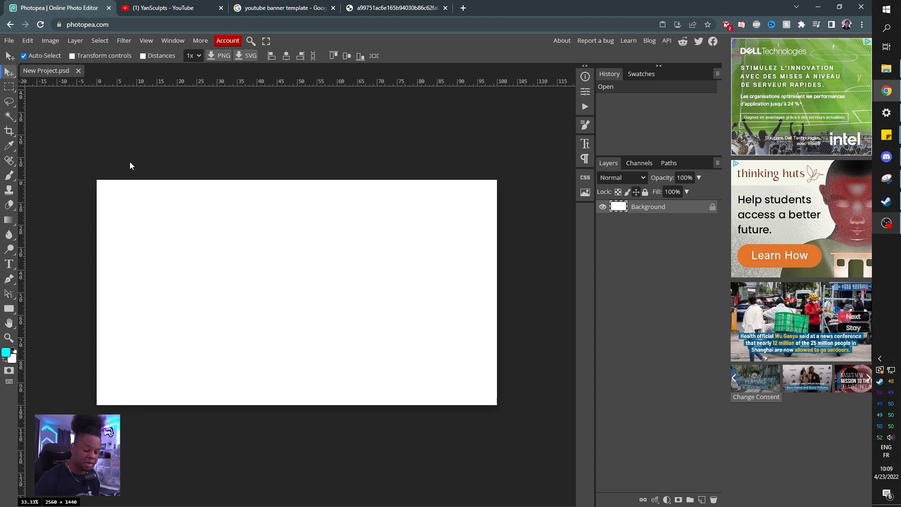
{"action": "key", "text": "ctrl+v"}
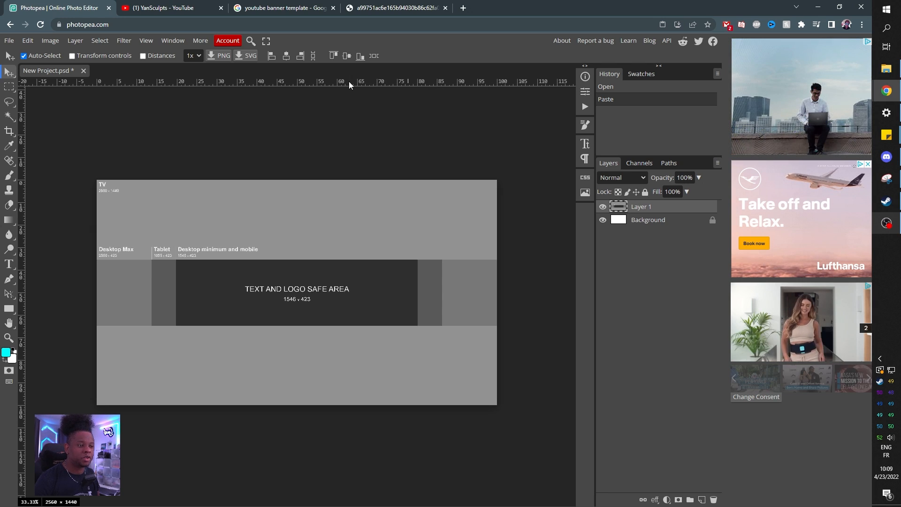
Place guides along all four edges of the text and logo safe area and hide the template layer
{"action": "left_click_drag", "start_coordinate": [350, 84], "coordinate": [357, 260]}
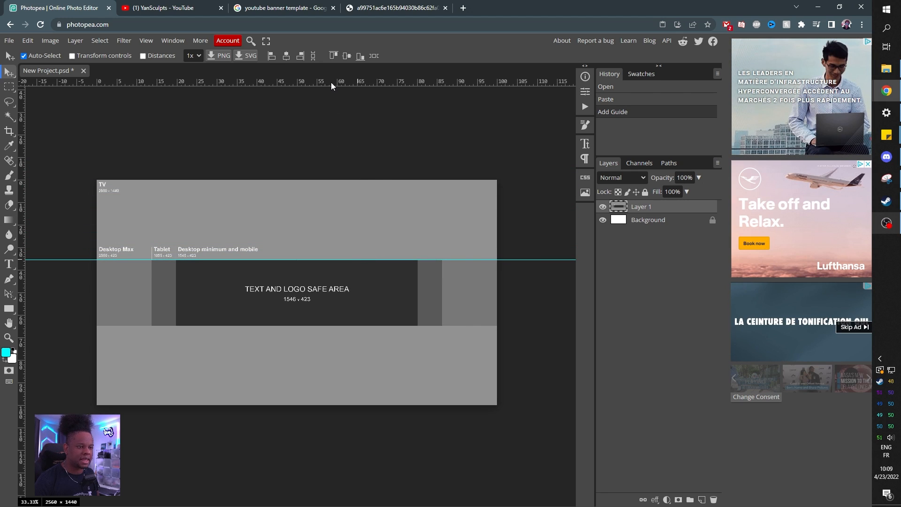
{"action": "left_click_drag", "start_coordinate": [331, 83], "coordinate": [357, 325]}
{"action": "left_click_drag", "start_coordinate": [21, 180], "coordinate": [177, 201]}
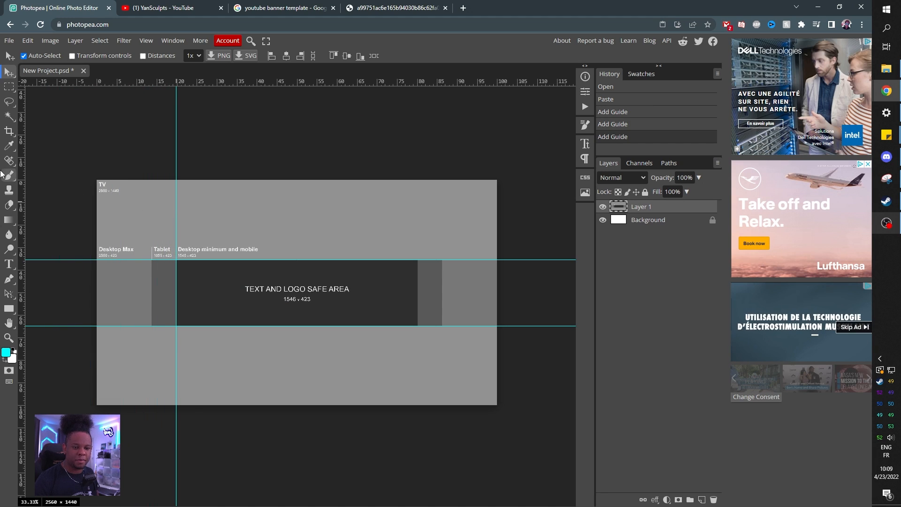
{"action": "left_click_drag", "start_coordinate": [22, 161], "coordinate": [418, 195]}
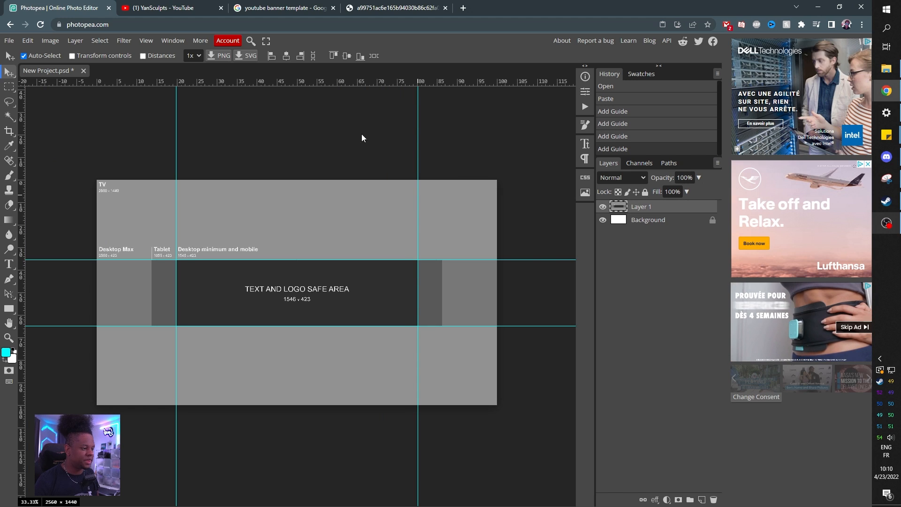
{"action": "left_click", "coordinate": [603, 206]}
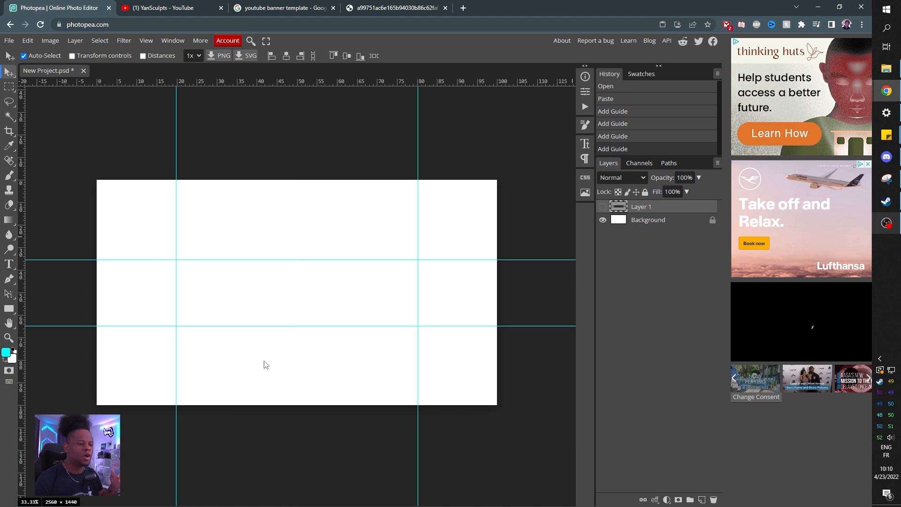
Draw two full-width rectangles covering the canvas above the upper horizontal guide and below the lower one
{"action": "left_click", "coordinate": [9, 310]}
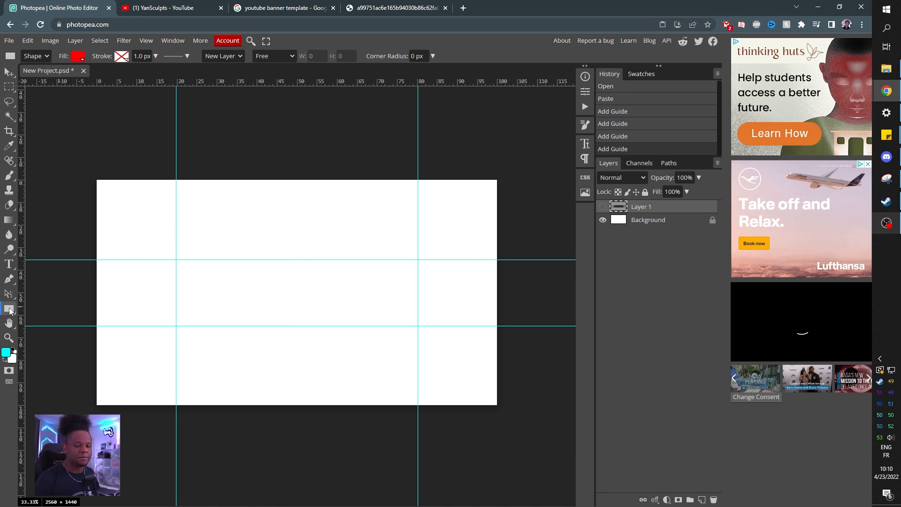
{"action": "right_click", "coordinate": [9, 311]}
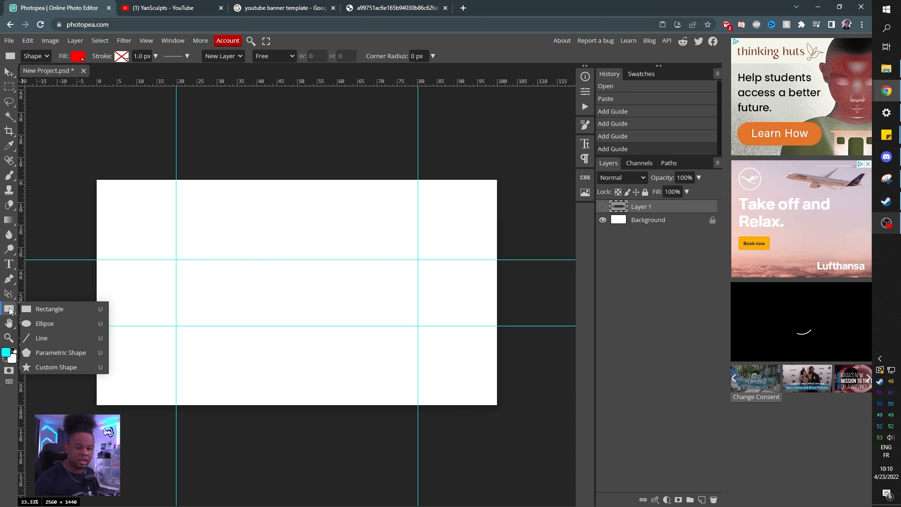
{"action": "left_click", "coordinate": [41, 309]}
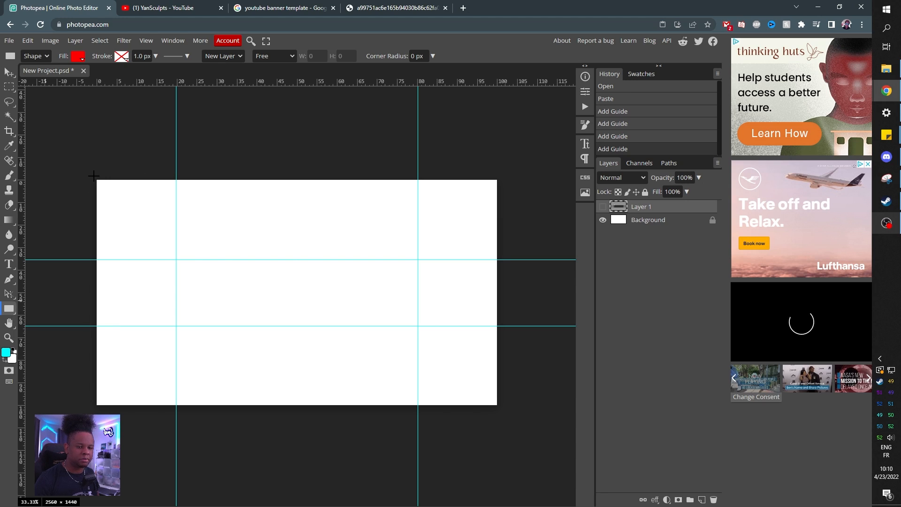
{"action": "left_click_drag", "start_coordinate": [94, 179], "coordinate": [521, 259]}
{"action": "left_click_drag", "start_coordinate": [508, 422], "coordinate": [84, 326]}
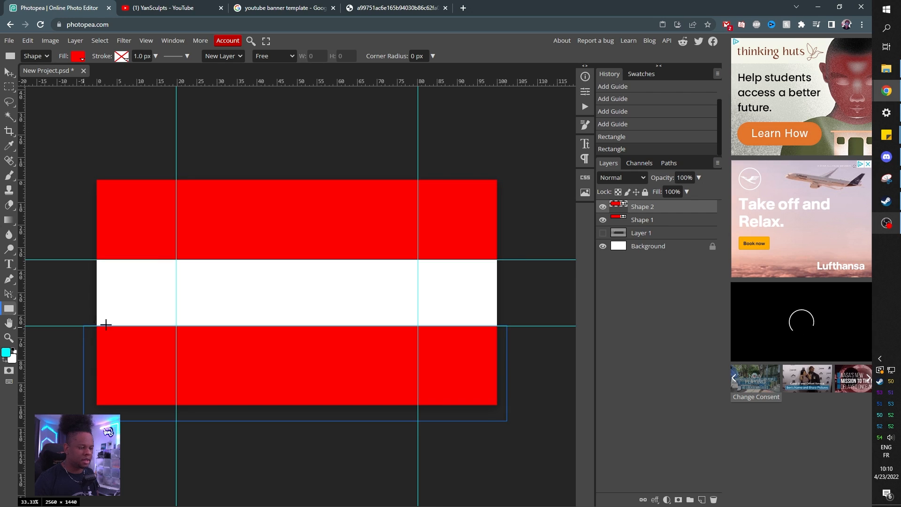
Change the fill of both rectangles to black and select the Background layer
{"action": "left_click", "coordinate": [648, 221], "text": "ctrl"}
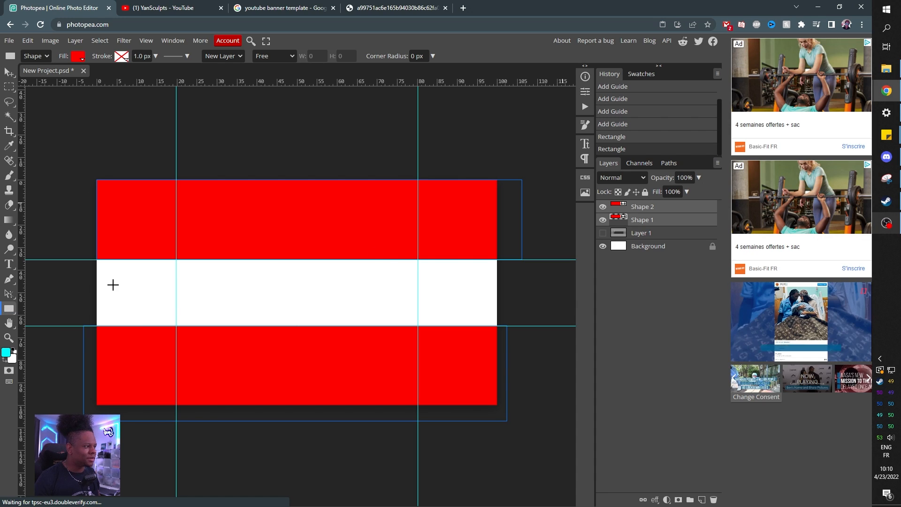
{"action": "left_click", "coordinate": [80, 57]}
{"action": "left_click", "coordinate": [147, 110]}
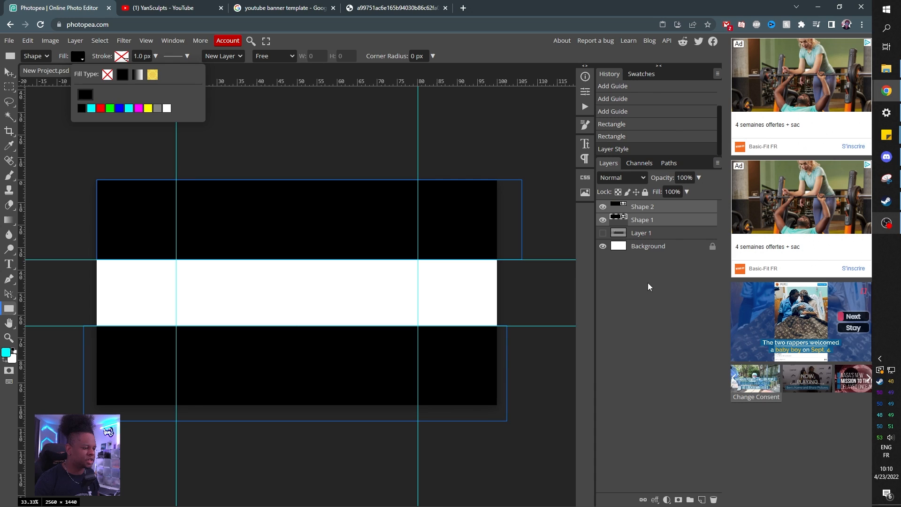
{"action": "left_click", "coordinate": [647, 233]}
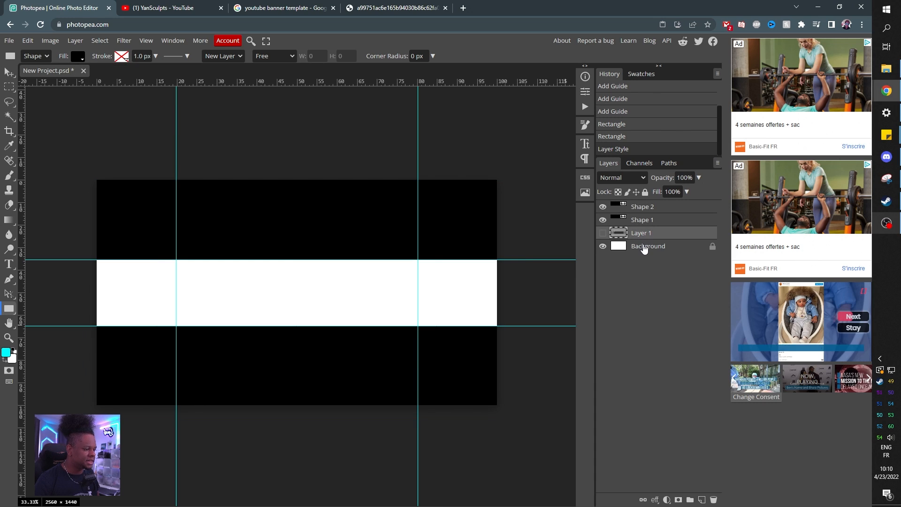
{"action": "left_click", "coordinate": [644, 247]}
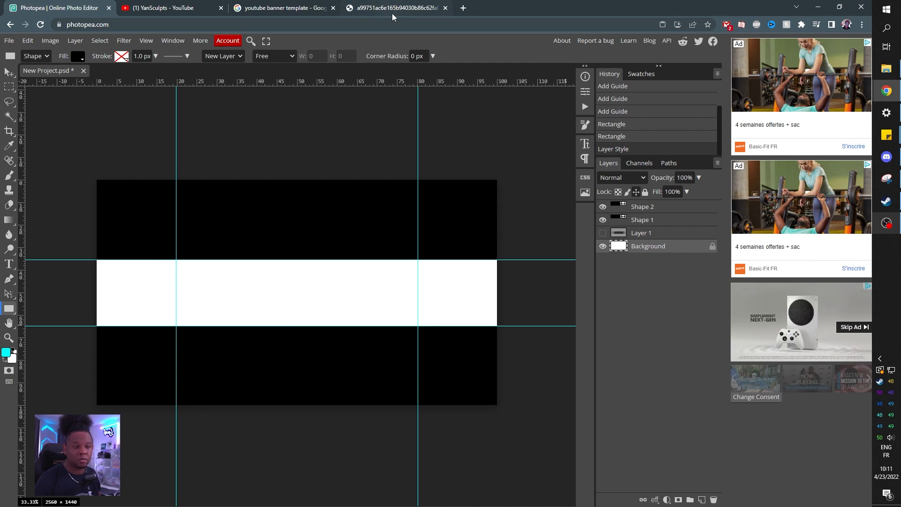
Open the textstudio.co 3D logo and text generator in a new browser tab
{"action": "left_click", "coordinate": [463, 8]}
{"action": "type", "text": "t"}
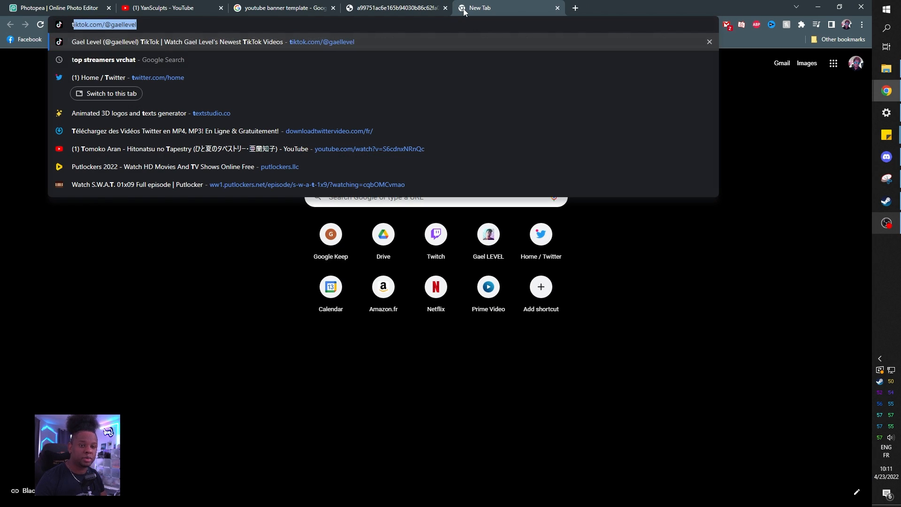
{"action": "type", "text": "e"}
{"action": "key", "text": "Return"}
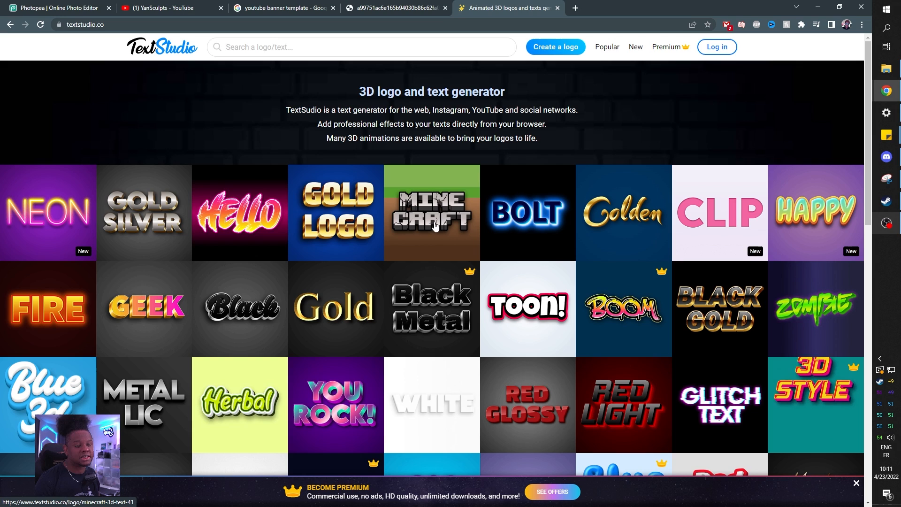
Choose the blue and pink PHASE 3D text style from the gallery and set its text to PHASE69
{"action": "scroll", "coordinate": [401, 242], "scroll_direction": "down", "scroll_amount": 2}
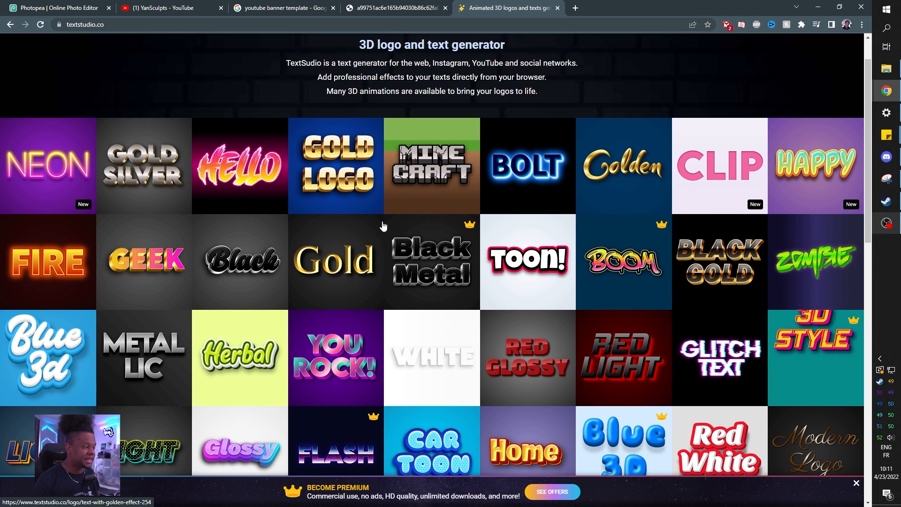
{"action": "scroll", "coordinate": [382, 226], "scroll_direction": "down", "scroll_amount": 3}
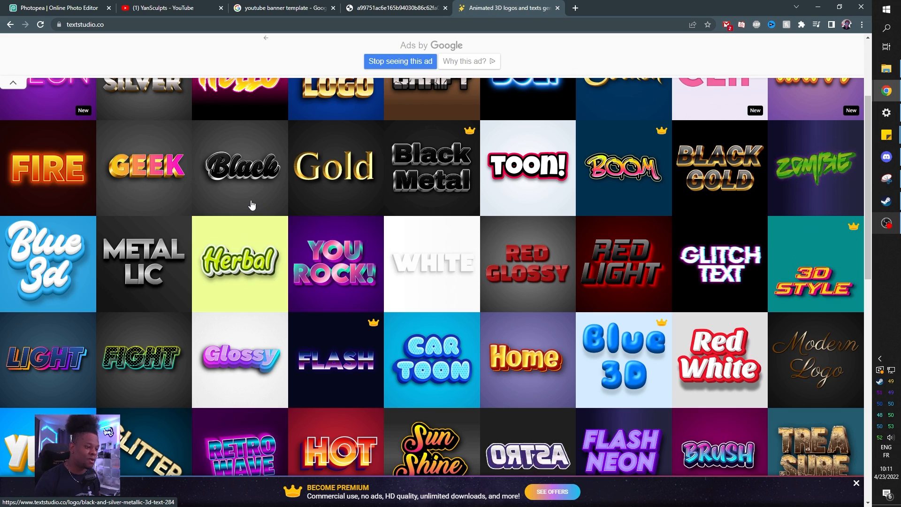
{"action": "scroll", "coordinate": [197, 219], "scroll_direction": "down", "scroll_amount": 5}
{"action": "scroll", "coordinate": [195, 219], "scroll_direction": "down", "scroll_amount": 1}
{"action": "scroll", "coordinate": [195, 220], "scroll_direction": "up", "scroll_amount": 1}
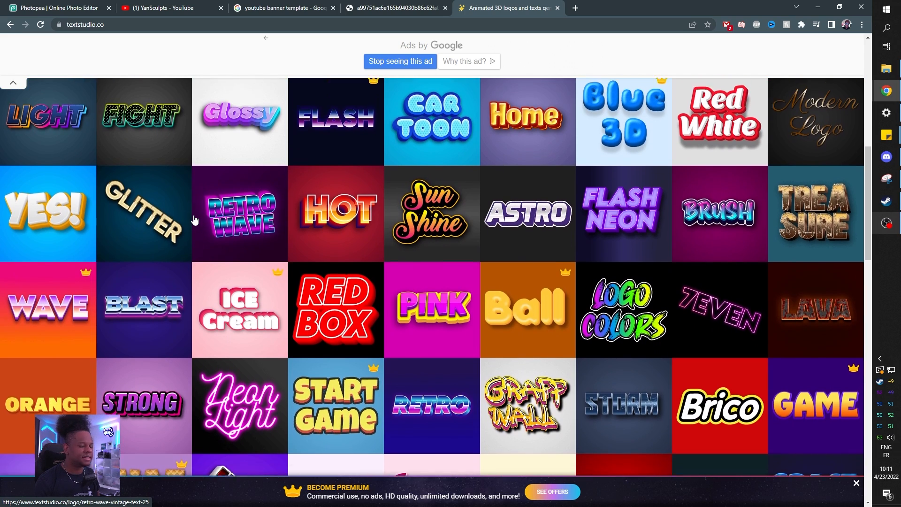
{"action": "scroll", "coordinate": [195, 263], "scroll_direction": "down", "scroll_amount": 2}
{"action": "scroll", "coordinate": [194, 284], "scroll_direction": "down", "scroll_amount": 7}
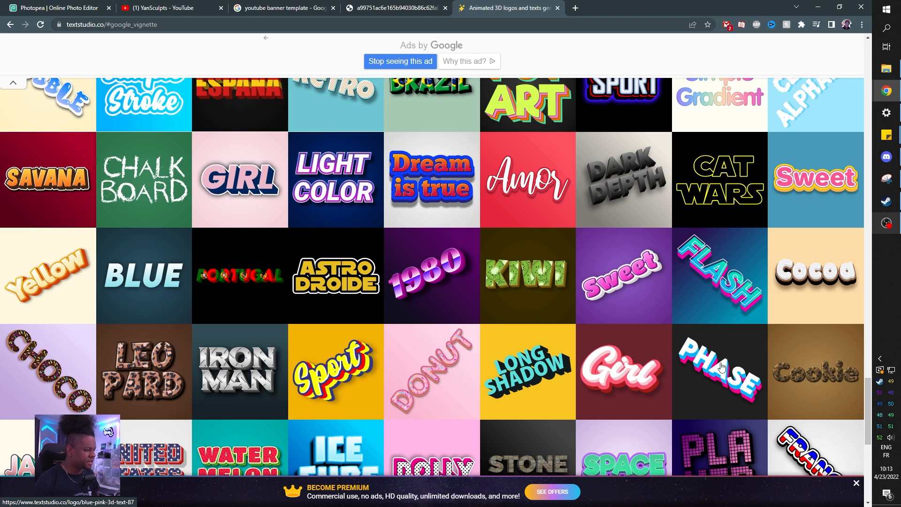
{"action": "left_click", "coordinate": [721, 367]}
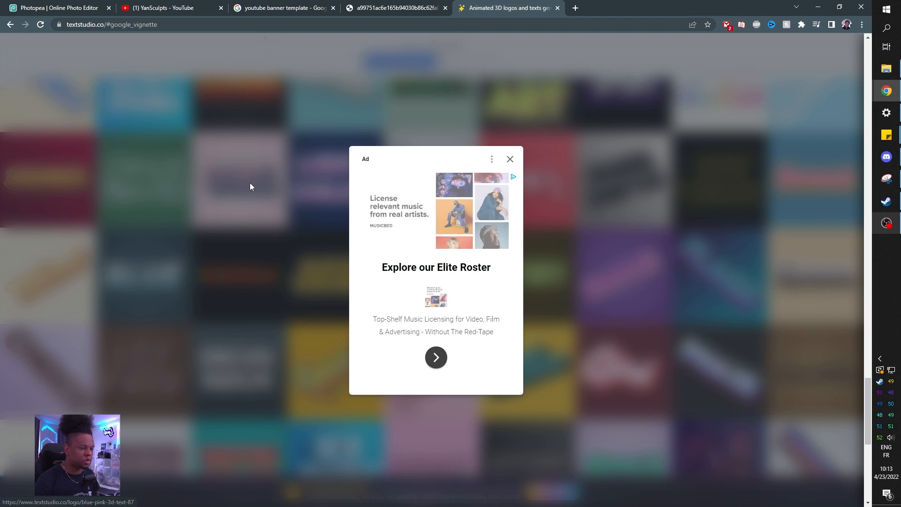
{"action": "left_click", "coordinate": [510, 160]}
{"action": "scroll", "coordinate": [291, 334], "scroll_direction": "down", "scroll_amount": 1}
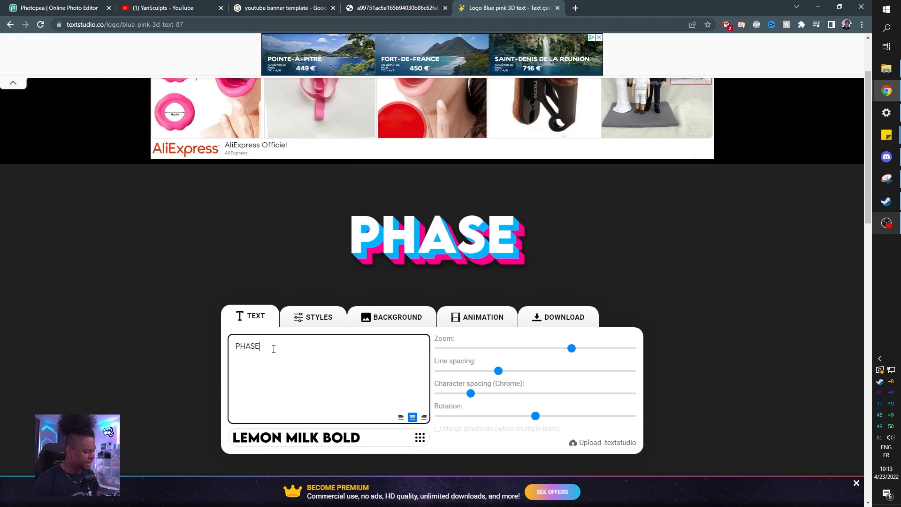
{"action": "type", "text": "69"}
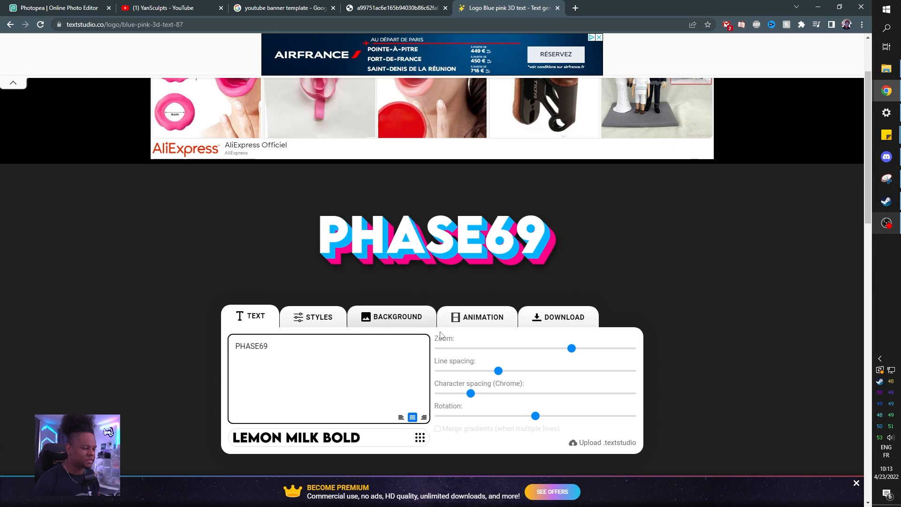
Review the logo's filling, outline and shadow styles and set the 3D projection #2 color to red, RGB 255, 0, 38
{"action": "left_click", "coordinate": [316, 320]}
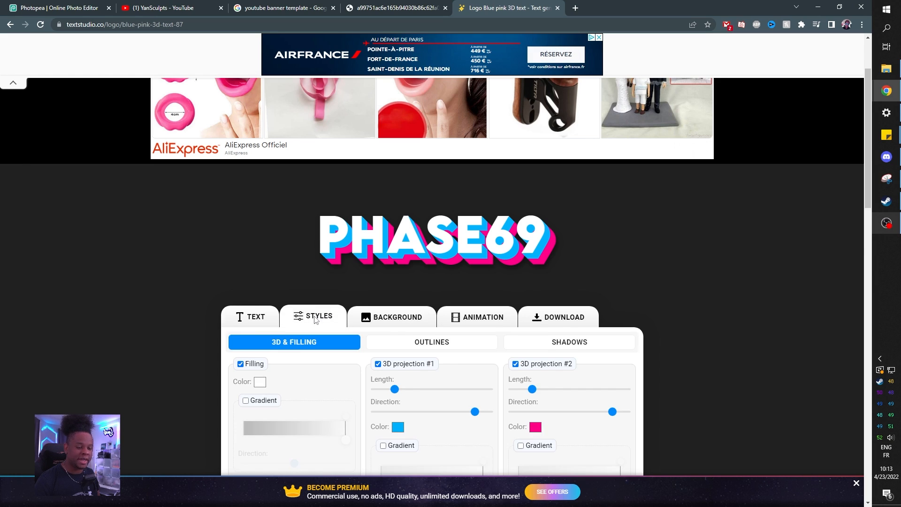
{"action": "scroll", "coordinate": [396, 324], "scroll_direction": "down", "scroll_amount": 3}
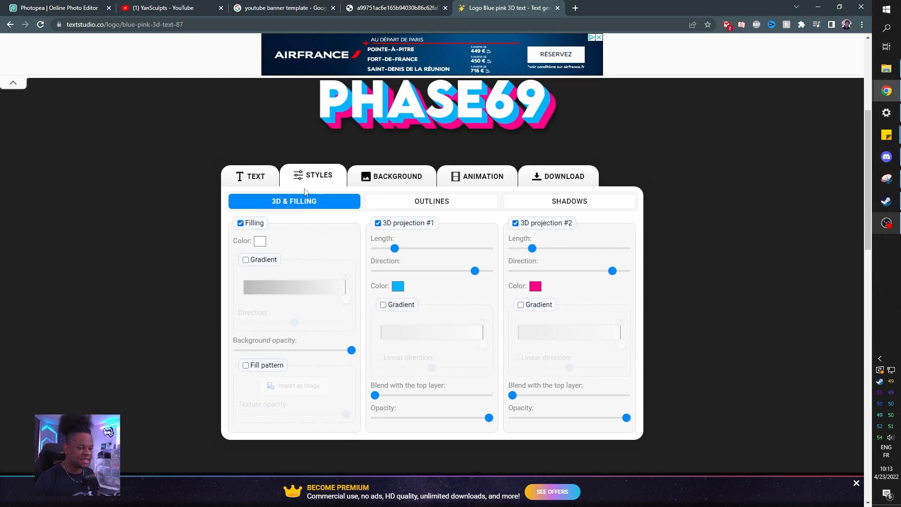
{"action": "left_click", "coordinate": [435, 203]}
{"action": "left_click", "coordinate": [551, 205]}
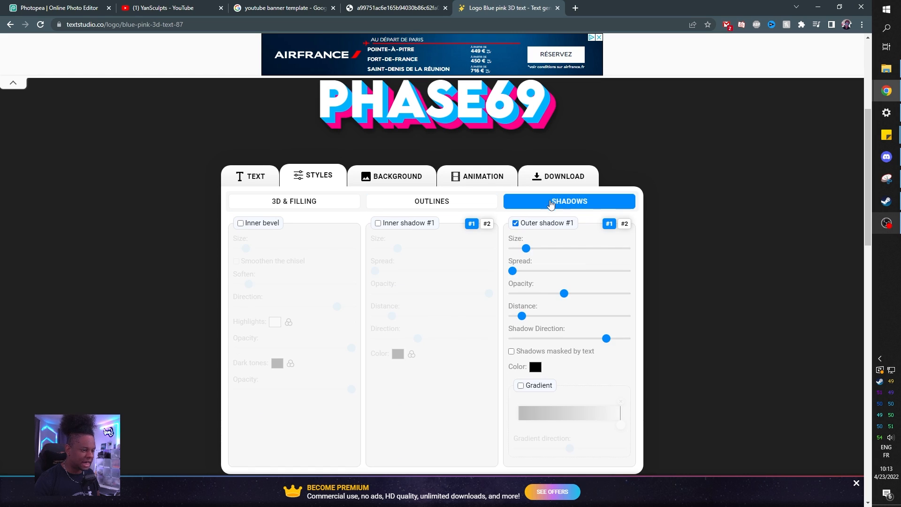
{"action": "left_click", "coordinate": [317, 207]}
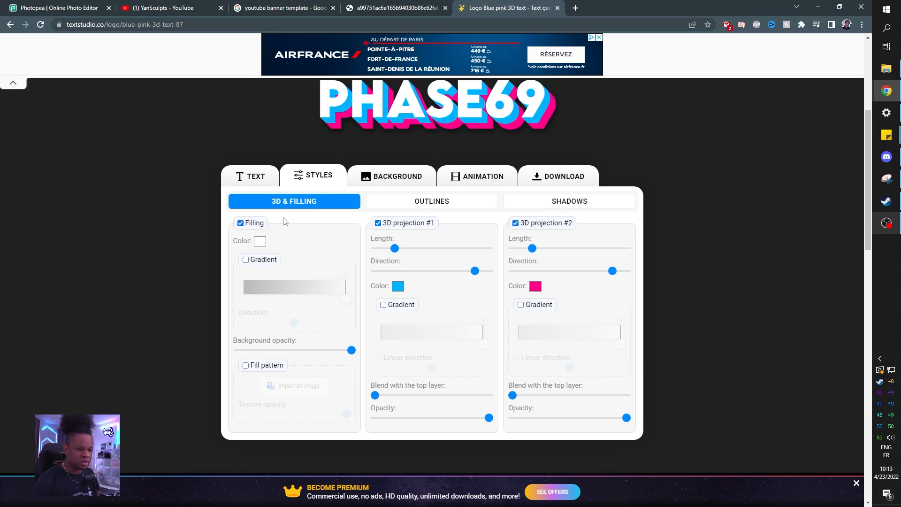
{"action": "left_click", "coordinate": [535, 287]}
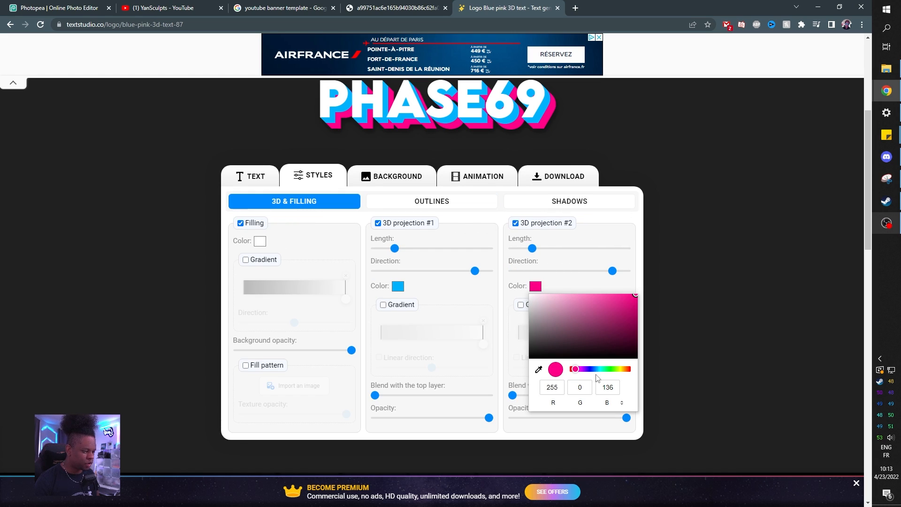
{"action": "left_click_drag", "start_coordinate": [573, 370], "coordinate": [575, 371]}
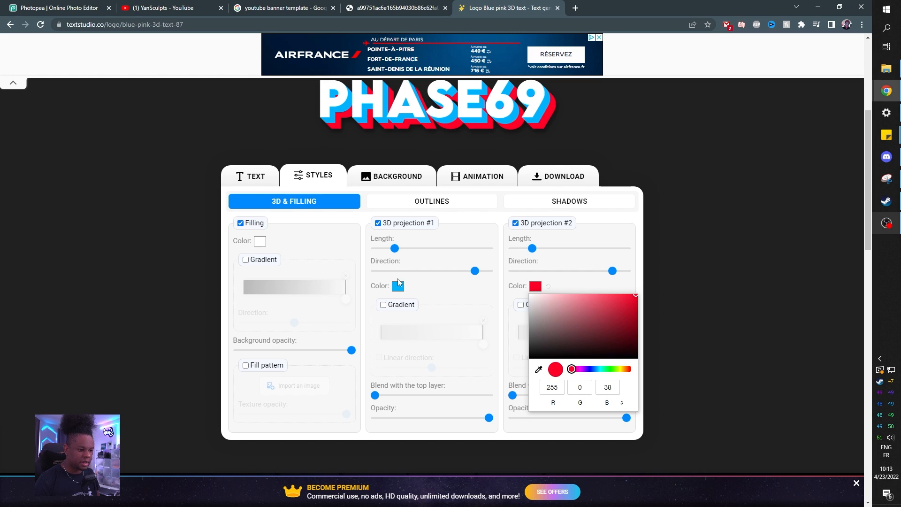
Set the 3D projection #1 color to red and the 3D projection #2 color to orange, RGB 255, 102, 0
{"action": "left_click", "coordinate": [399, 286]}
{"action": "left_click_drag", "start_coordinate": [461, 370], "coordinate": [493, 370]}
{"action": "left_click", "coordinate": [535, 286]}
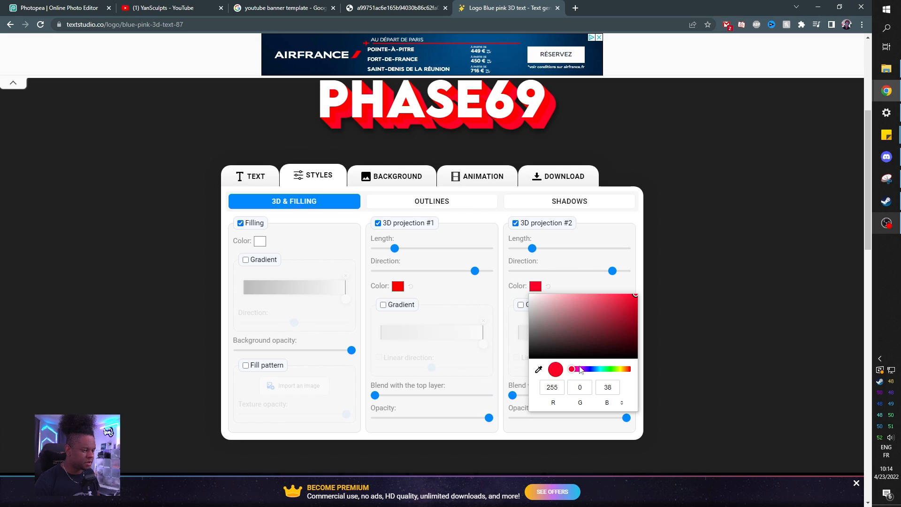
{"action": "left_click_drag", "start_coordinate": [617, 371], "coordinate": [626, 370]}
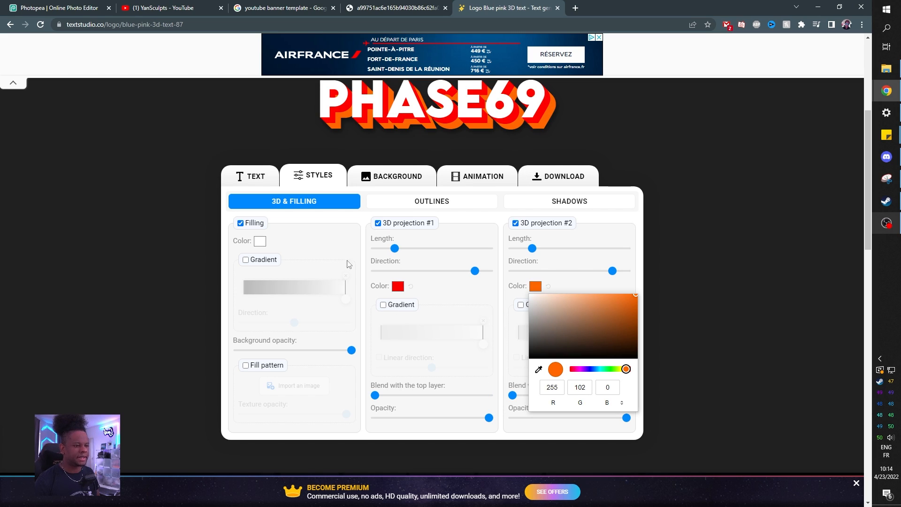
Make the logo background transparent and download it as a medium-quality, fitted PNG named PHASE69-4-23-2022.png
{"action": "left_click", "coordinate": [383, 178]}
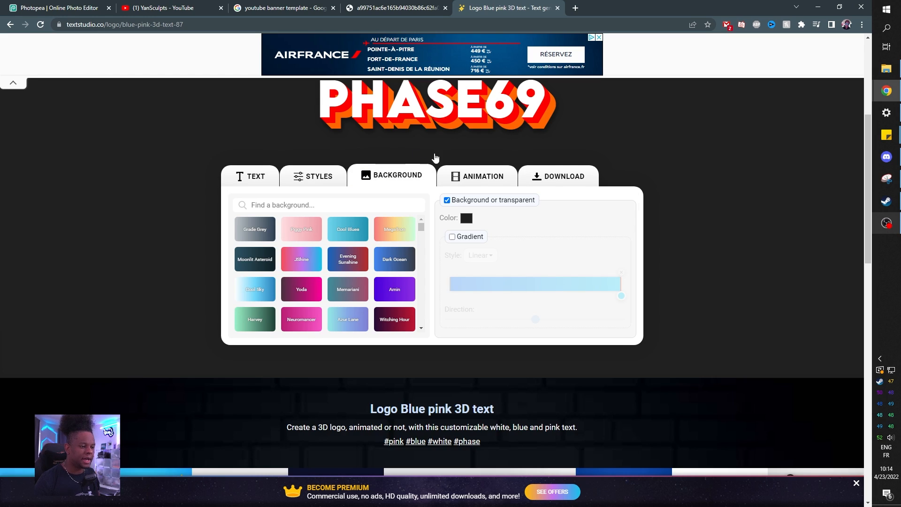
{"action": "left_click", "coordinate": [447, 200]}
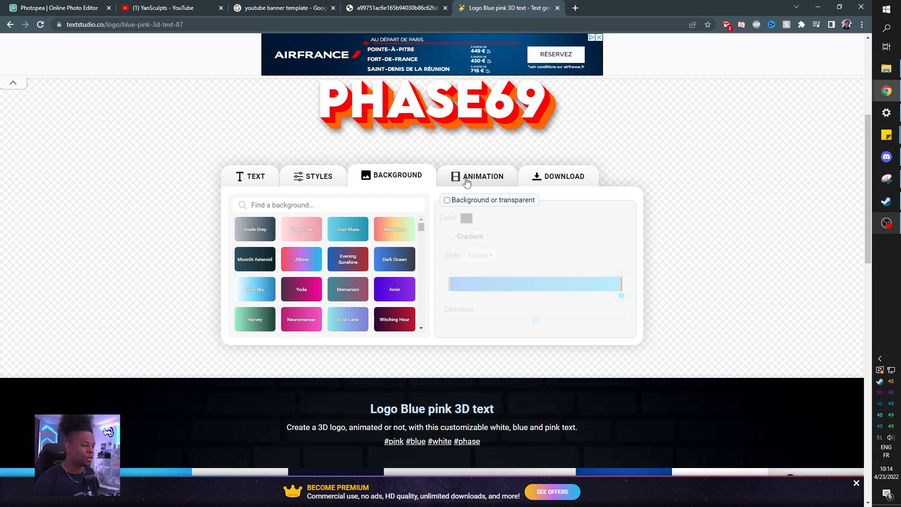
{"action": "left_click", "coordinate": [581, 178]}
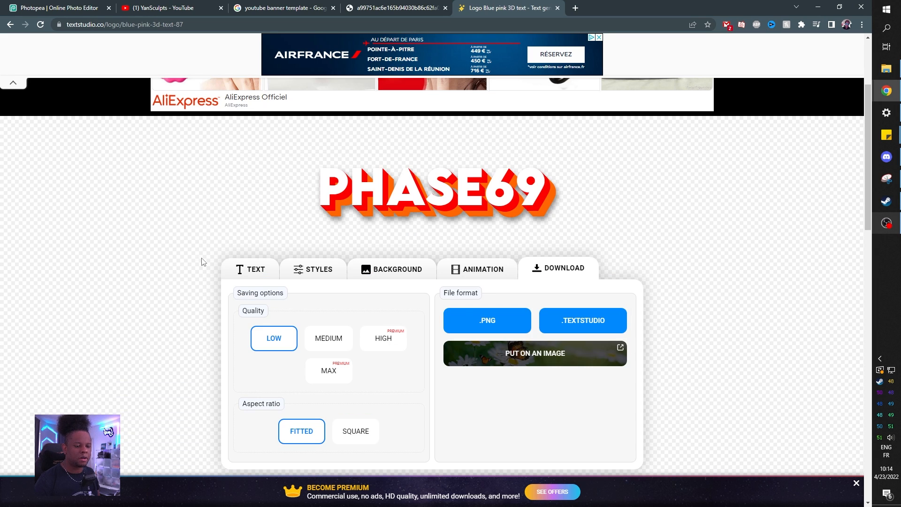
{"action": "scroll", "coordinate": [244, 259], "scroll_direction": "down", "scroll_amount": 2}
{"action": "left_click", "coordinate": [329, 245]}
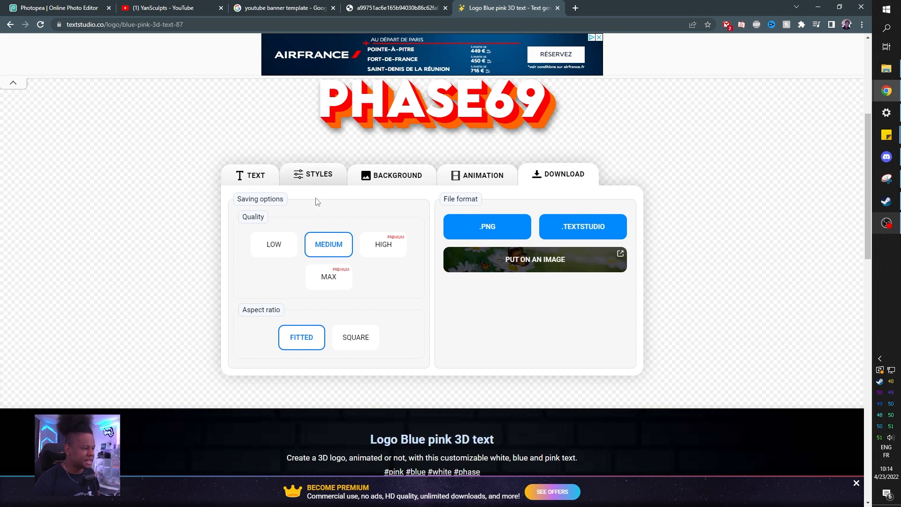
{"action": "scroll", "coordinate": [333, 251], "scroll_direction": "down", "scroll_amount": 2}
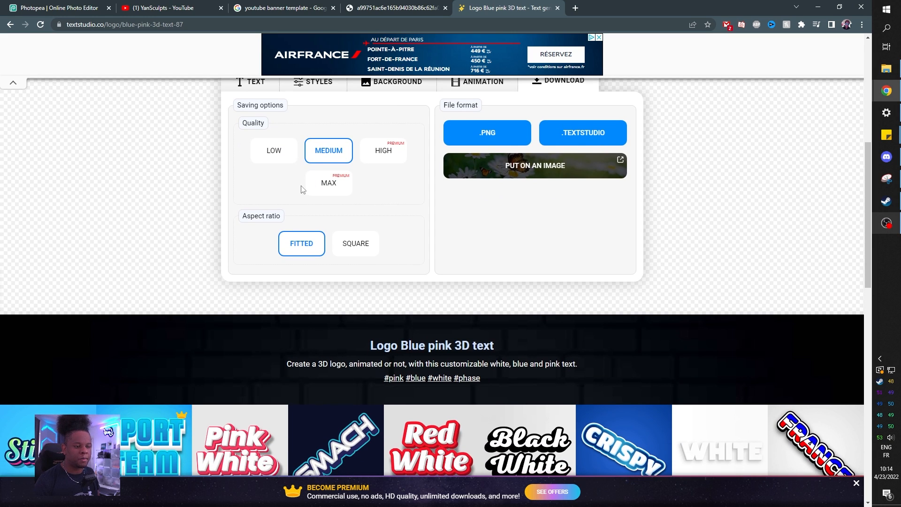
{"action": "scroll", "coordinate": [305, 193], "scroll_direction": "up", "scroll_amount": 1}
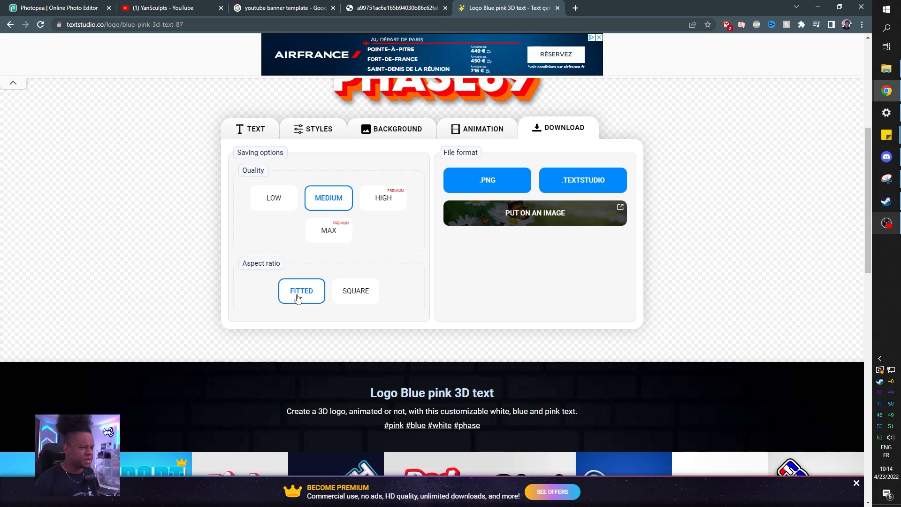
{"action": "scroll", "coordinate": [298, 299], "scroll_direction": "up", "scroll_amount": 2}
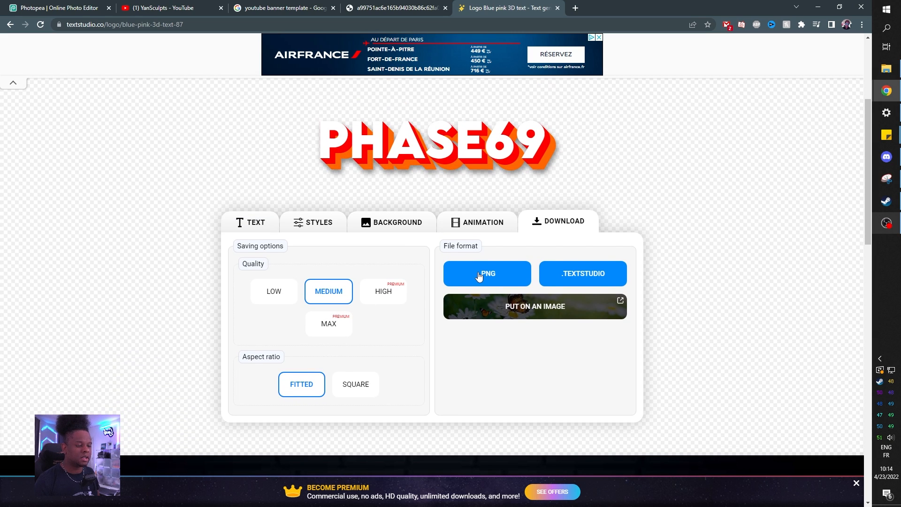
{"action": "left_click", "coordinate": [479, 276]}
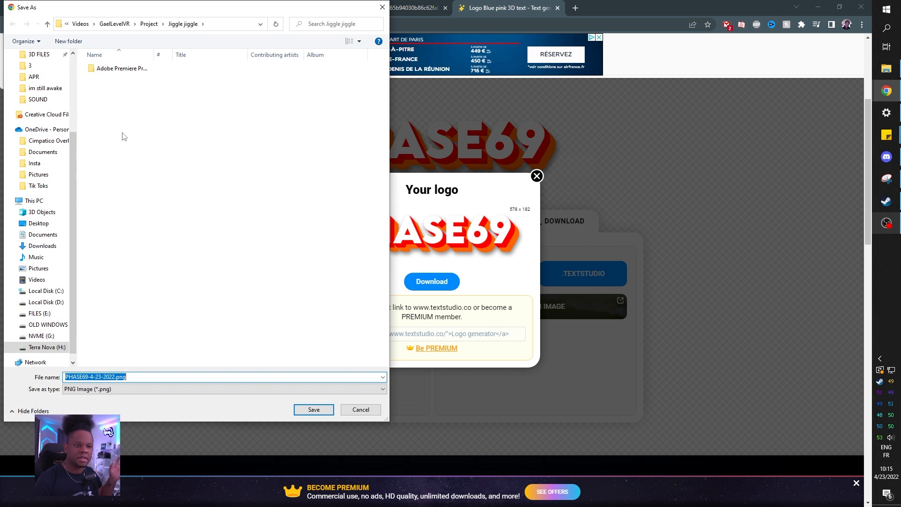
{"action": "left_click", "coordinate": [304, 409]}
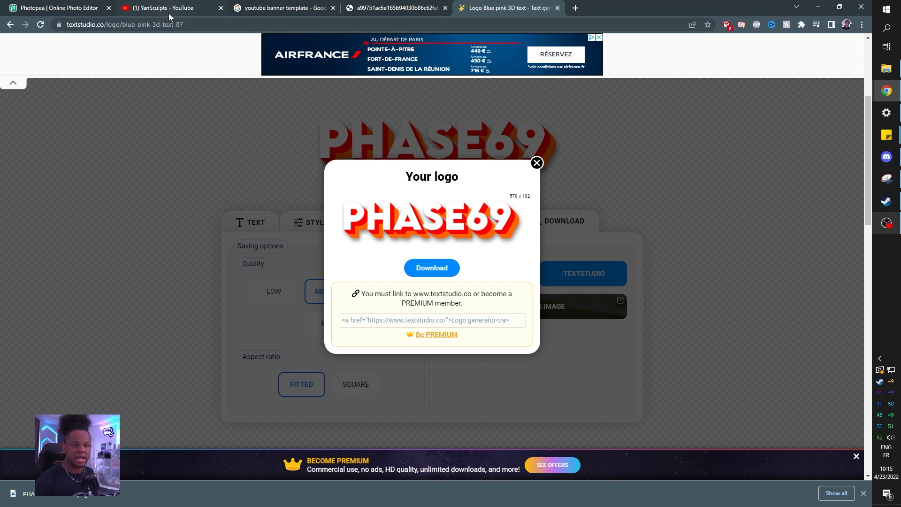
Switch to Photopea and place the downloaded PHASE69 logo in the middle of the white band at about X 1280, Y 733 px
{"action": "left_click", "coordinate": [42, 7]}
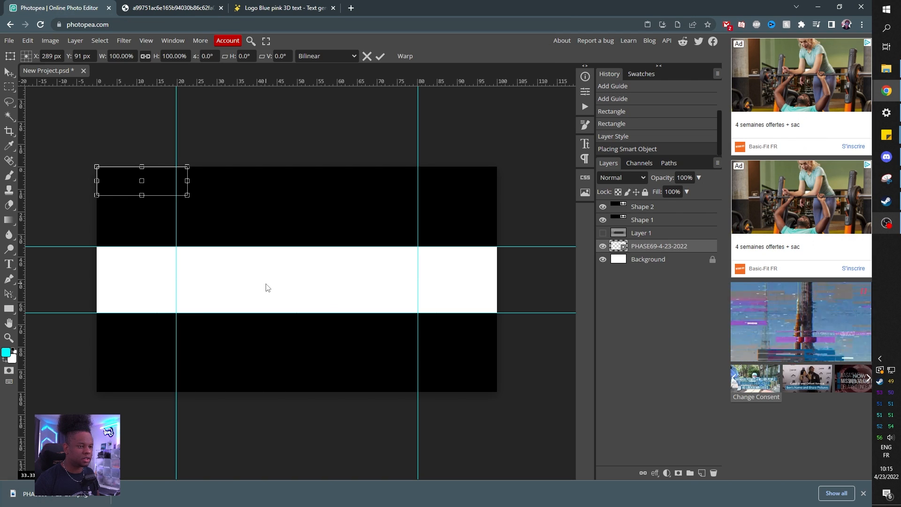
{"action": "left_click_drag", "start_coordinate": [125, 183], "coordinate": [280, 281]}
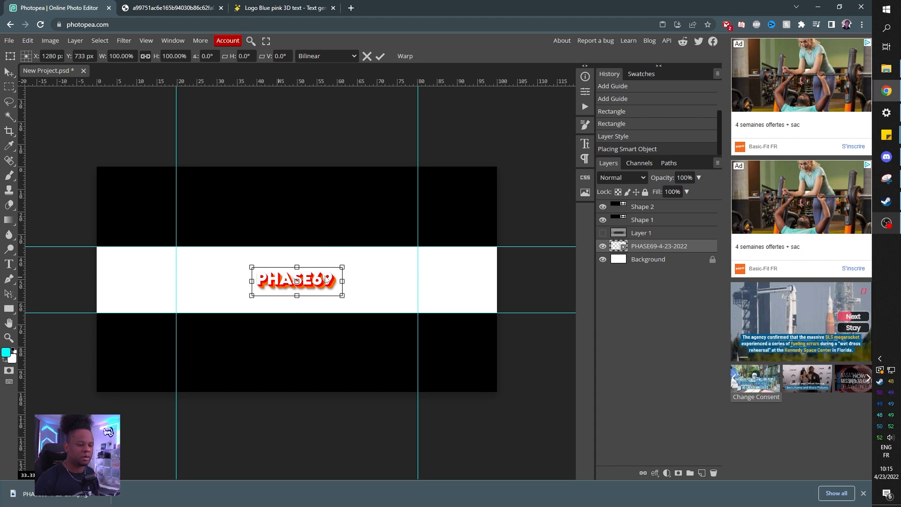
{"action": "key", "text": "Return"}
{"action": "key", "text": "u"}
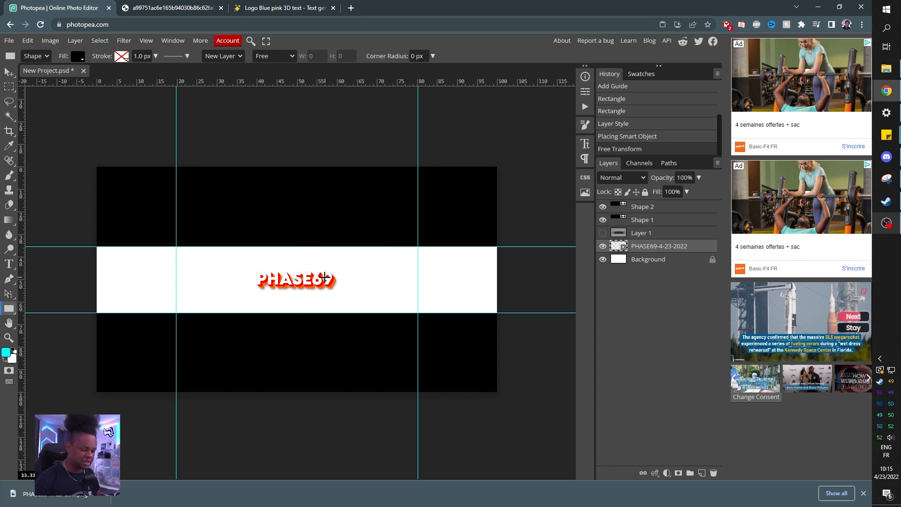
Scale the PHASE69 logo proportionally from its center to about 144% of its original size
{"action": "key", "text": "ctrl+t"}
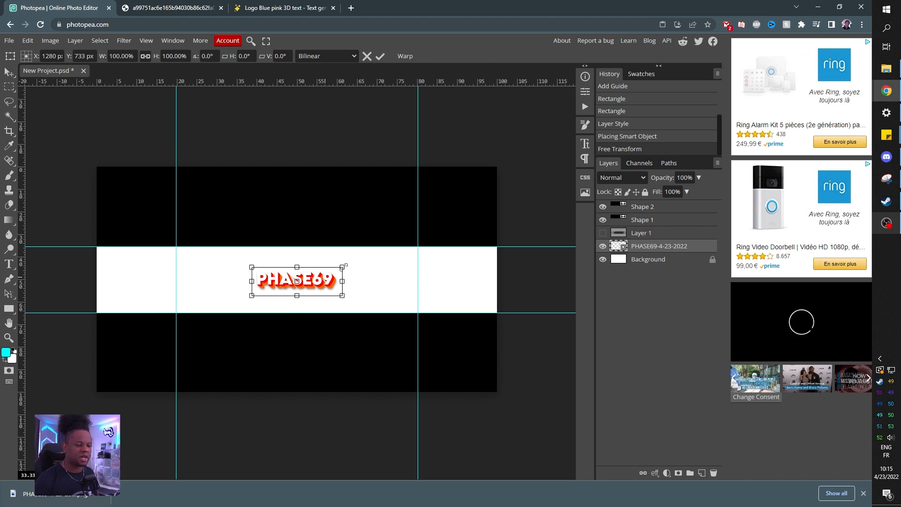
{"action": "left_click_drag", "start_coordinate": [344, 266], "coordinate": [362, 261]}
{"action": "key", "text": "alt+shift"}
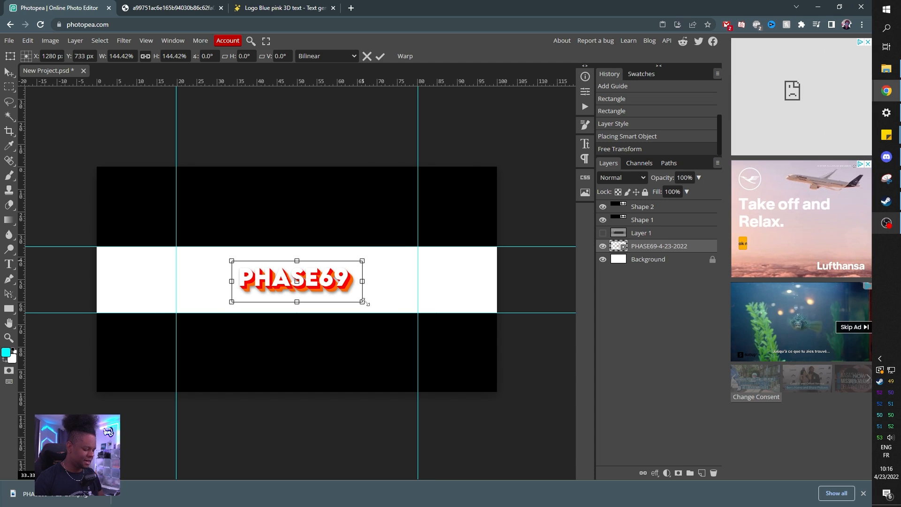
{"action": "key", "text": "Return"}
{"action": "key", "text": "u"}
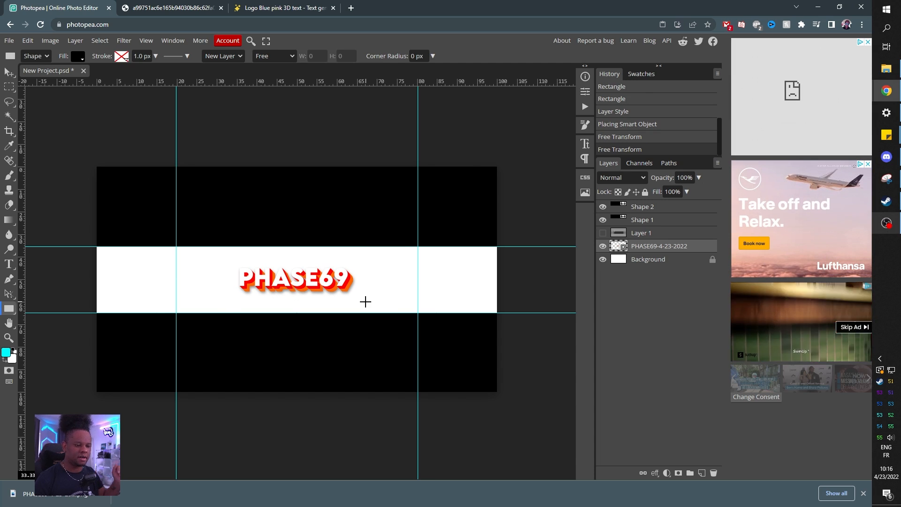
Draw a rectangle covering the white middle band just above the Background layer and set its fill to a very dark gray
{"action": "left_click", "coordinate": [638, 262]}
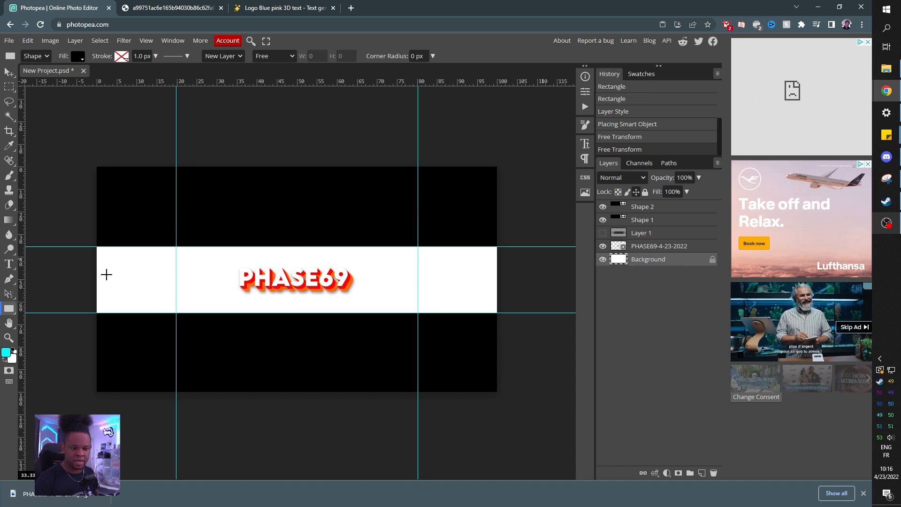
{"action": "left_click_drag", "start_coordinate": [87, 241], "coordinate": [512, 323]}
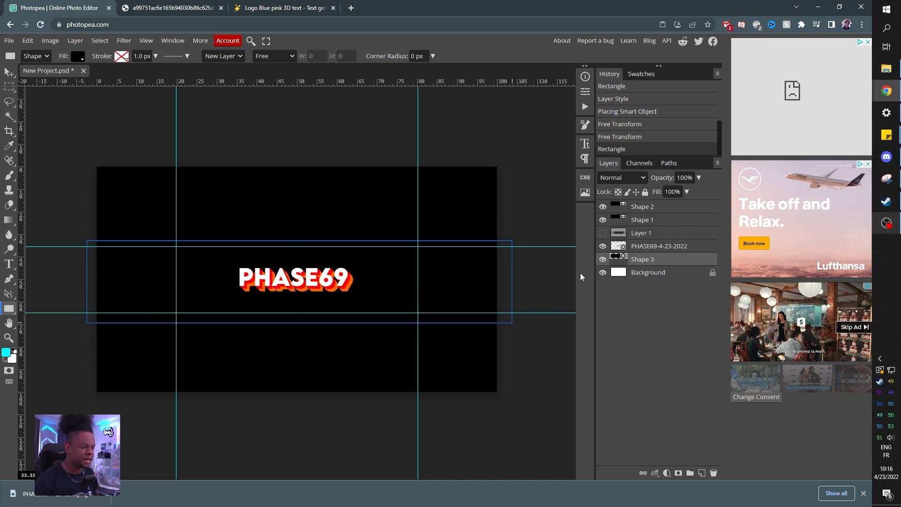
{"action": "double_click", "coordinate": [616, 260]}
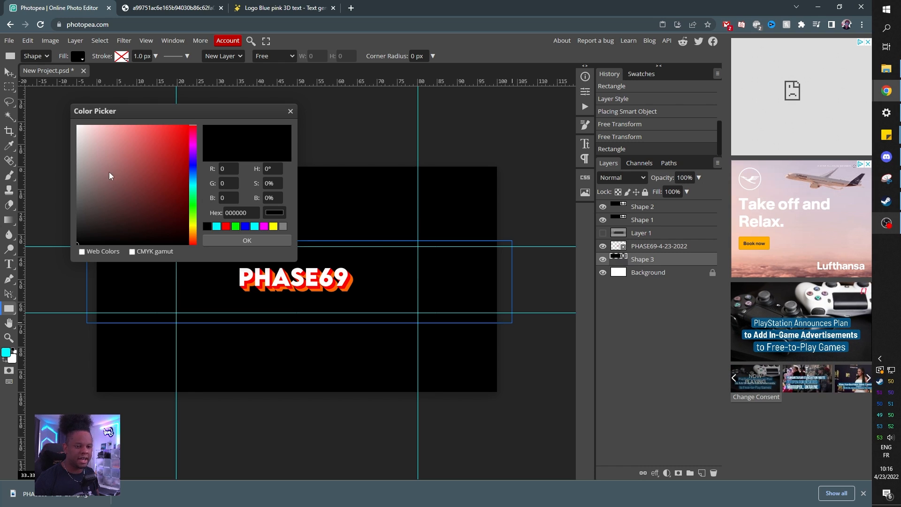
{"action": "left_click_drag", "start_coordinate": [78, 232], "coordinate": [75, 238]}
{"action": "left_click_drag", "start_coordinate": [76, 242], "coordinate": [75, 238]}
{"action": "left_click", "coordinate": [247, 241]}
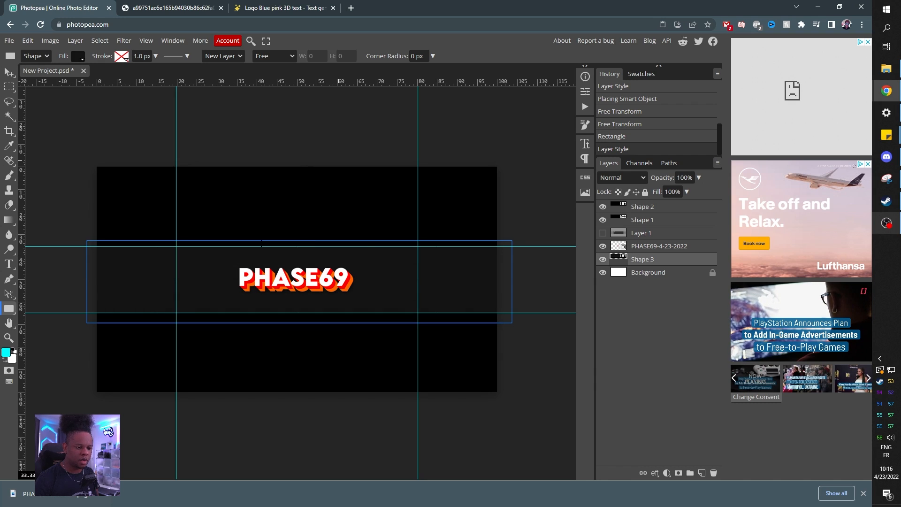
Try duplicating the PHASE69 logo beside the original with the Move tool, and undo the copy
{"action": "left_click", "coordinate": [656, 249]}
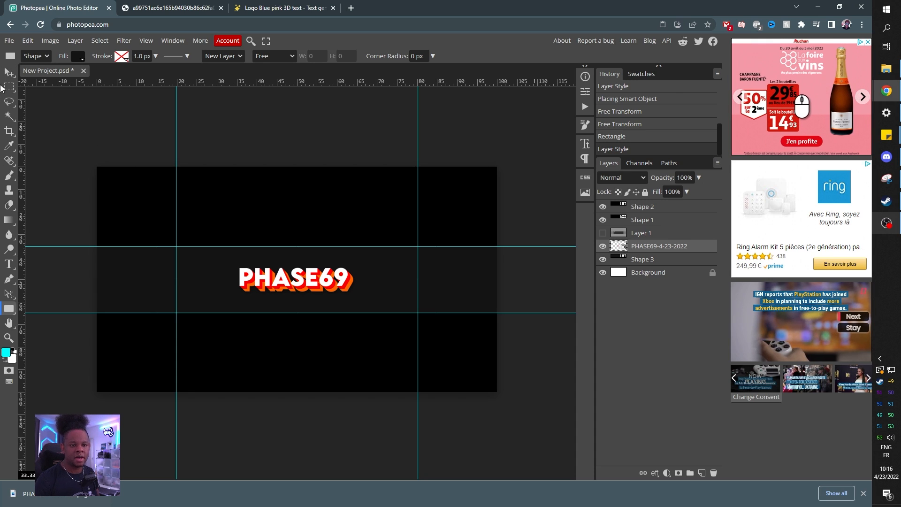
{"action": "left_click", "coordinate": [8, 73]}
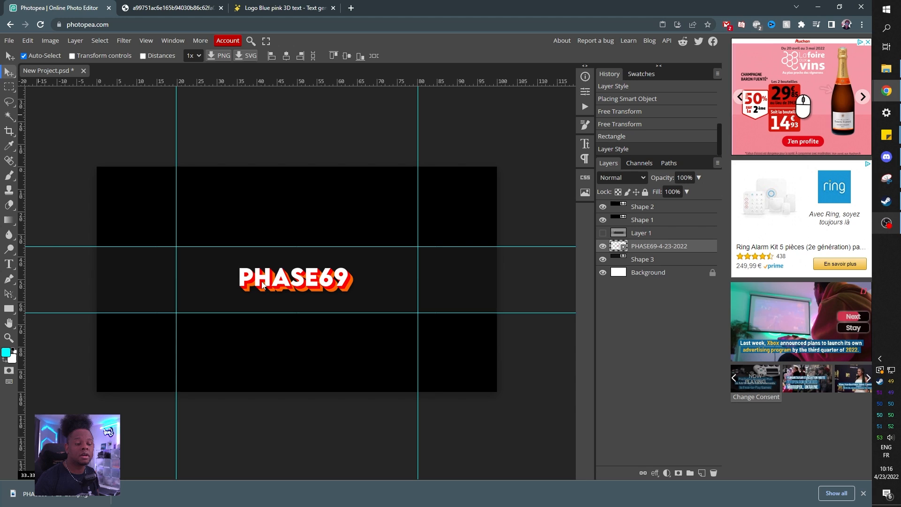
{"action": "left_click_drag", "start_coordinate": [264, 285], "coordinate": [371, 286]}
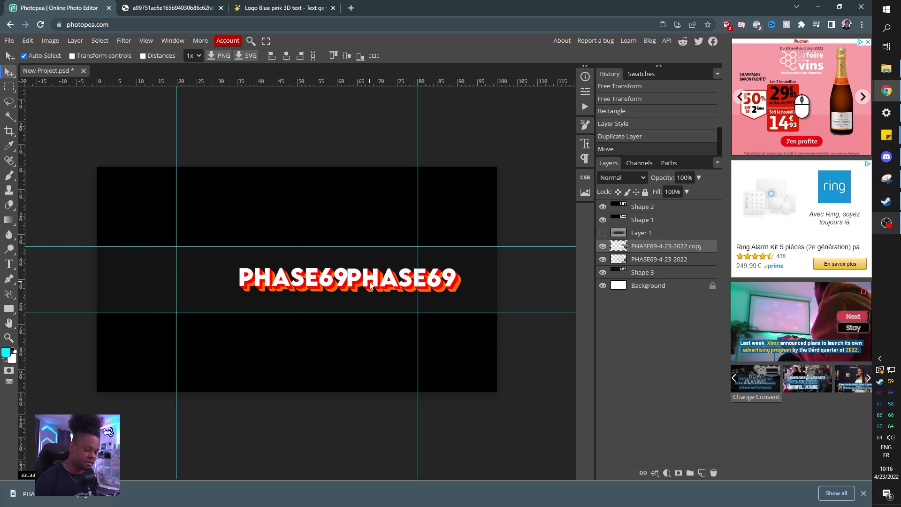
{"action": "key", "text": "ctrl+z"}
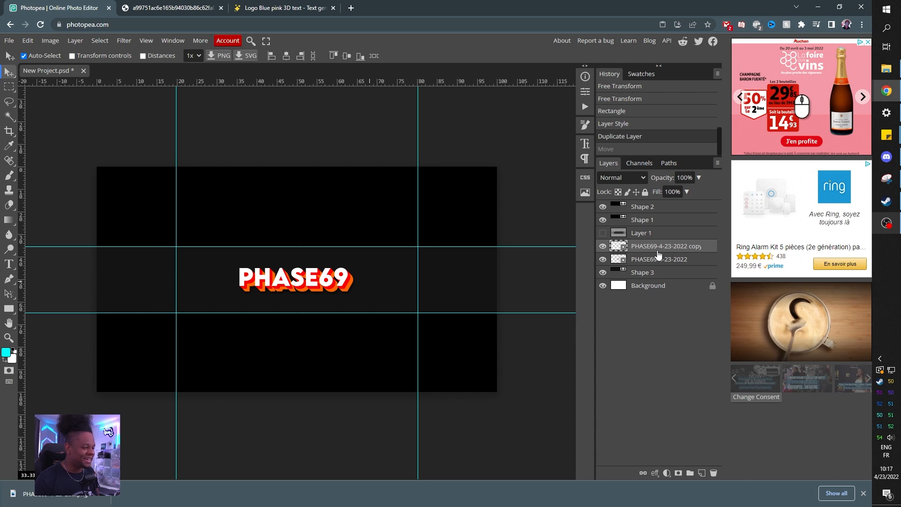
{"action": "key", "text": "ctrl+z"}
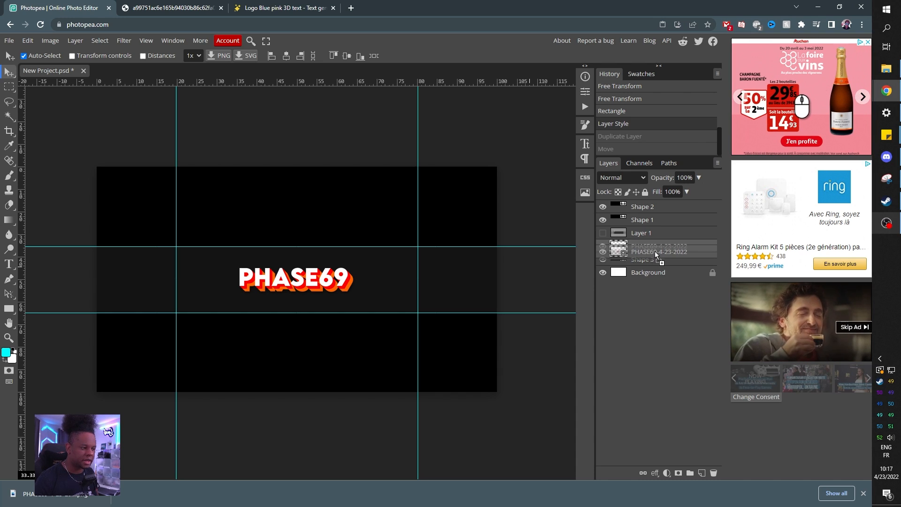
Duplicate the PHASE69 logo layer, placing the copy beneath it, and move the upper logo to the right of the centered one
{"action": "key", "text": "ctrl+shift+z"}
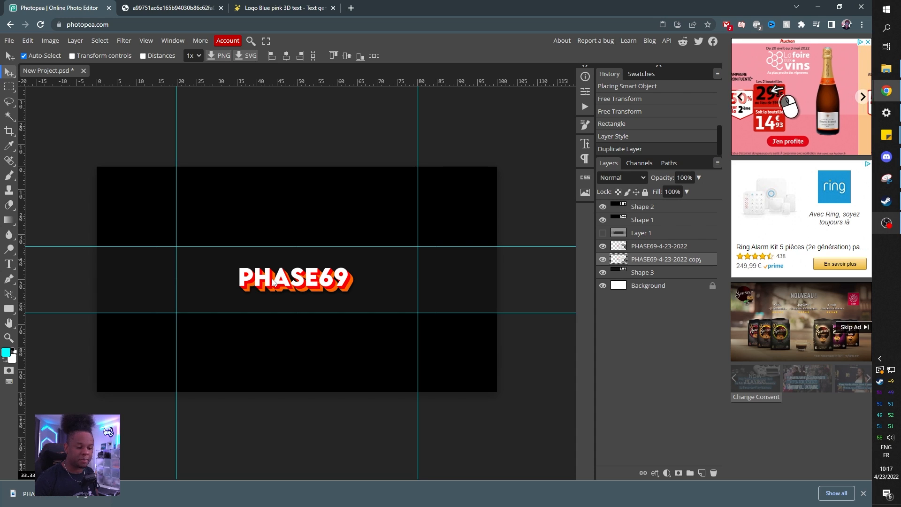
{"action": "left_click_drag", "start_coordinate": [270, 287], "coordinate": [396, 284]}
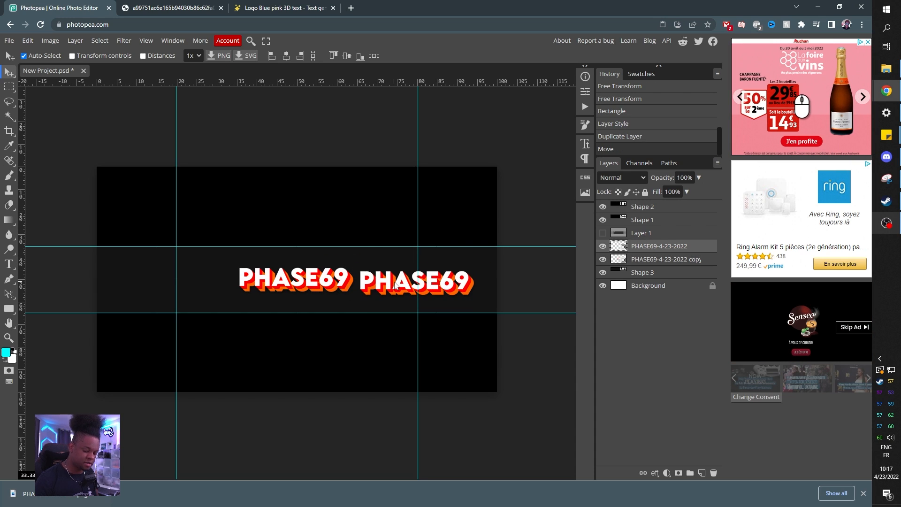
{"action": "left_click", "coordinate": [863, 494]}
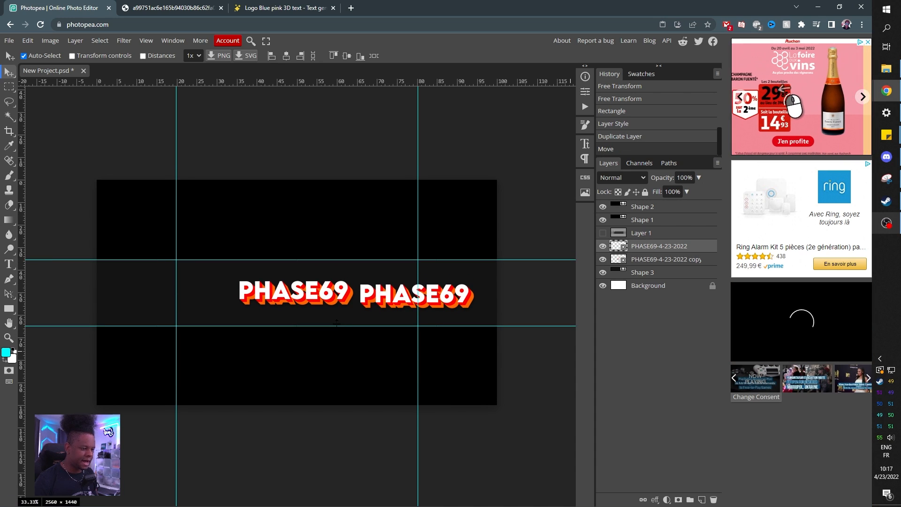
Rotate the moved logo -90° and position it beside the centered logo at about X 1818, Y 720 px
{"action": "key", "text": "ctrl+alt+t"}
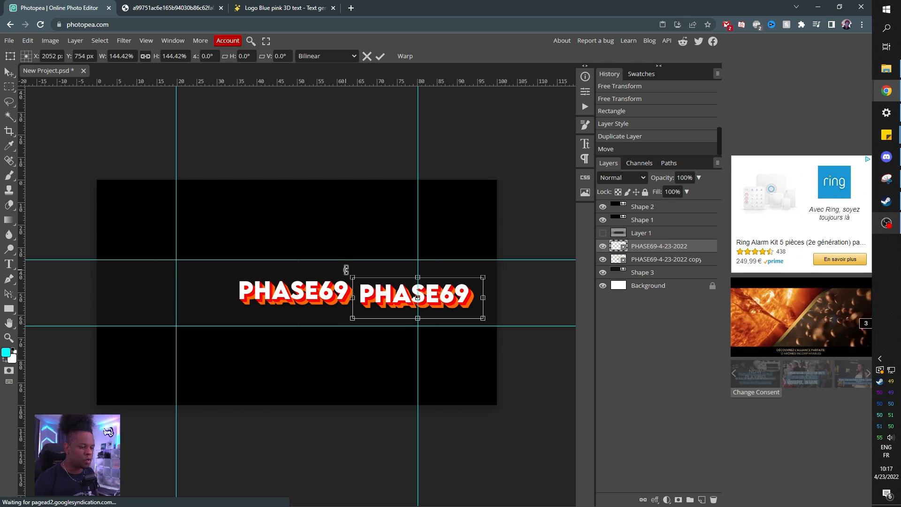
{"action": "left_click_drag", "start_coordinate": [346, 271], "coordinate": [376, 307]}
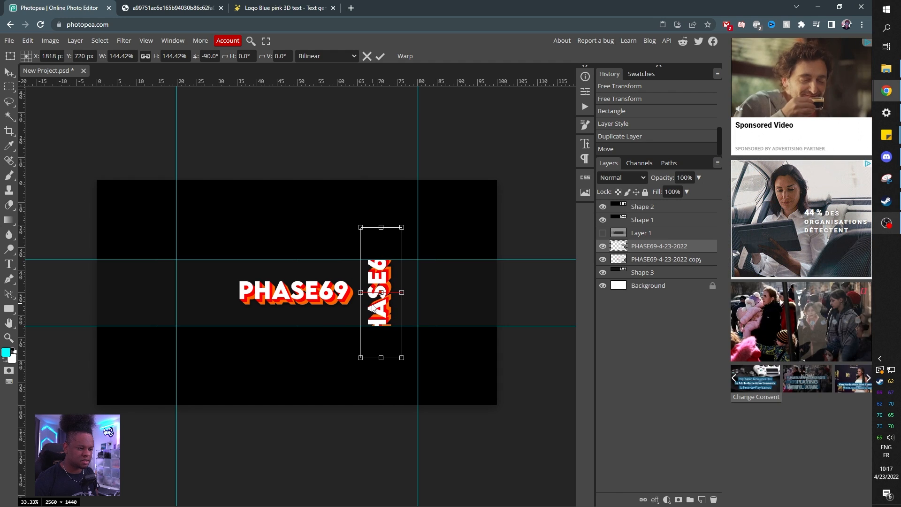
{"action": "key", "text": "Return"}
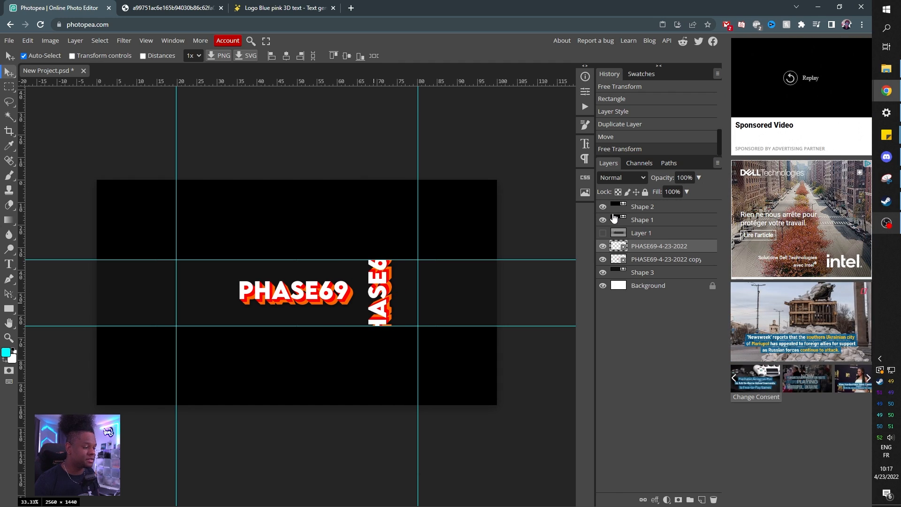
Rename the Shape 3 layer, the dark band rectangle above Background, as "background color"
{"action": "left_click", "coordinate": [649, 275]}
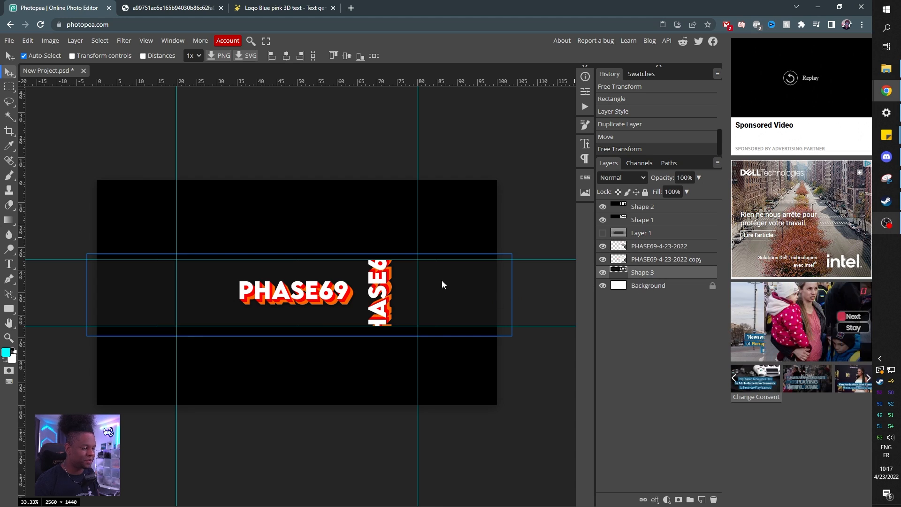
{"action": "double_click", "coordinate": [649, 272]}
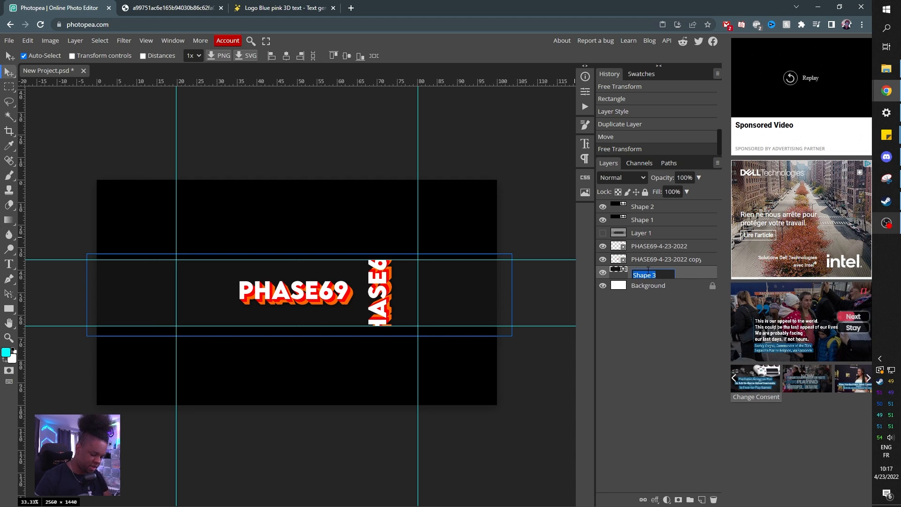
{"action": "type", "text": "back"}
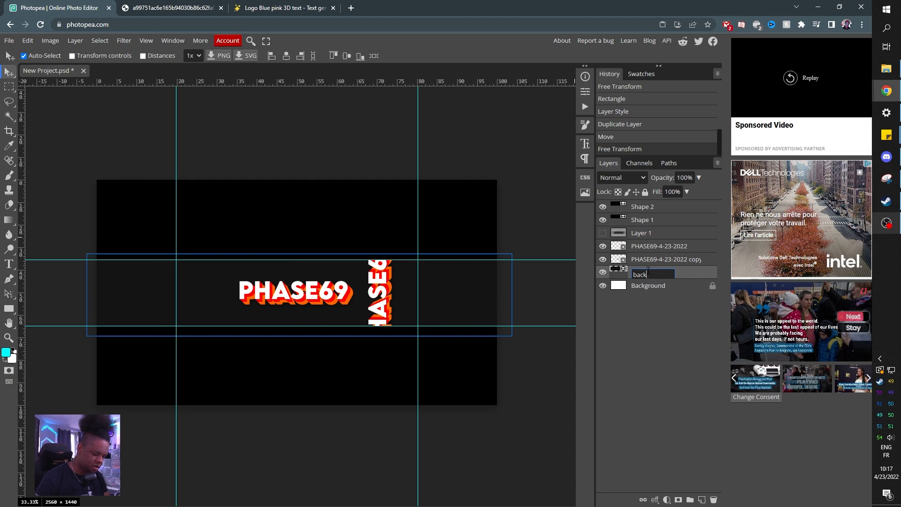
{"action": "type", "text": "ground colo"}
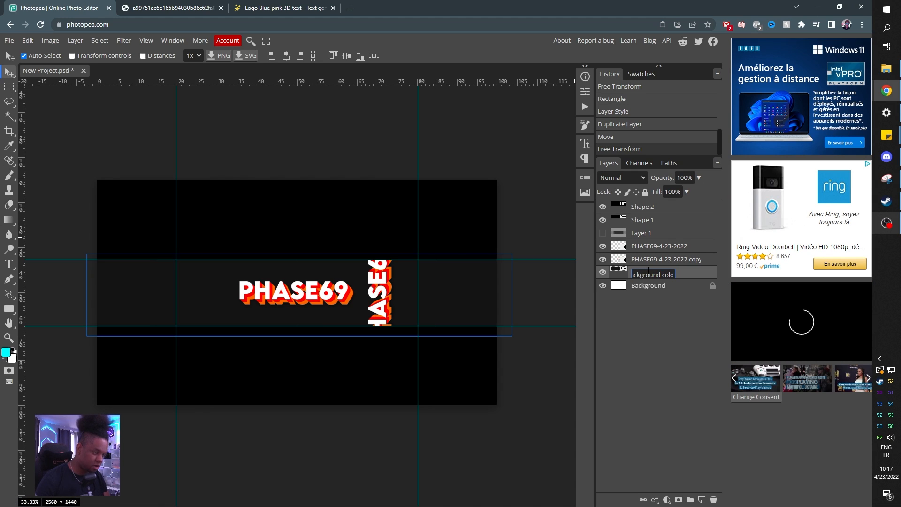
{"action": "type", "text": "r"}
{"action": "key", "text": "Return"}
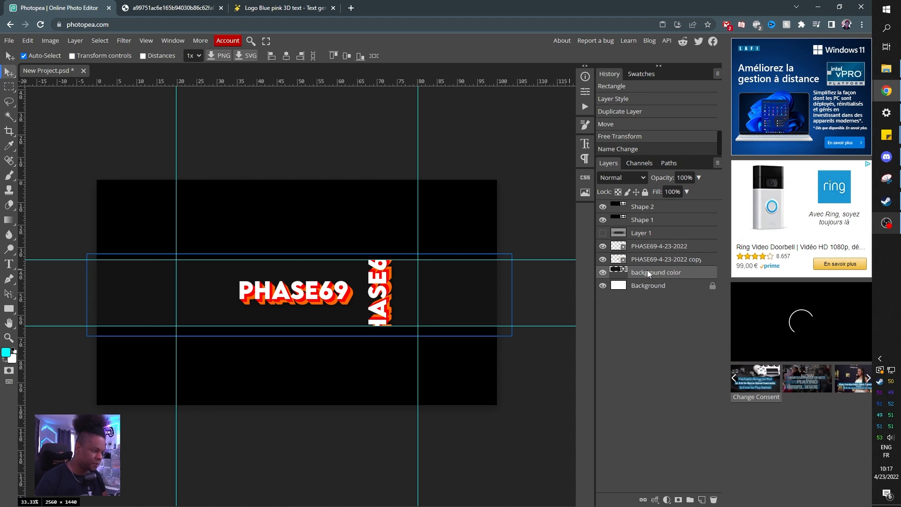
Draw a rectangle just above the background color layer, from the rotated logo past the band's right end, and fill it with red ff0000
{"action": "left_click", "coordinate": [9, 311]}
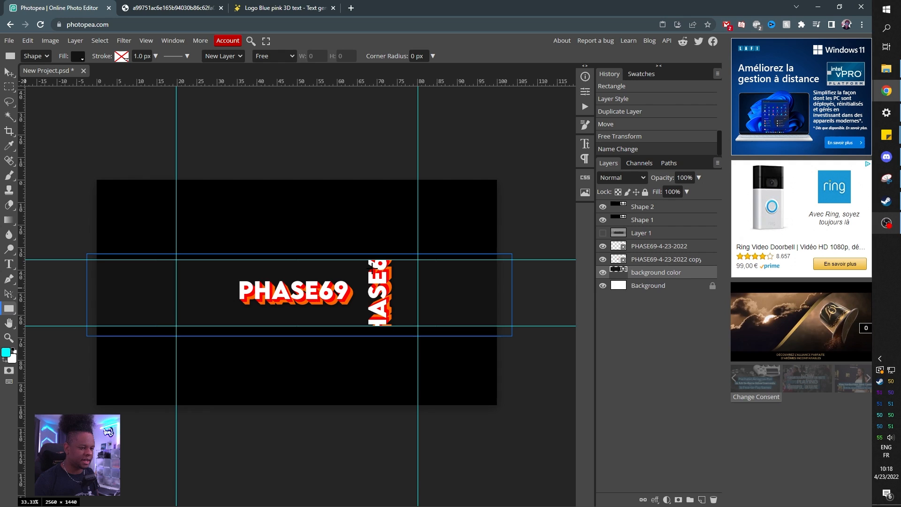
{"action": "left_click_drag", "start_coordinate": [380, 256], "coordinate": [514, 331]}
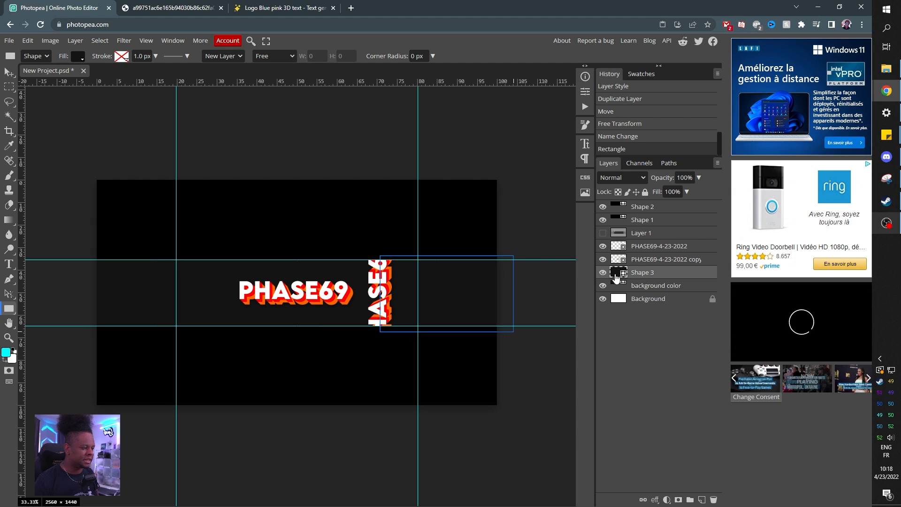
{"action": "double_click", "coordinate": [615, 274]}
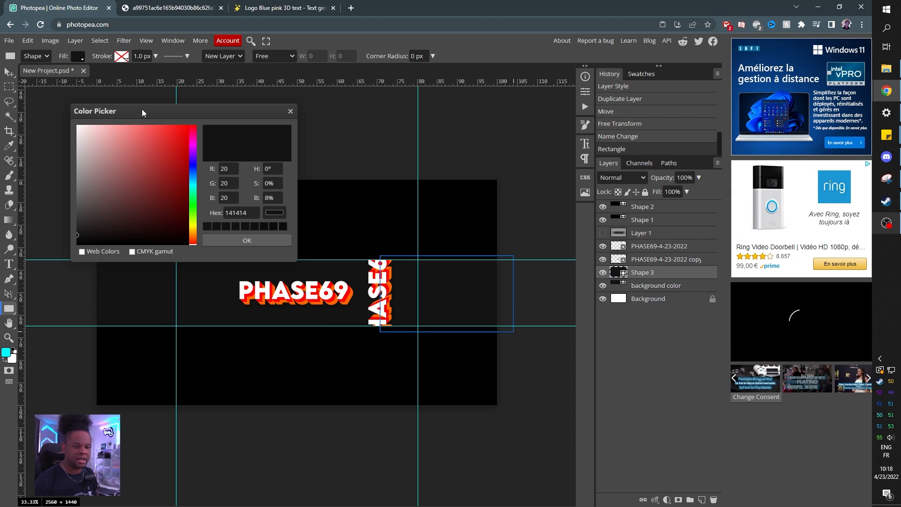
{"action": "left_click_drag", "start_coordinate": [142, 112], "coordinate": [570, 93]}
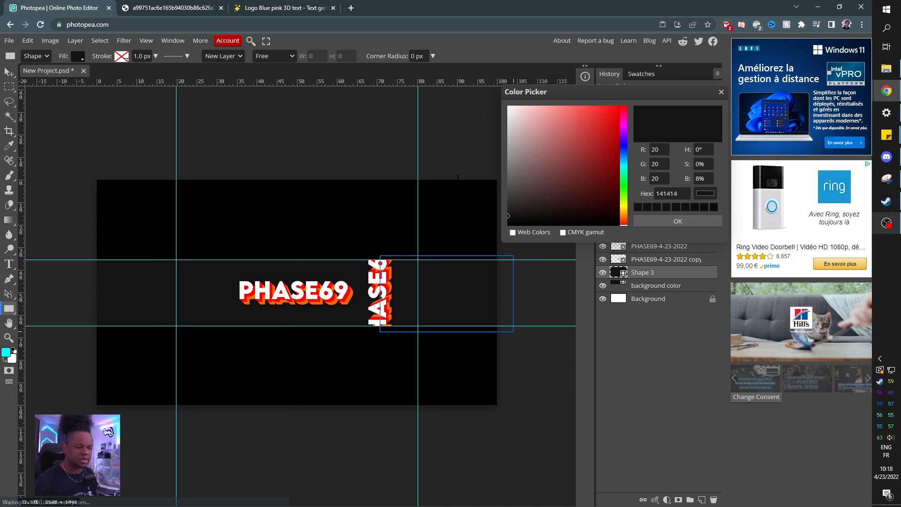
{"action": "left_click", "coordinate": [390, 284]}
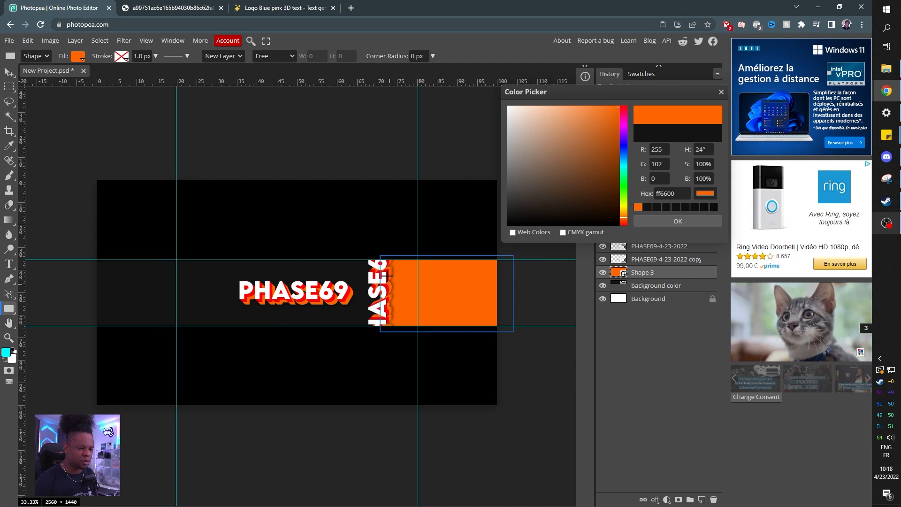
{"action": "left_click", "coordinate": [388, 276]}
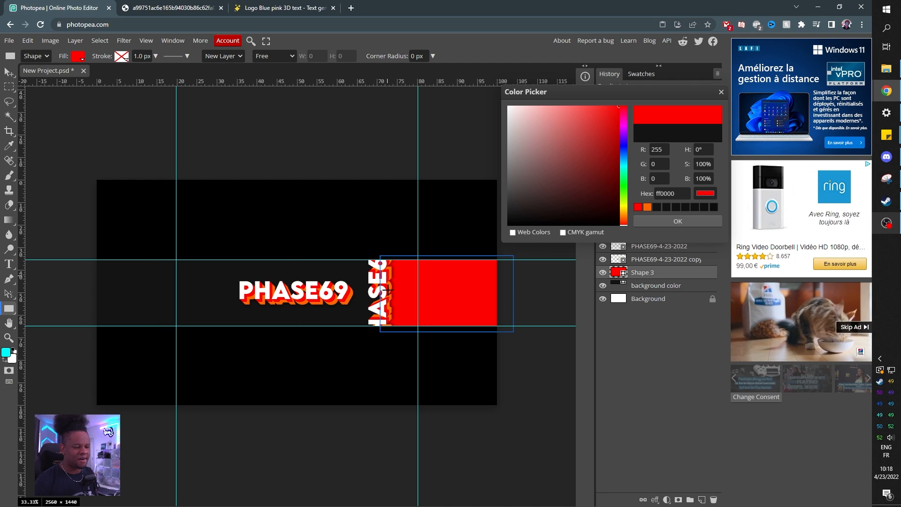
{"action": "left_click", "coordinate": [649, 221]}
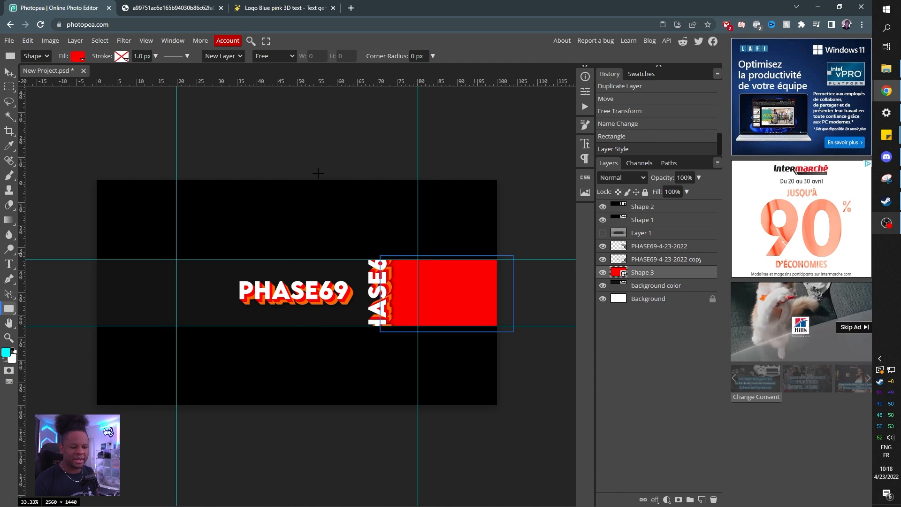
Open pxhere's abstract photo results in a new browser tab and look through them for a background image
{"action": "left_click", "coordinate": [351, 10]}
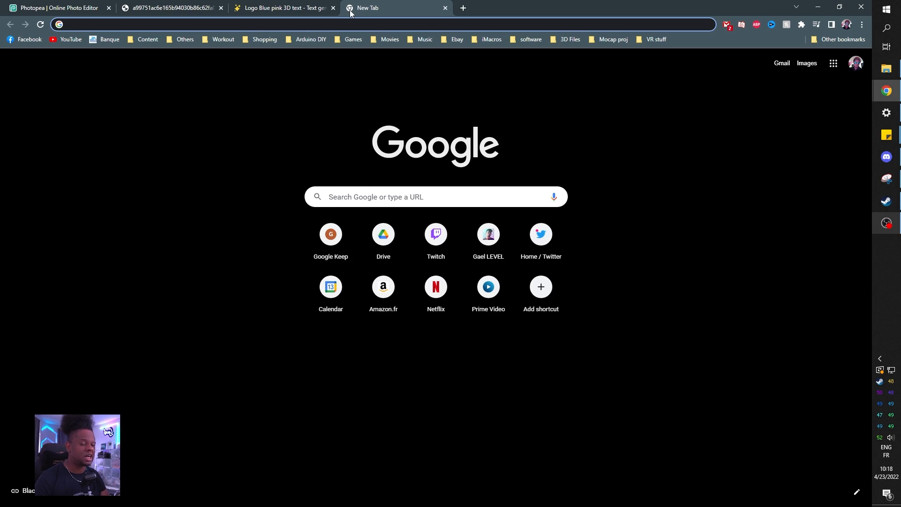
{"action": "type", "text": "px"}
{"action": "key", "text": "Return"}
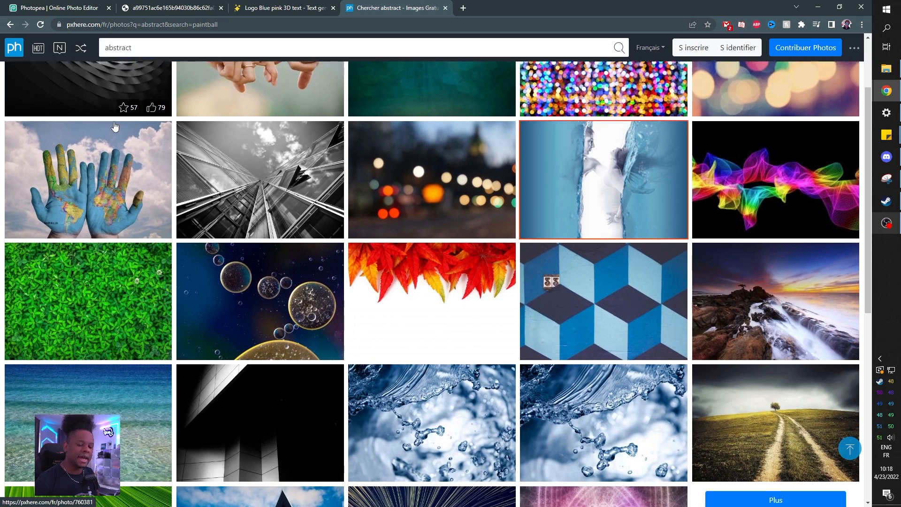
{"action": "scroll", "coordinate": [114, 126], "scroll_direction": "down", "scroll_amount": 5}
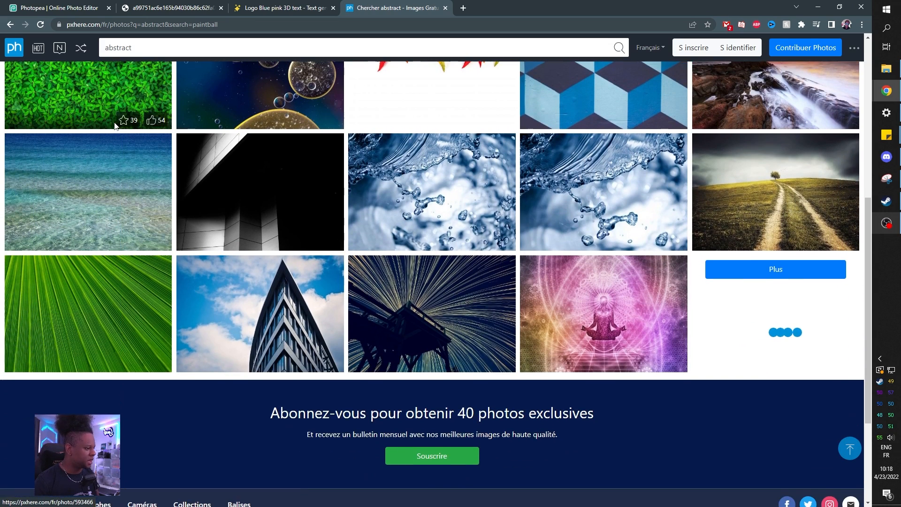
{"action": "scroll", "coordinate": [115, 125], "scroll_direction": "up", "scroll_amount": 3}
{"action": "scroll", "coordinate": [116, 126], "scroll_direction": "down", "scroll_amount": 7}
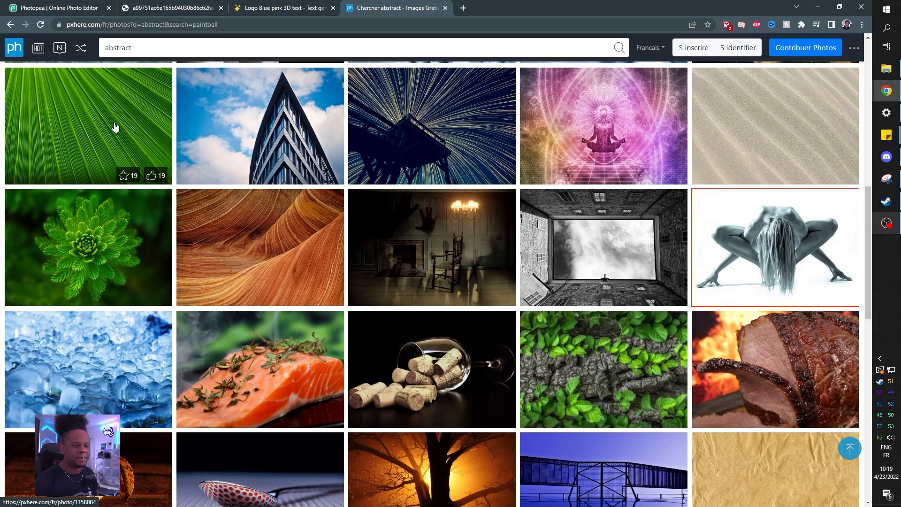
{"action": "scroll", "coordinate": [114, 126], "scroll_direction": "down", "scroll_amount": 3}
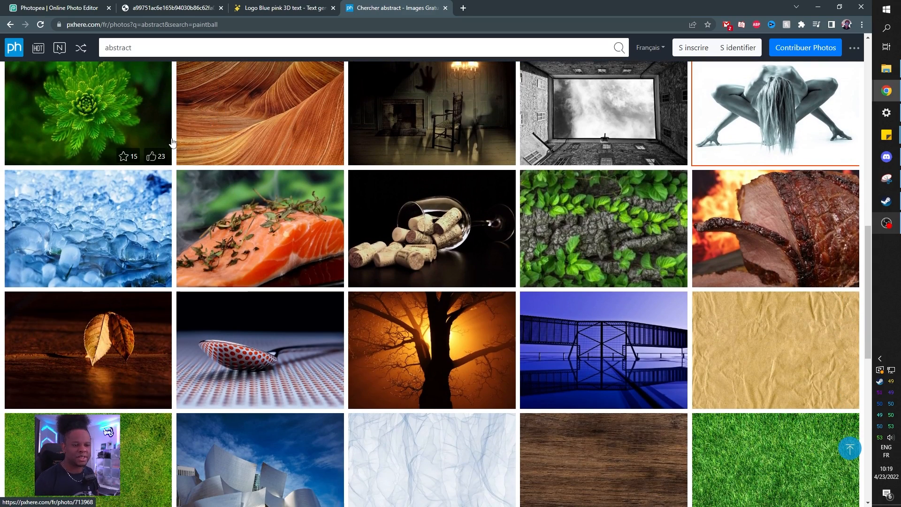
{"action": "scroll", "coordinate": [173, 141], "scroll_direction": "down", "scroll_amount": 2}
{"action": "scroll", "coordinate": [176, 140], "scroll_direction": "up", "scroll_amount": 1}
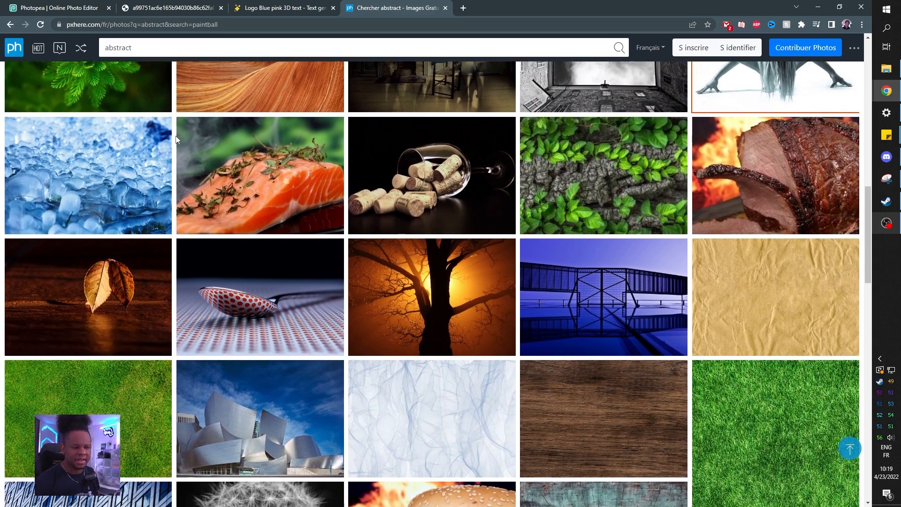
{"action": "scroll", "coordinate": [176, 140], "scroll_direction": "down", "scroll_amount": 9}
{"action": "scroll", "coordinate": [176, 139], "scroll_direction": "down", "scroll_amount": 1}
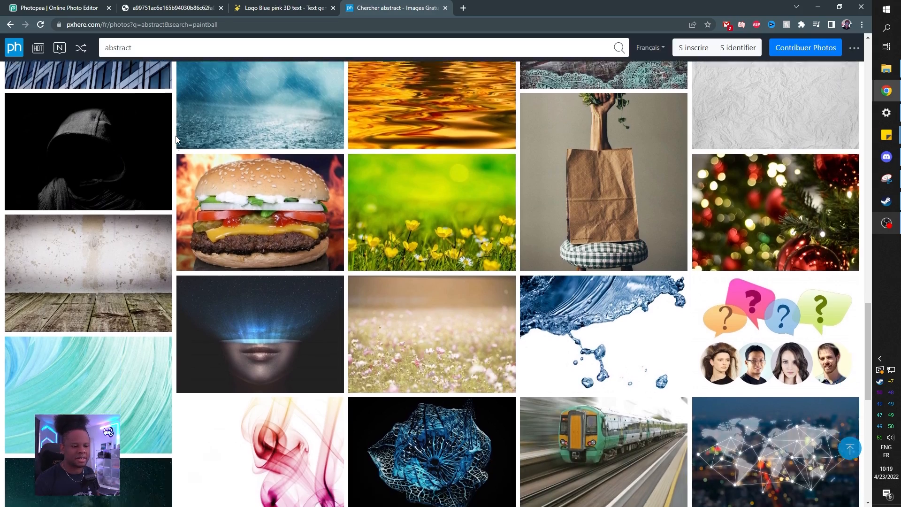
{"action": "scroll", "coordinate": [176, 139], "scroll_direction": "down", "scroll_amount": 8}
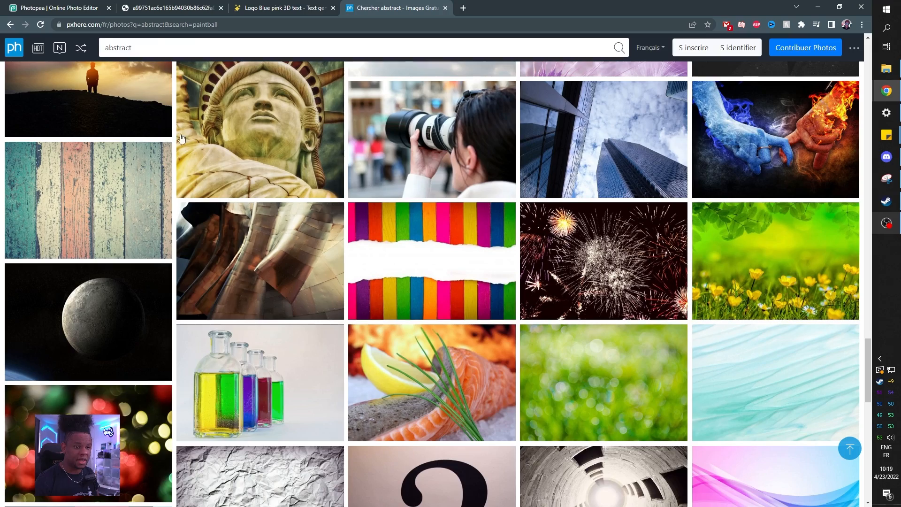
{"action": "scroll", "coordinate": [164, 162], "scroll_direction": "down", "scroll_amount": 10}
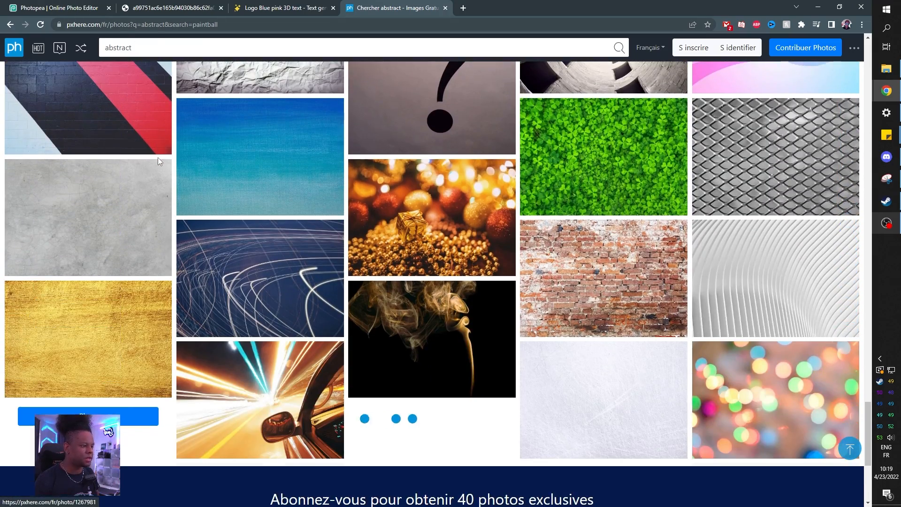
{"action": "scroll", "coordinate": [161, 163], "scroll_direction": "up", "scroll_amount": 4}
{"action": "scroll", "coordinate": [161, 163], "scroll_direction": "down", "scroll_amount": 2}
{"action": "scroll", "coordinate": [161, 163], "scroll_direction": "down", "scroll_amount": 10}
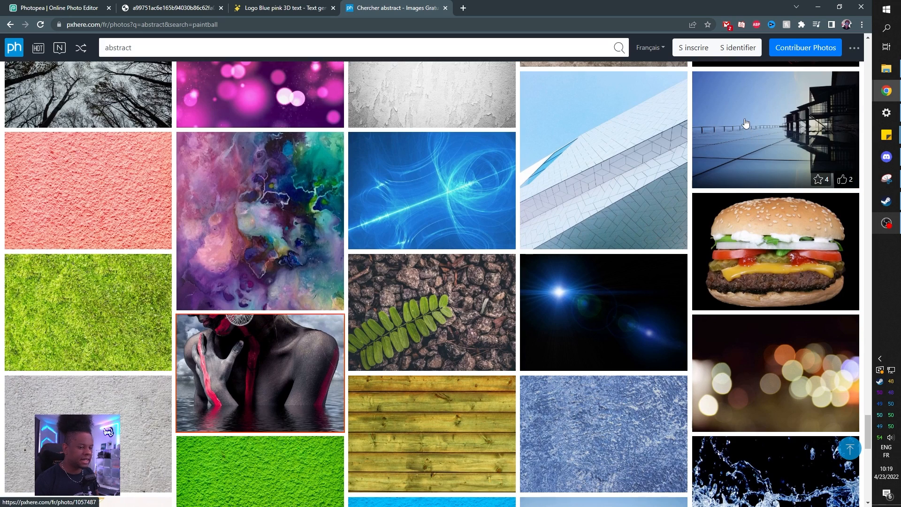
Copy the photo of the dark building against a blue sky from pxhere and paste it into the Photopea banner just above the background color layer
{"action": "left_click", "coordinate": [745, 121]}
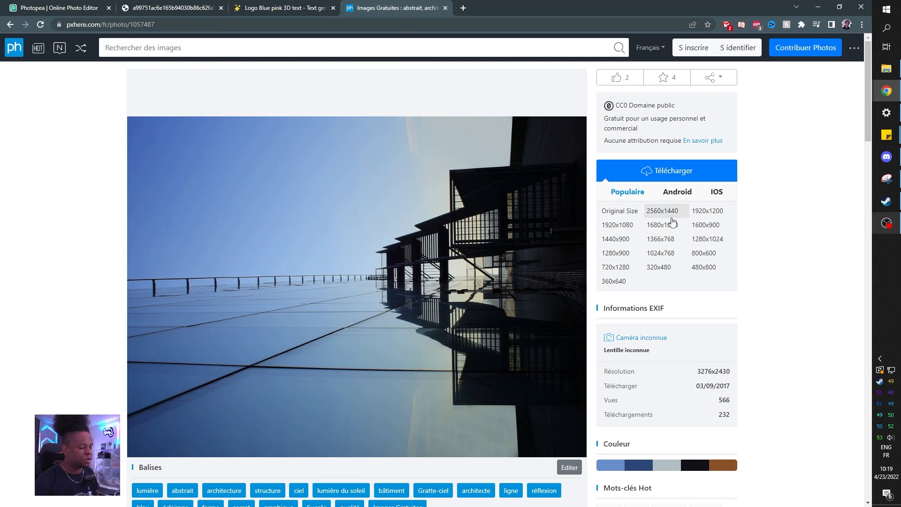
{"action": "right_click", "coordinate": [348, 225]}
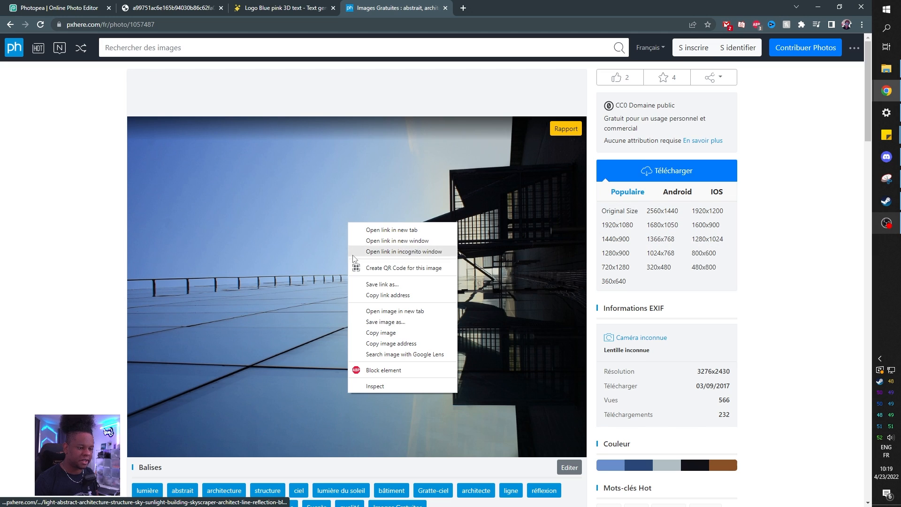
{"action": "left_click", "coordinate": [389, 333]}
{"action": "left_click", "coordinate": [43, 8]}
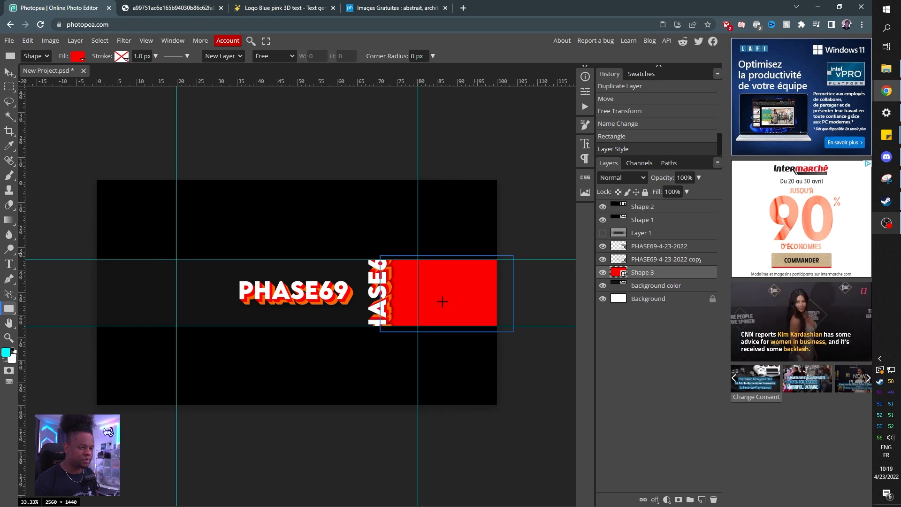
{"action": "left_click", "coordinate": [653, 290]}
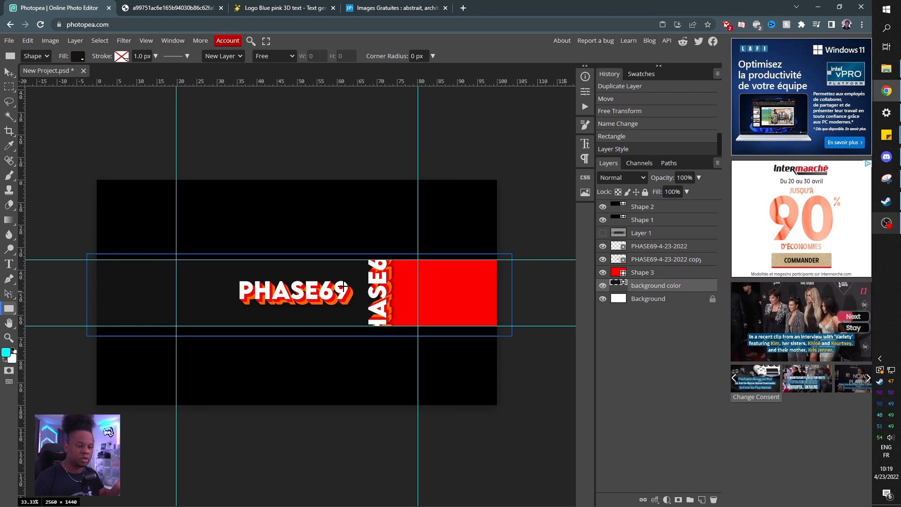
{"action": "key", "text": "ctrl+v"}
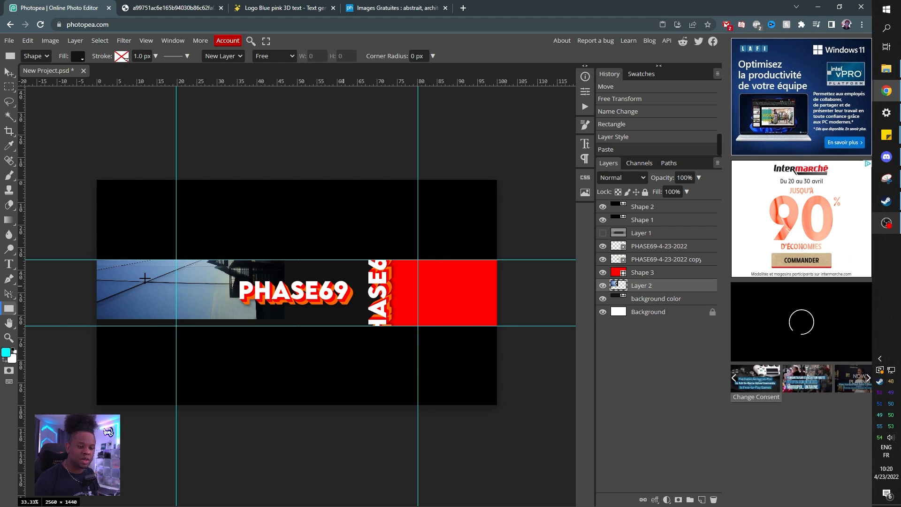
Move the pasted building photo behind the centered logo, scale it to 130.67% and position it at about X 1081, Y 911 px
{"action": "left_click", "coordinate": [9, 71]}
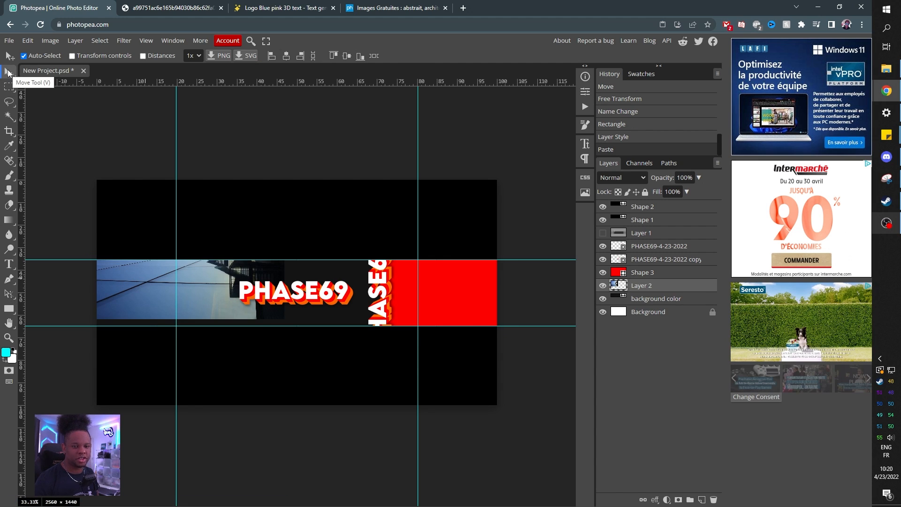
{"action": "left_click_drag", "start_coordinate": [179, 289], "coordinate": [252, 347]}
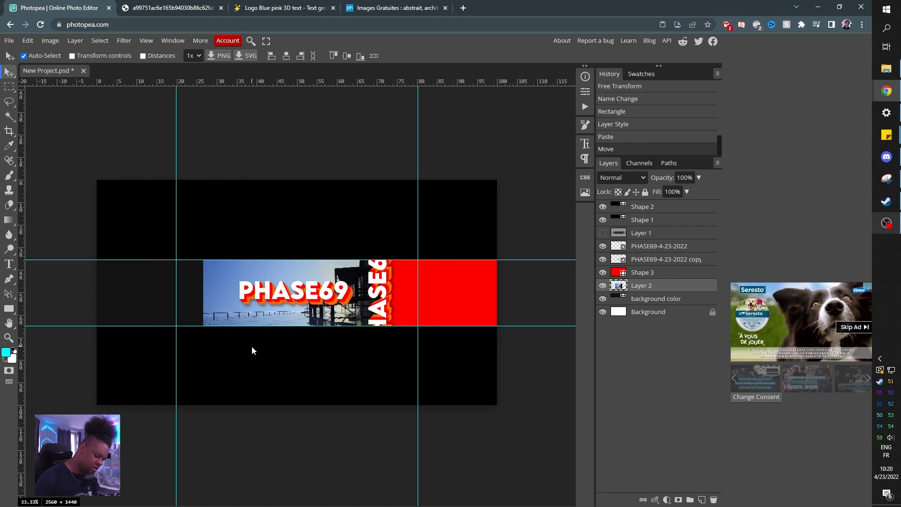
{"action": "key", "text": "ctrl+t"}
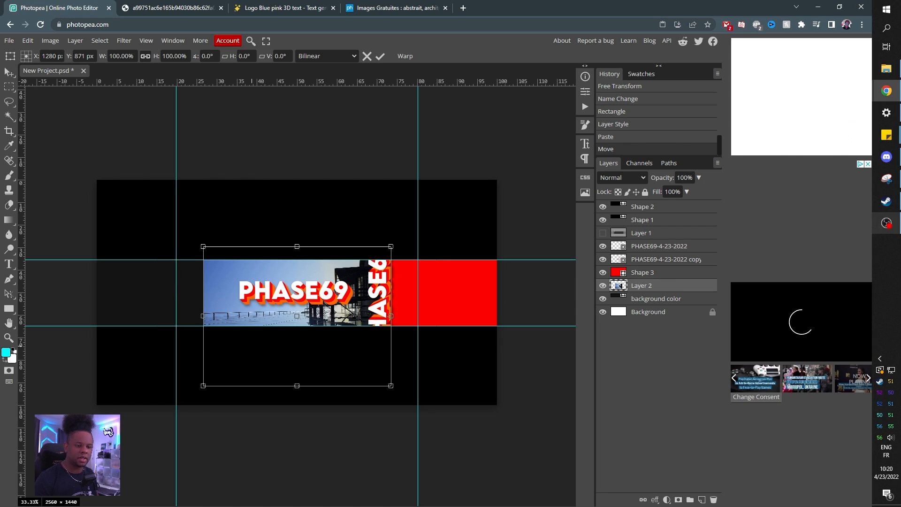
{"action": "left_click_drag", "start_coordinate": [202, 246], "coordinate": [146, 218]}
{"action": "left_click_drag", "start_coordinate": [226, 280], "coordinate": [224, 305]}
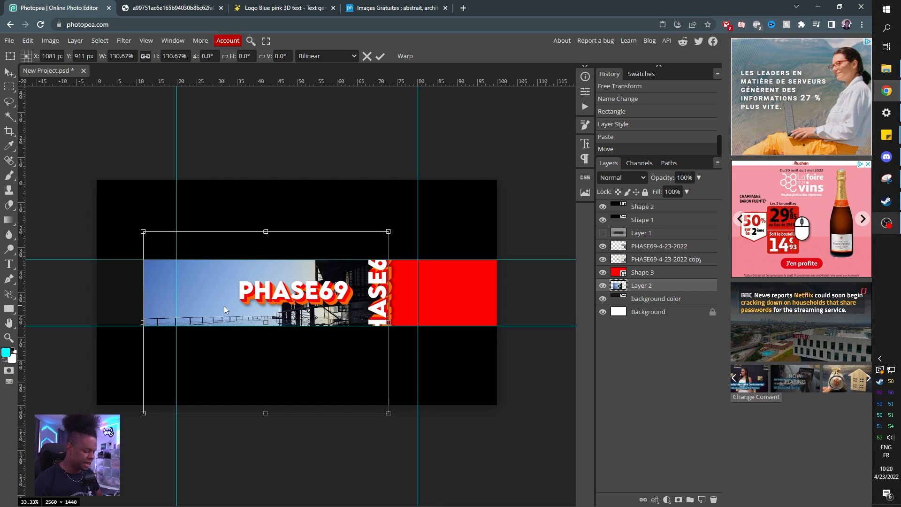
{"action": "key", "text": "Return"}
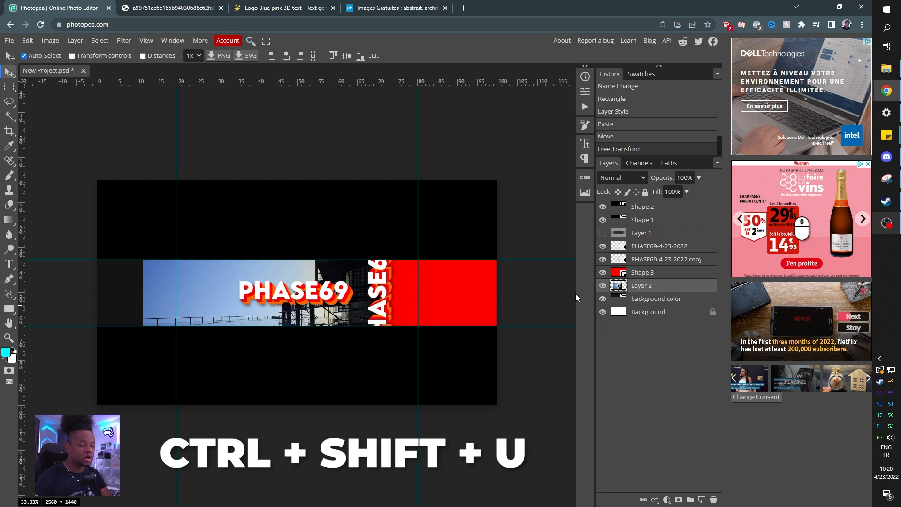
Desaturate the building photo layer and lower its opacity to 19%
{"action": "key", "text": "ctrl+shift+u"}
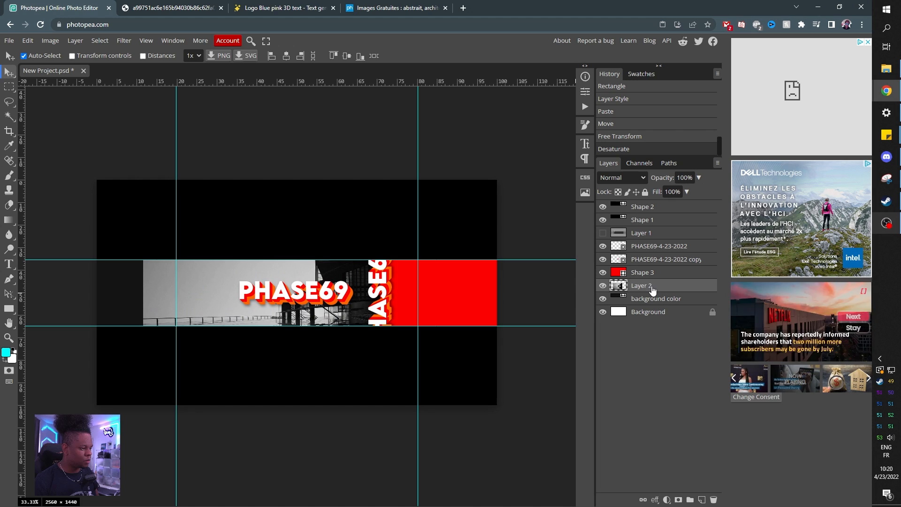
{"action": "left_click", "coordinate": [699, 178]}
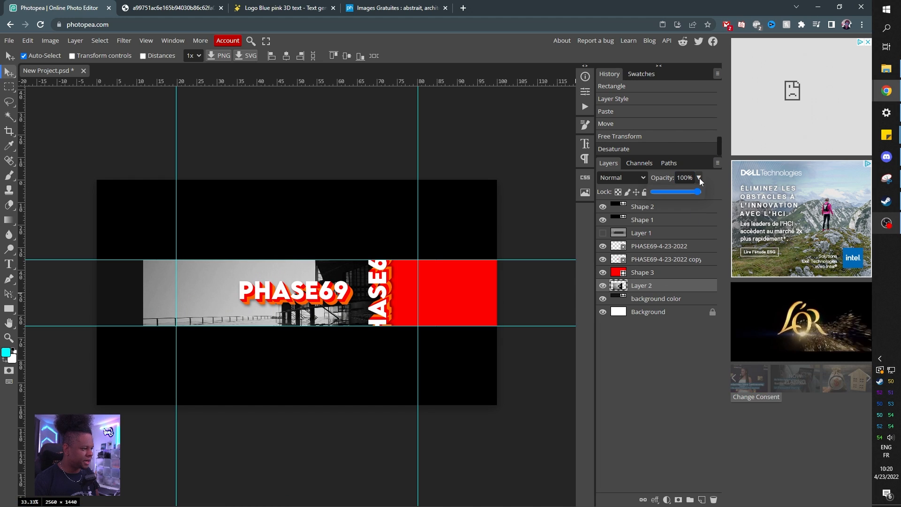
{"action": "left_click_drag", "start_coordinate": [698, 192], "coordinate": [666, 196]}
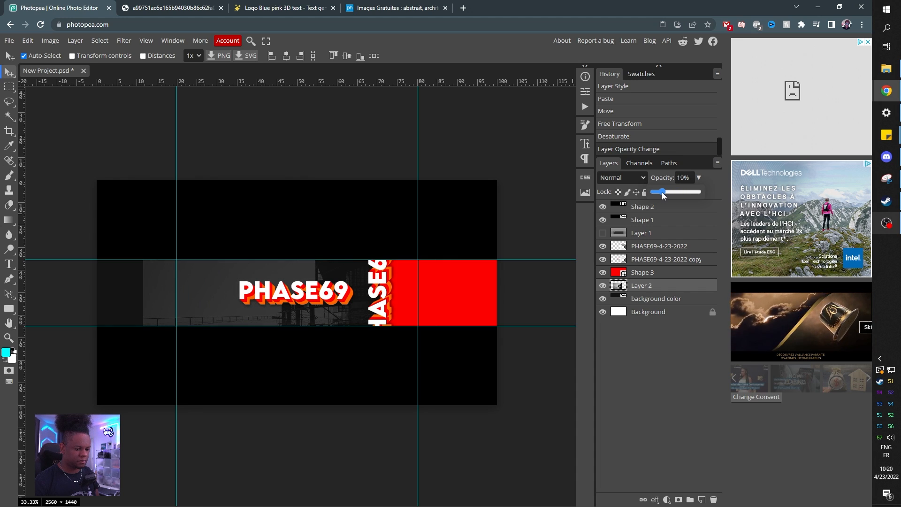
Lower the building photo layer's opacity to 12% and select the red block's layer
{"action": "left_click_drag", "start_coordinate": [660, 193], "coordinate": [659, 193]}
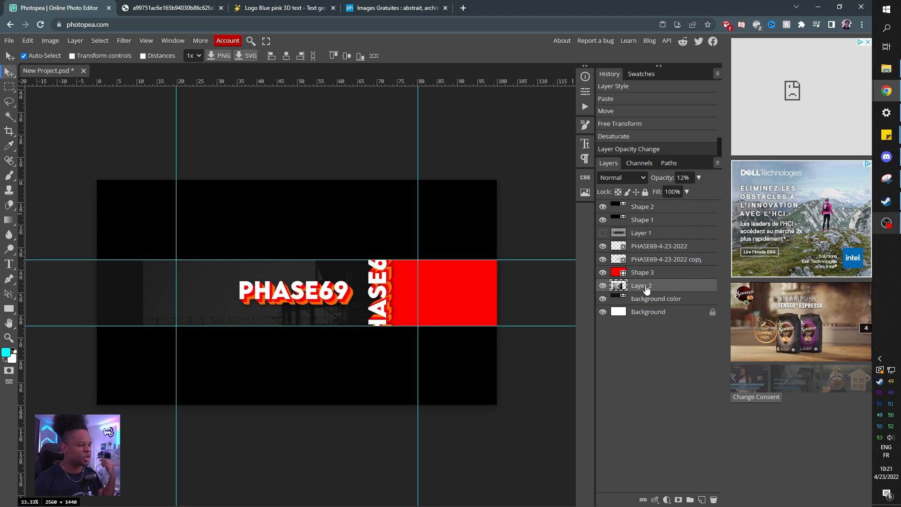
{"action": "left_click", "coordinate": [635, 273]}
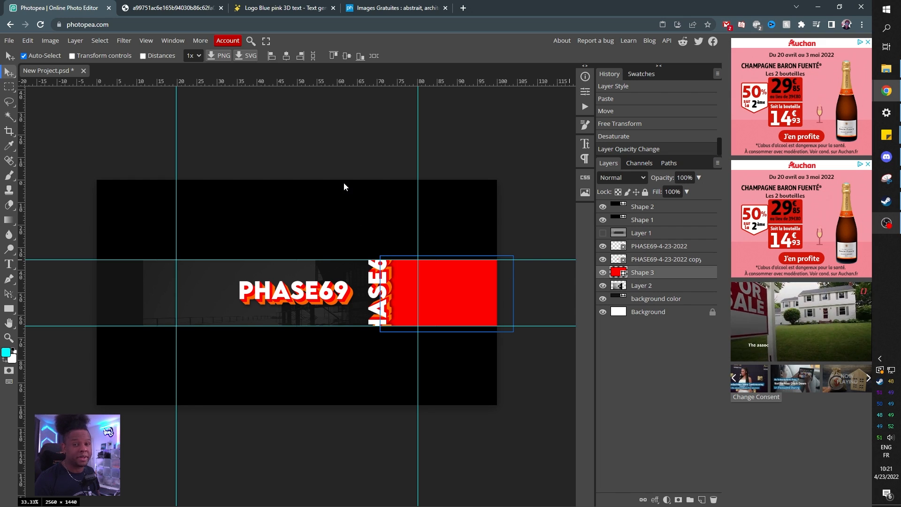
Search Google Images for "twitter logo" in a new browser tab and preview several of the logo results
{"action": "left_click", "coordinate": [463, 8]}
{"action": "type", "text": "twitter logo"}
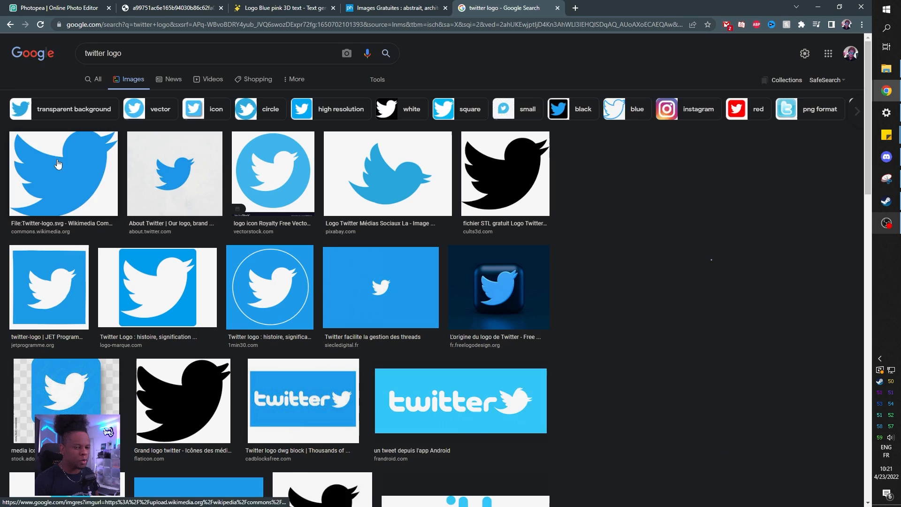
{"action": "left_click", "coordinate": [58, 164]}
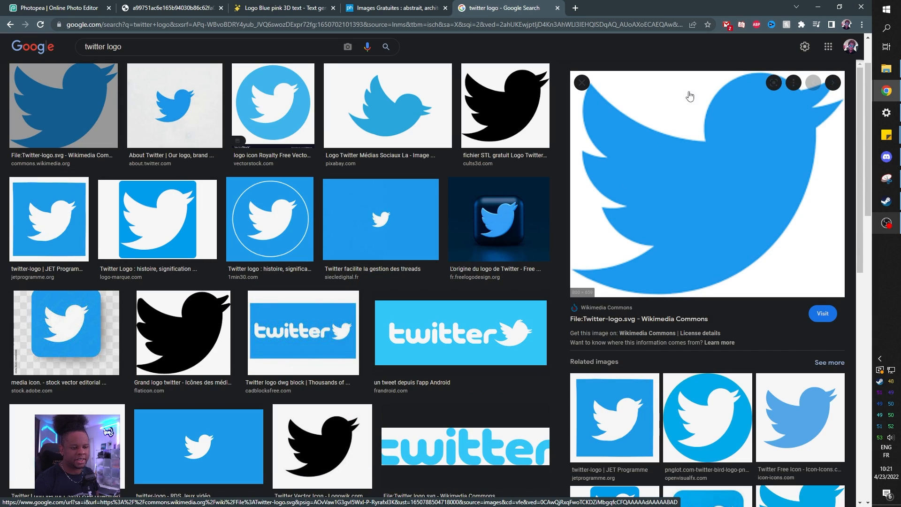
{"action": "left_click", "coordinate": [82, 228]}
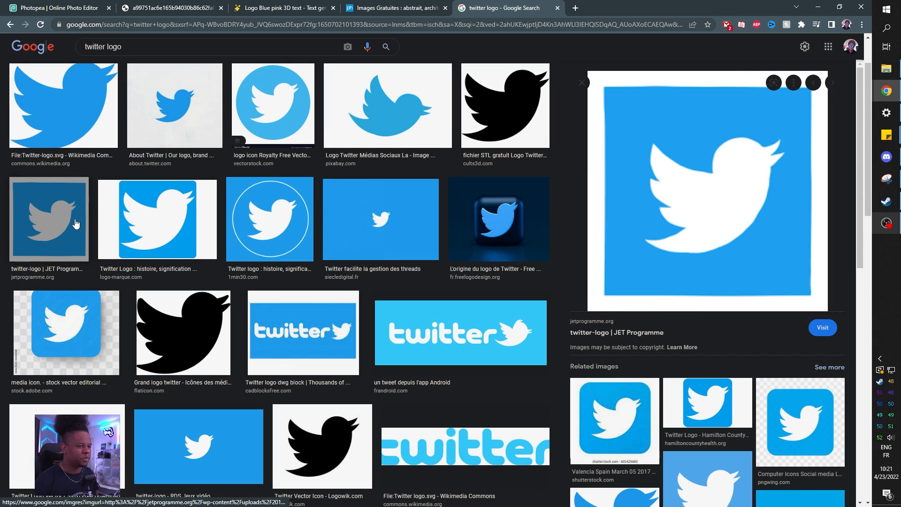
{"action": "left_click", "coordinate": [212, 202]}
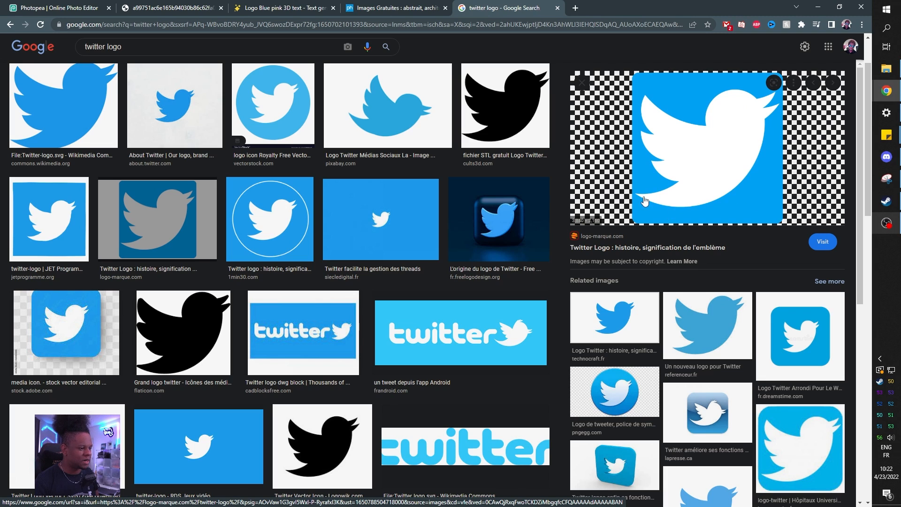
{"action": "left_click", "coordinate": [194, 333]}
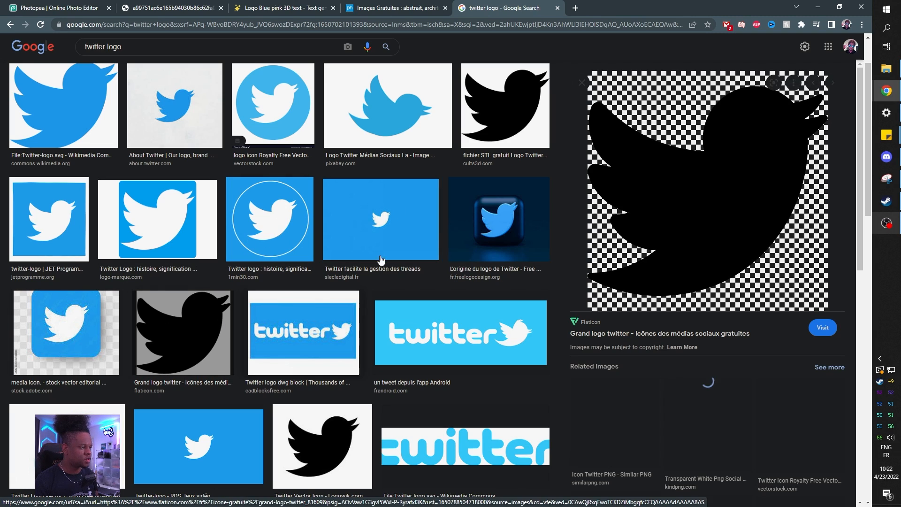
{"action": "scroll", "coordinate": [194, 333], "scroll_direction": "down", "scroll_amount": 3}
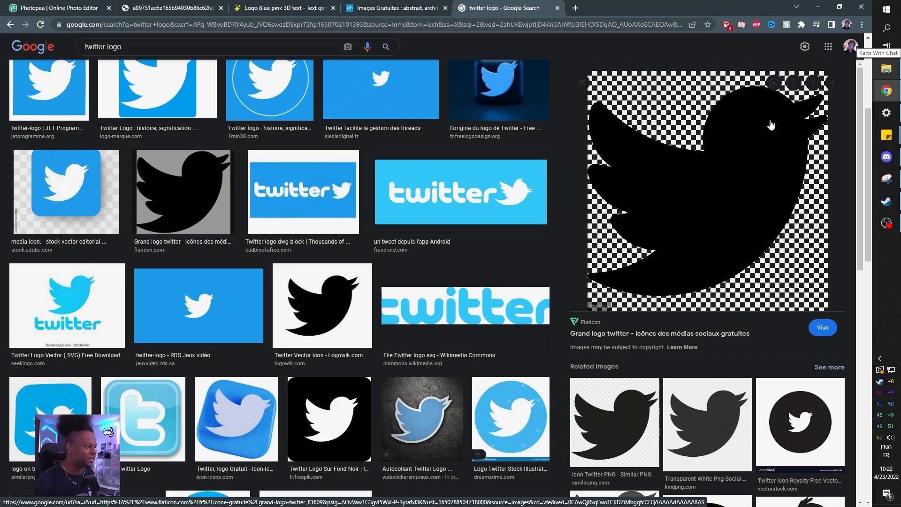
Place twitter.png, instagram.png and tiktok-logo-3-1.png from the Social media folder into the Photopea banner above the red block's layer
{"action": "left_click", "coordinate": [886, 68]}
{"action": "left_click", "coordinate": [628, 64]}
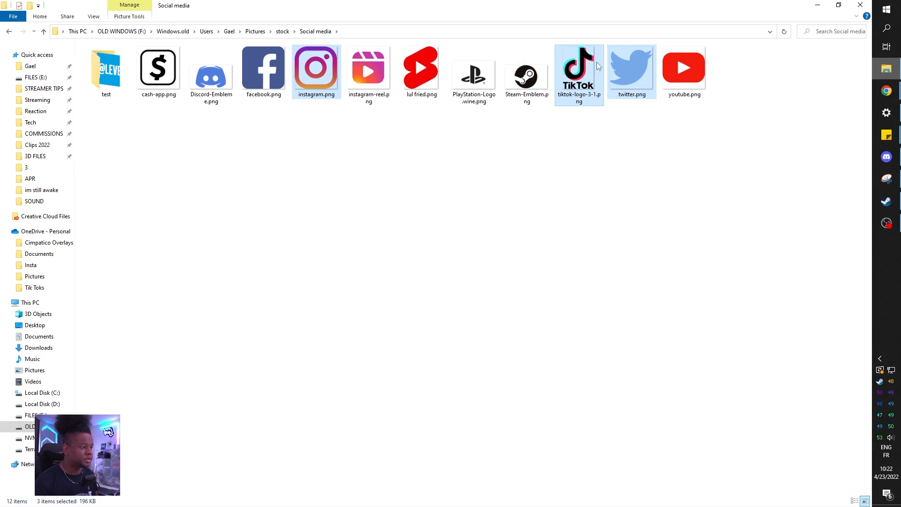
{"action": "left_click_drag", "start_coordinate": [635, 60], "coordinate": [265, 296]}
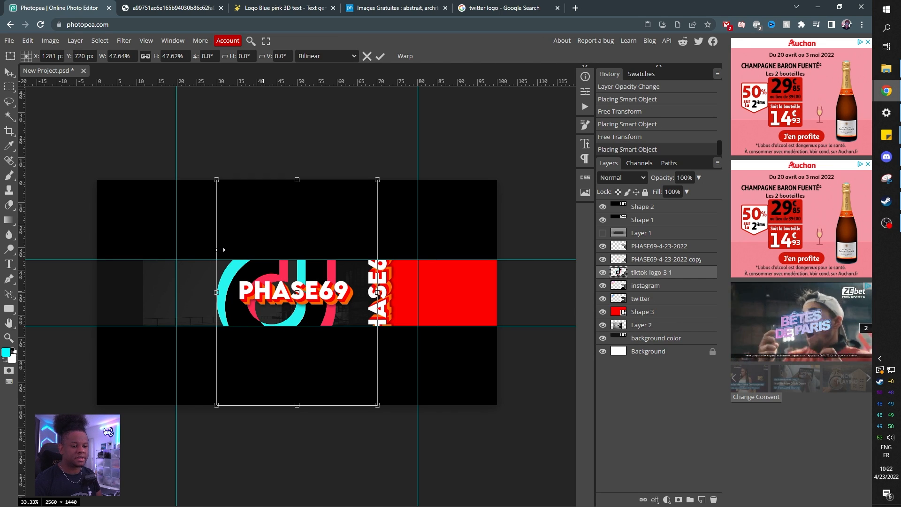
{"action": "key", "text": "Return"}
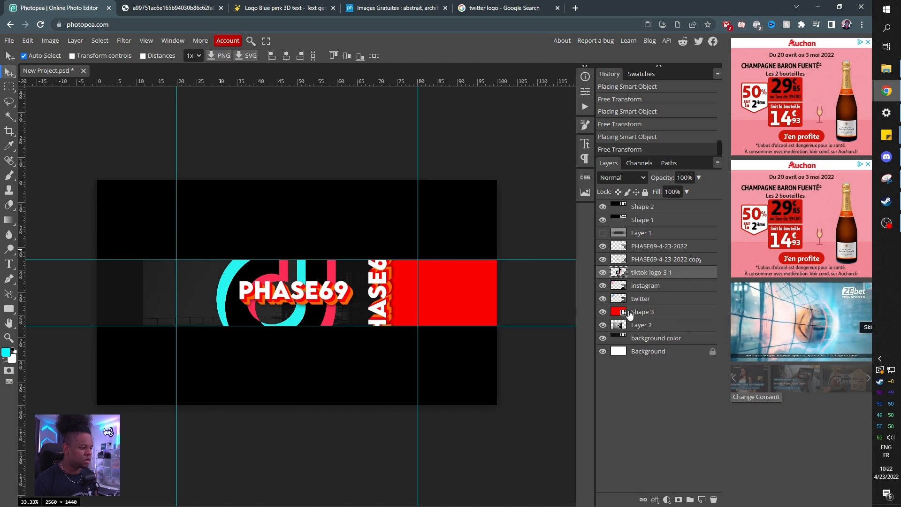
Hide the Shape 1 and Shape 2 layers that cover the areas above and below the banner strip
{"action": "left_click", "coordinate": [603, 221]}
{"action": "left_click", "coordinate": [603, 209]}
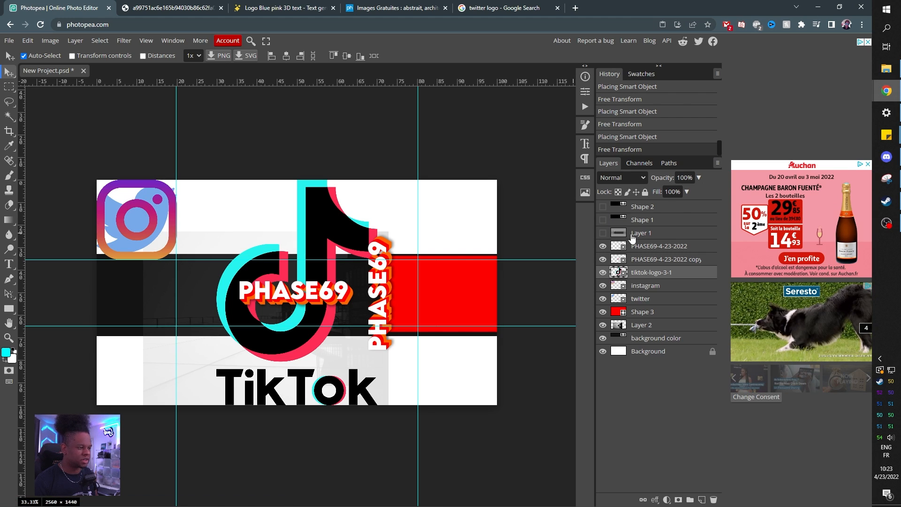
{"action": "left_click", "coordinate": [604, 220]}
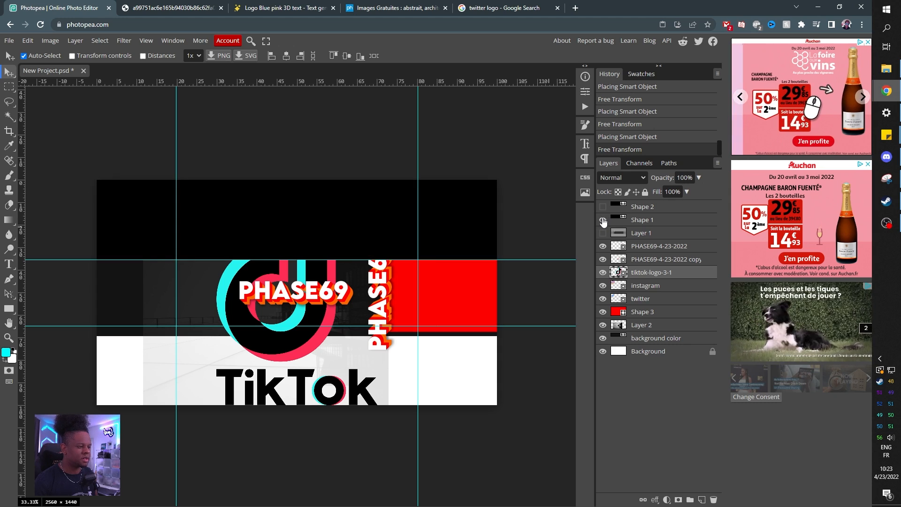
{"action": "left_click", "coordinate": [603, 209]}
{"action": "left_click", "coordinate": [604, 220]}
{"action": "left_click", "coordinate": [604, 210]}
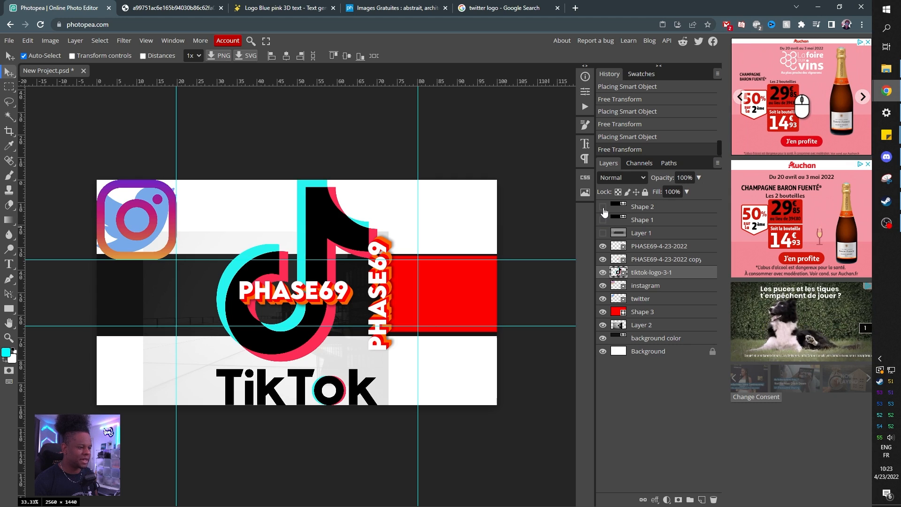
{"action": "left_click", "coordinate": [644, 286]}
{"action": "left_click", "coordinate": [643, 300]}
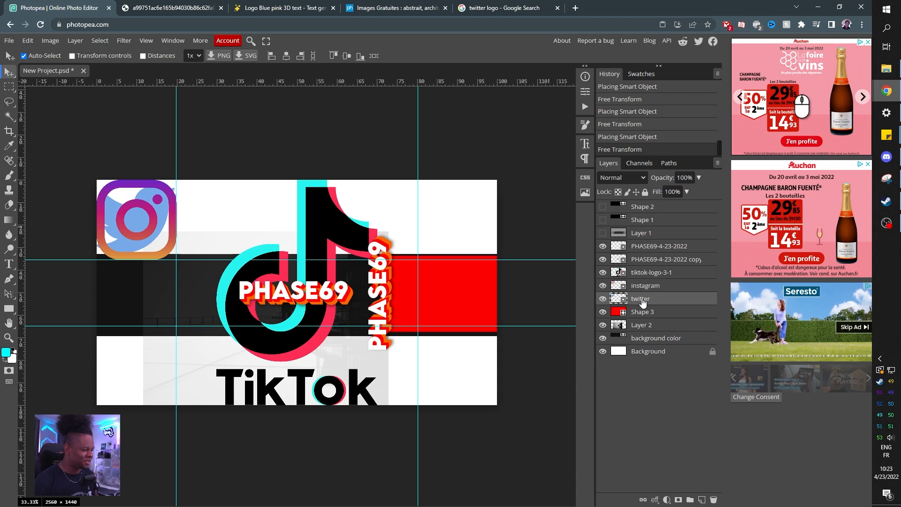
{"action": "left_click", "coordinate": [650, 275], "text": "shift"}
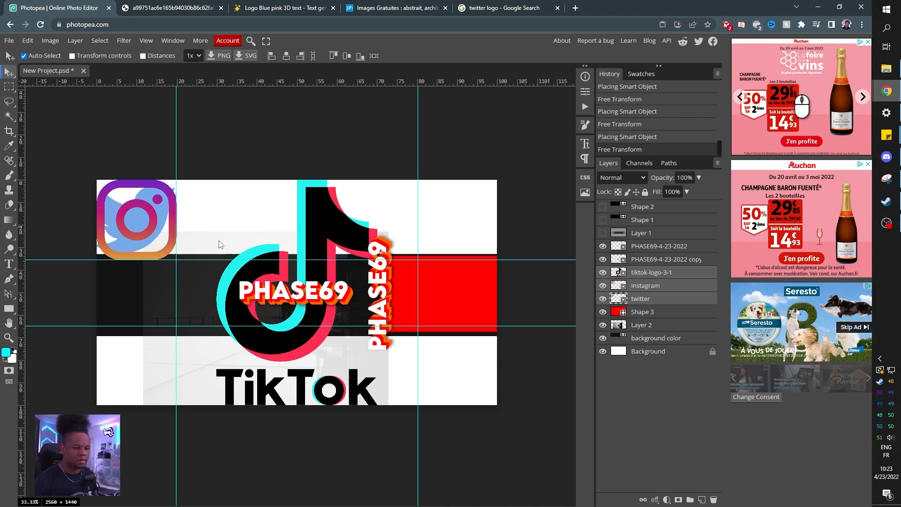
{"action": "mouse_move", "coordinate": [234, 228]}
{"action": "left_mouse_down"}
{"action": "mouse_move", "coordinate": [281, 269]}
{"action": "mouse_move", "coordinate": [249, 228]}
{"action": "left_mouse_up"}
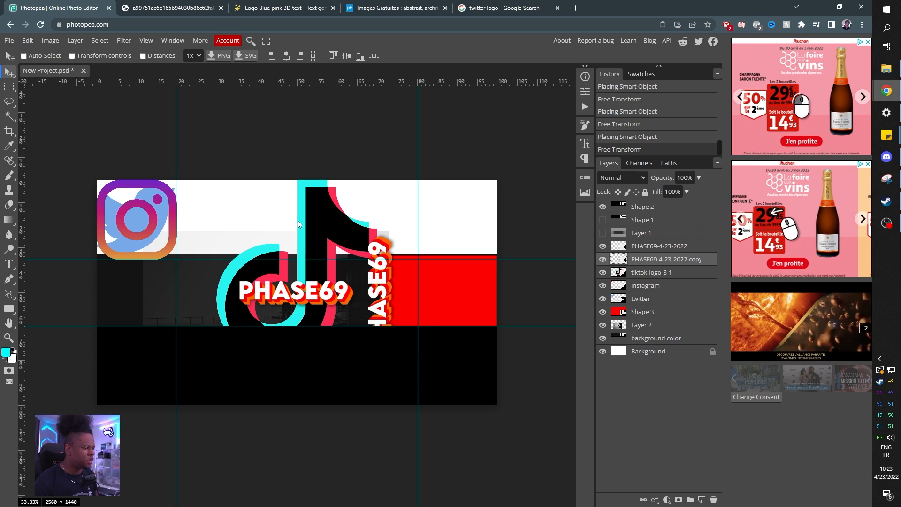
{"action": "left_click", "coordinate": [603, 207]}
{"action": "left_click", "coordinate": [602, 220]}
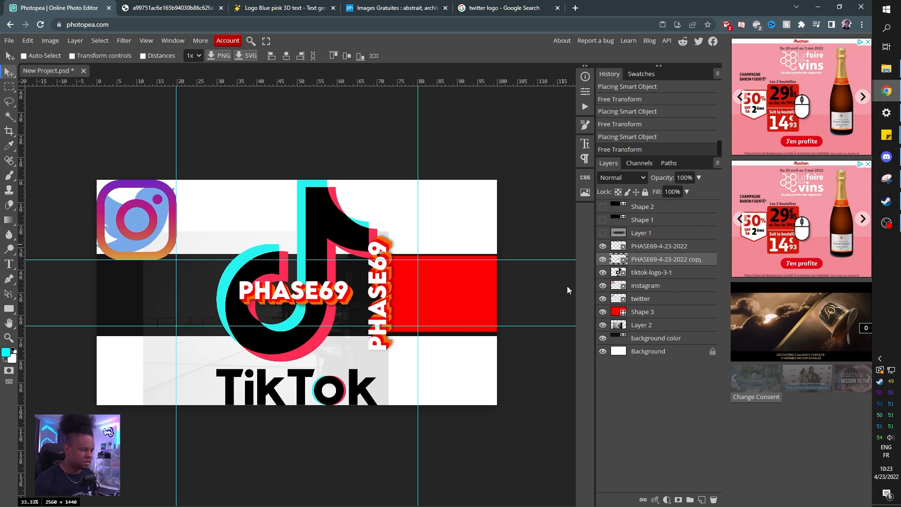
Select the TikTok, Instagram and Twitter logo layers and move them together toward the red block and slightly down
{"action": "left_click", "coordinate": [652, 273]}
{"action": "left_click", "coordinate": [641, 298], "text": "shift"}
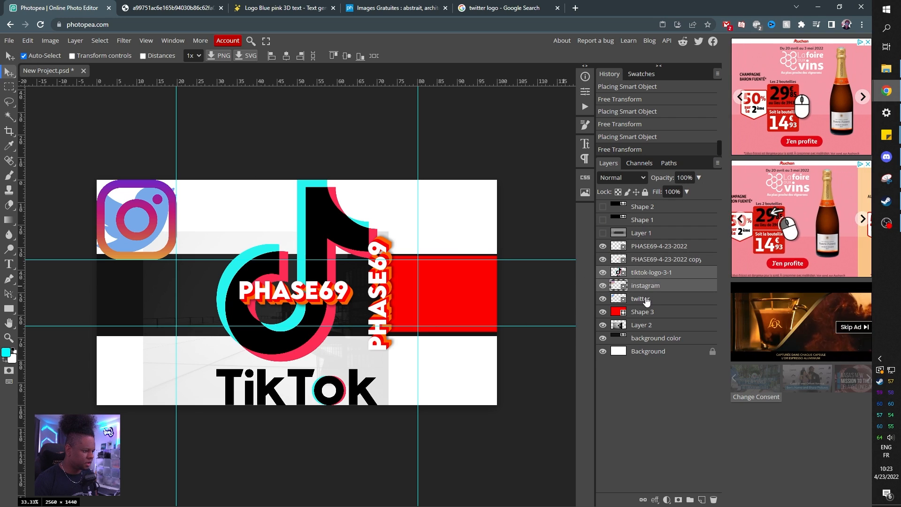
{"action": "left_click_drag", "start_coordinate": [247, 287], "coordinate": [317, 296]}
Shrink the TikTok logo to about the width of the Instagram logo and position it over that logo
{"action": "left_click", "coordinate": [650, 273]}
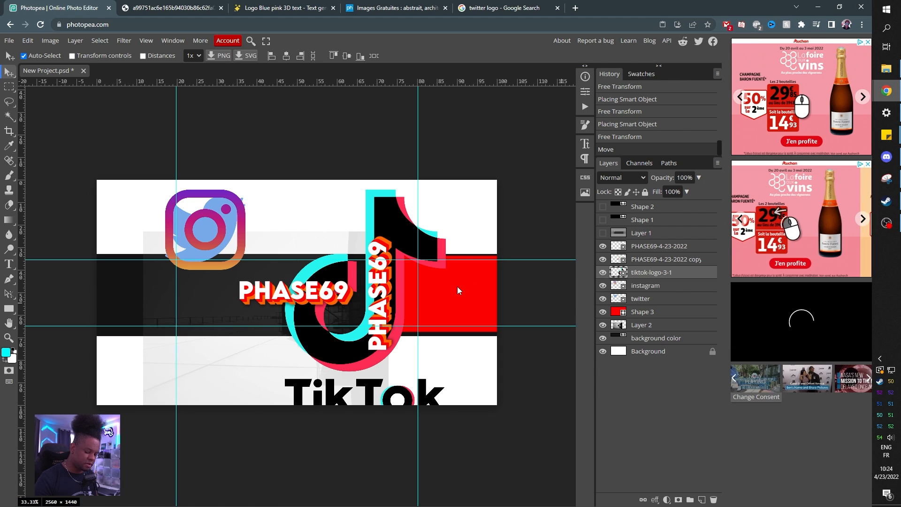
{"action": "key", "text": "ctrl+t"}
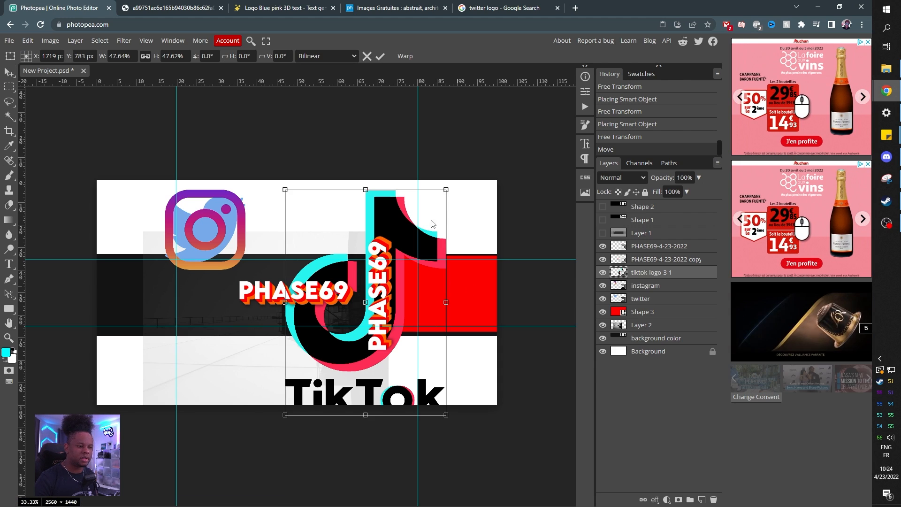
{"action": "left_click_drag", "start_coordinate": [323, 306], "coordinate": [189, 294]}
{"action": "left_click_drag", "start_coordinate": [312, 403], "coordinate": [230, 263]}
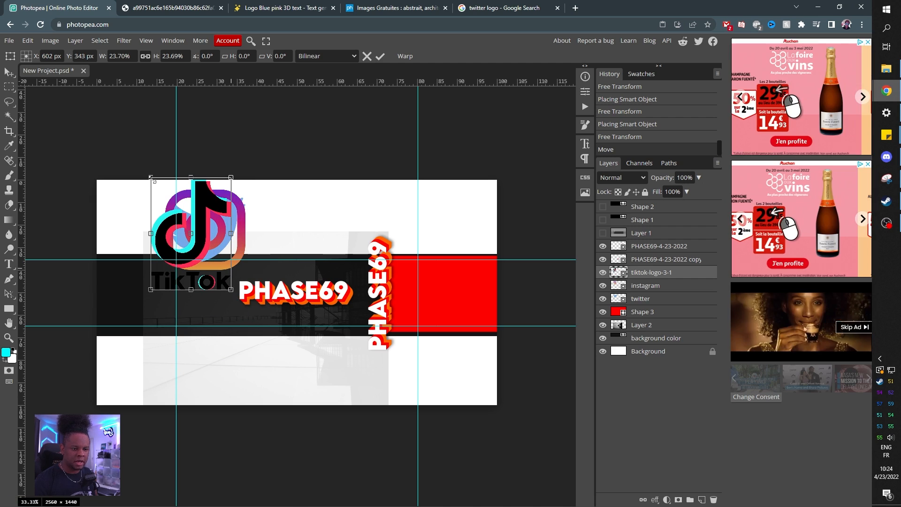
{"action": "mouse_move", "coordinate": [150, 177]}
{"action": "left_mouse_down"}
{"action": "mouse_move", "coordinate": [146, 171]}
{"action": "mouse_move", "coordinate": [159, 189]}
{"action": "left_mouse_up"}
{"action": "key", "text": "Return"}
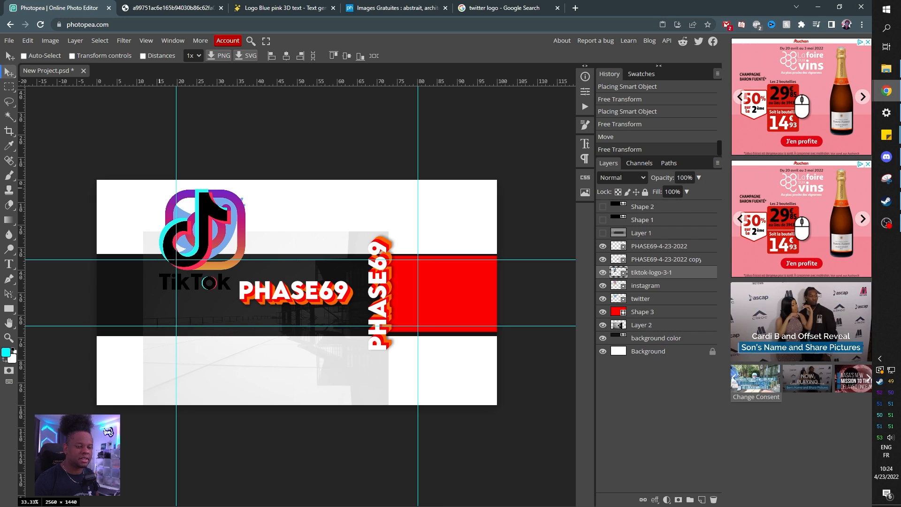
Mask the TikTok layer with a rectangular selection around the note symbol to hide the TikTok wordmark
{"action": "left_click", "coordinate": [9, 91]}
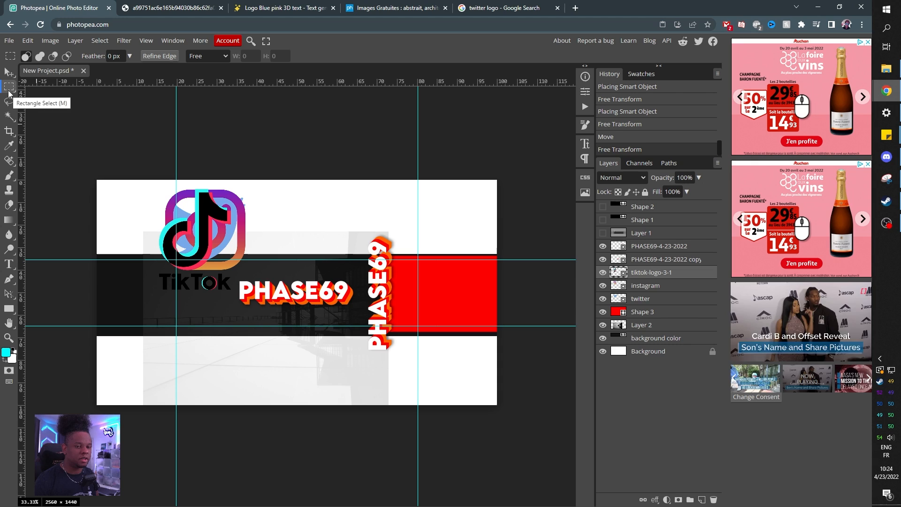
{"action": "left_click_drag", "start_coordinate": [150, 186], "coordinate": [247, 271]}
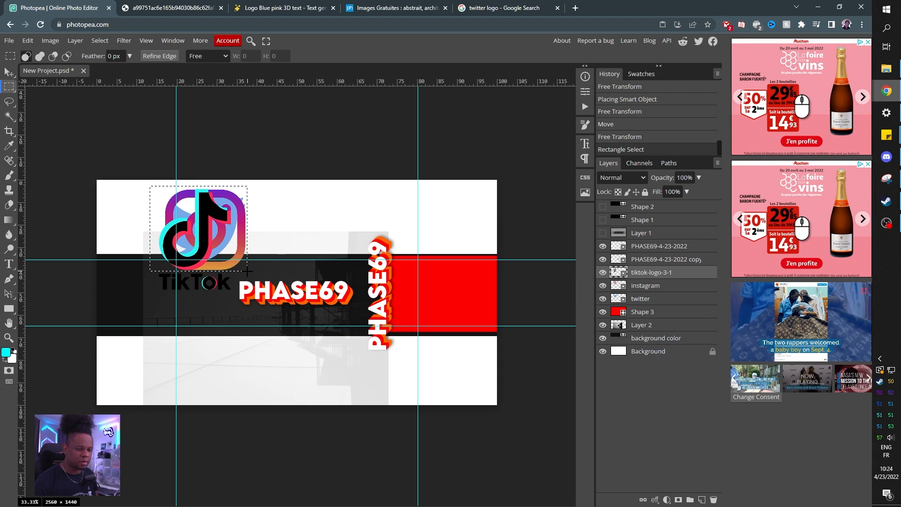
{"action": "left_click", "coordinate": [678, 500]}
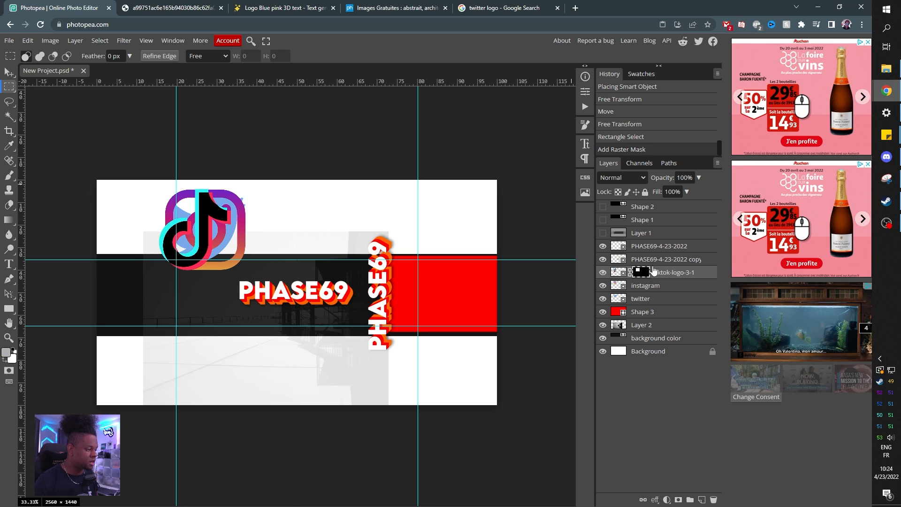
Scale the TikTok, Instagram and Twitter logos together to small icon size and place them just below the P of the centered PHASE69 logo
{"action": "left_click", "coordinate": [659, 299], "text": "shift"}
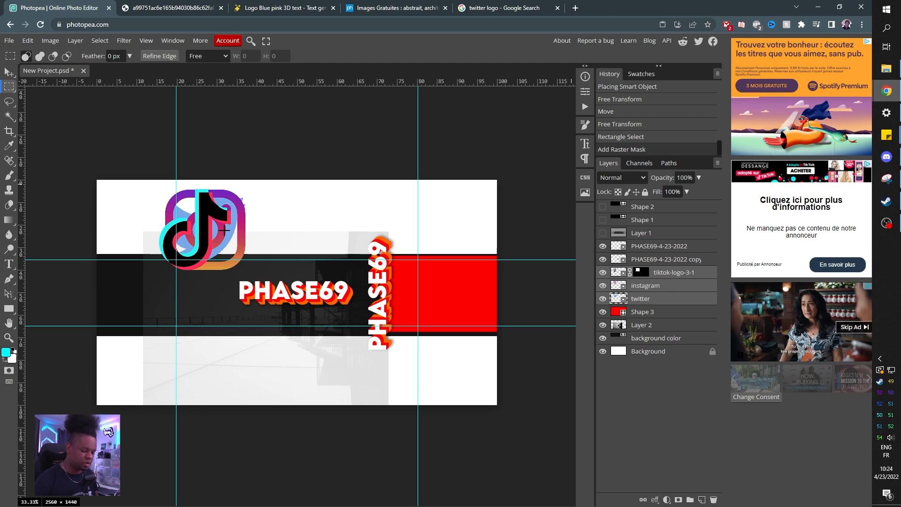
{"action": "key", "text": "ctrl+t"}
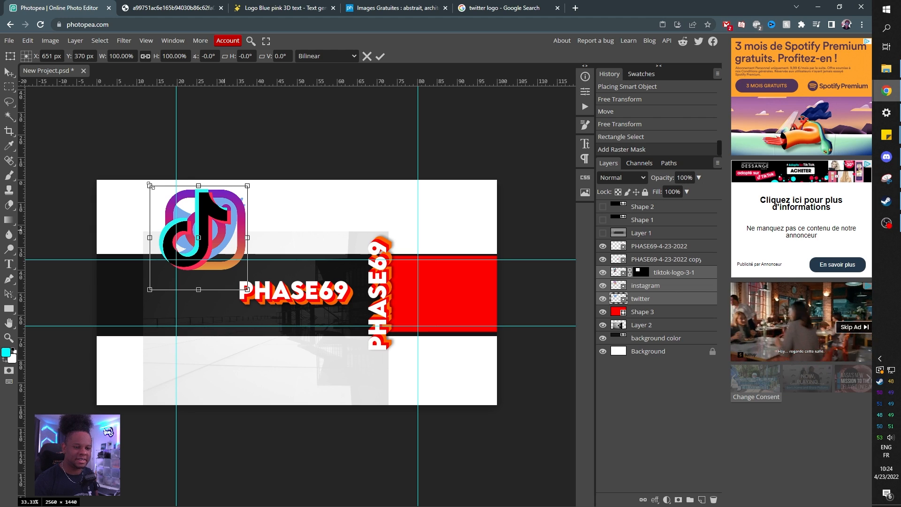
{"action": "left_click_drag", "start_coordinate": [150, 185], "coordinate": [231, 272]}
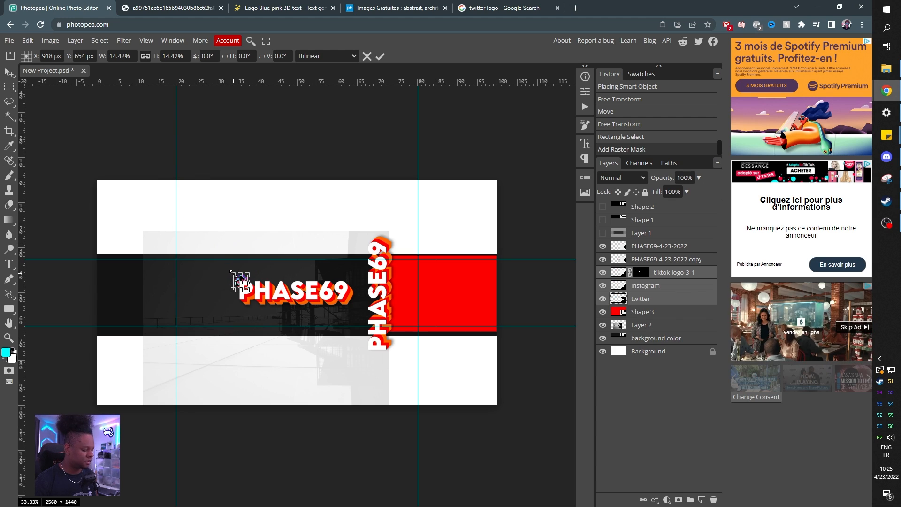
{"action": "scroll", "coordinate": [231, 273], "scroll_direction": "up", "scroll_amount": 10}
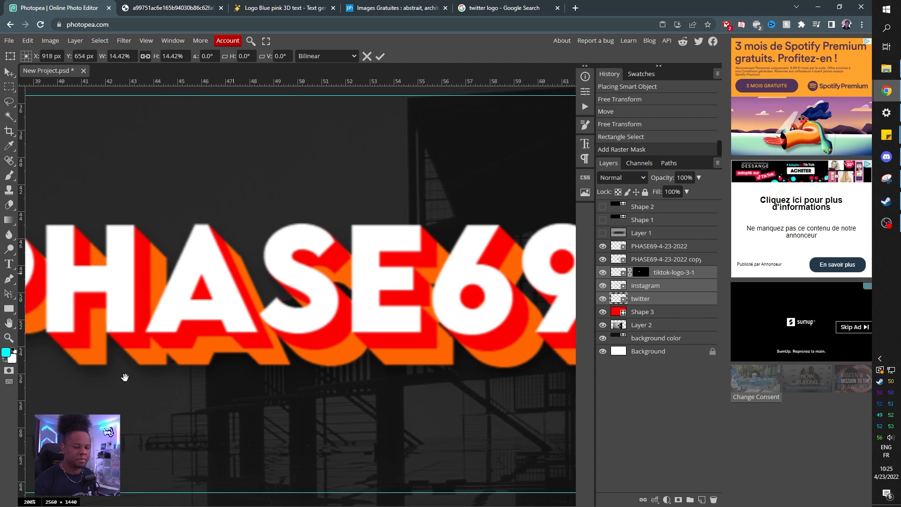
{"action": "left_click_drag", "start_coordinate": [125, 377], "coordinate": [280, 298]}
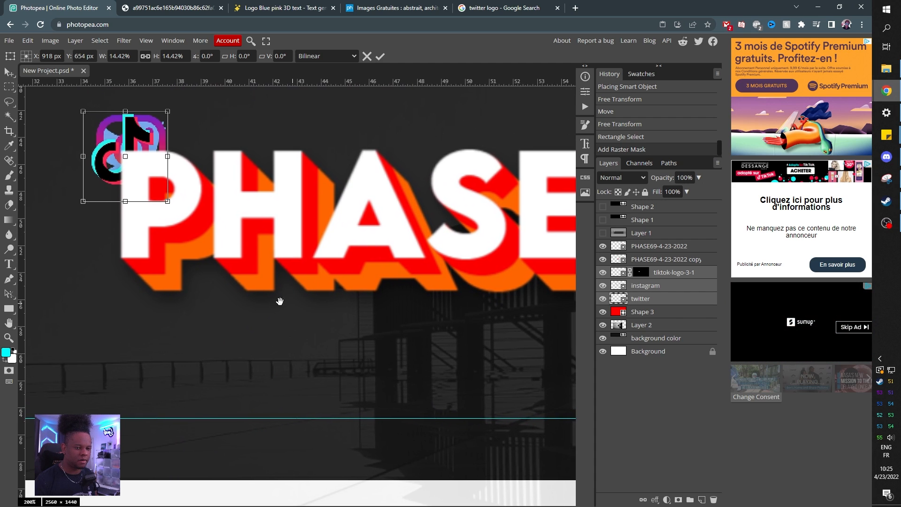
{"action": "left_click_drag", "start_coordinate": [110, 200], "coordinate": [168, 386]}
{"action": "key", "text": "Return"}
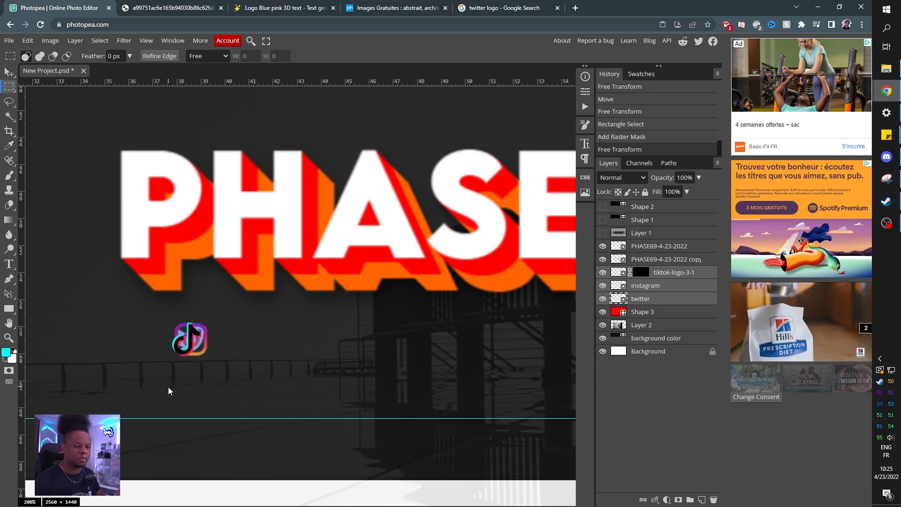
Spread the stacked social icons into a row below PHASE69, moving TikTok under the A and Instagram under the E
{"action": "left_click", "coordinate": [627, 302]}
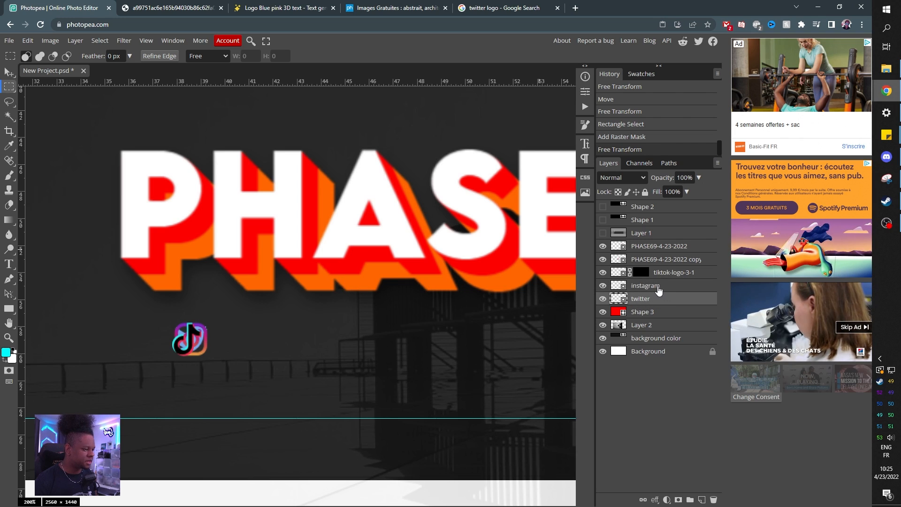
{"action": "left_click", "coordinate": [655, 287]}
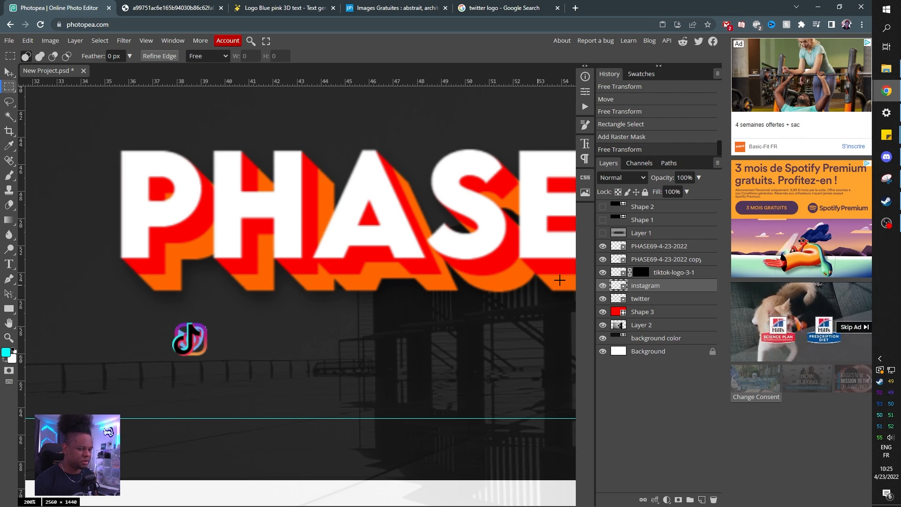
{"action": "left_click", "coordinate": [672, 277]}
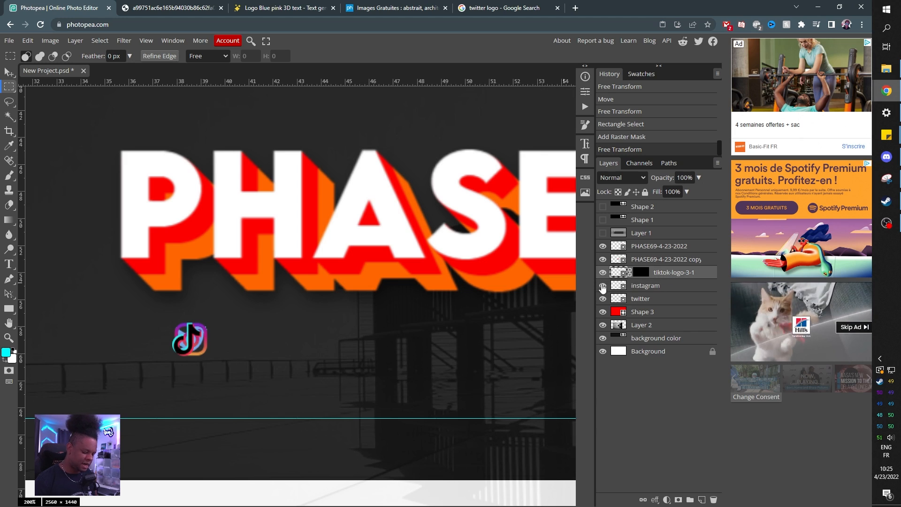
{"action": "key", "text": "v"}
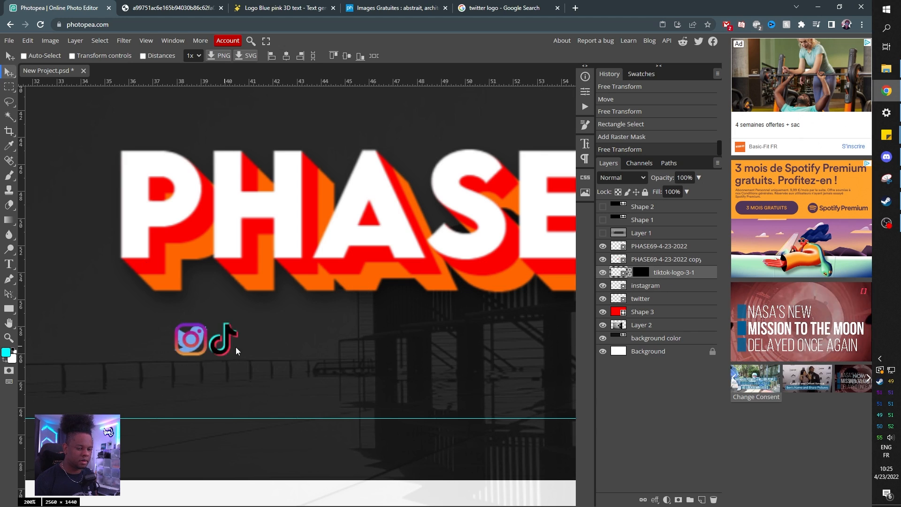
{"action": "left_click_drag", "start_coordinate": [236, 348], "coordinate": [302, 308]}
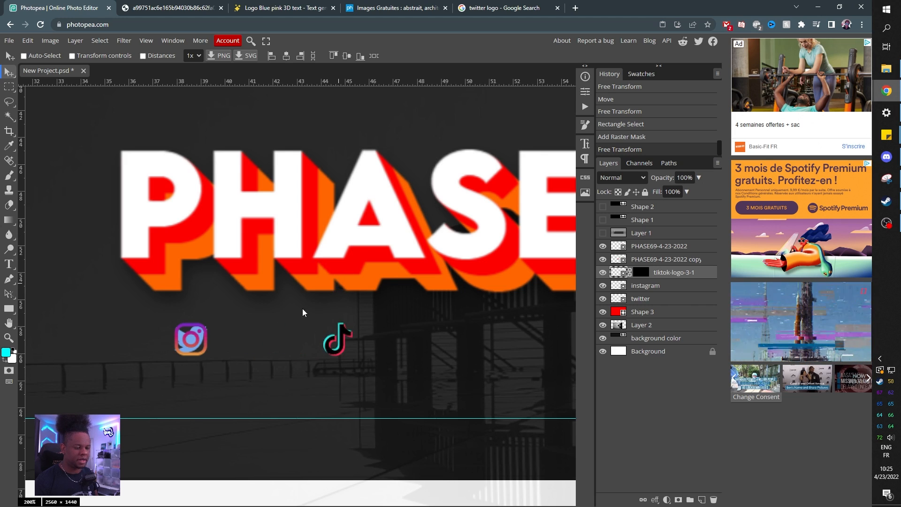
{"action": "left_click_drag", "start_coordinate": [346, 340], "coordinate": [380, 345]}
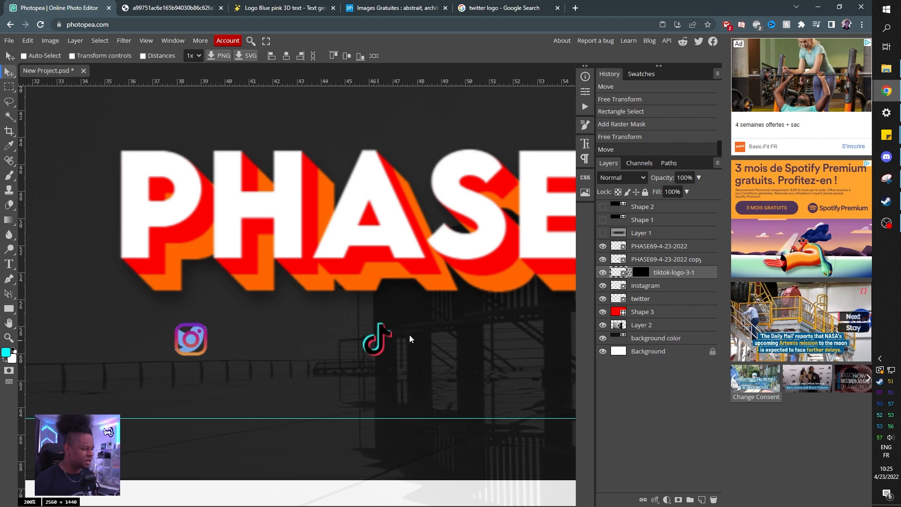
{"action": "left_click", "coordinate": [654, 290]}
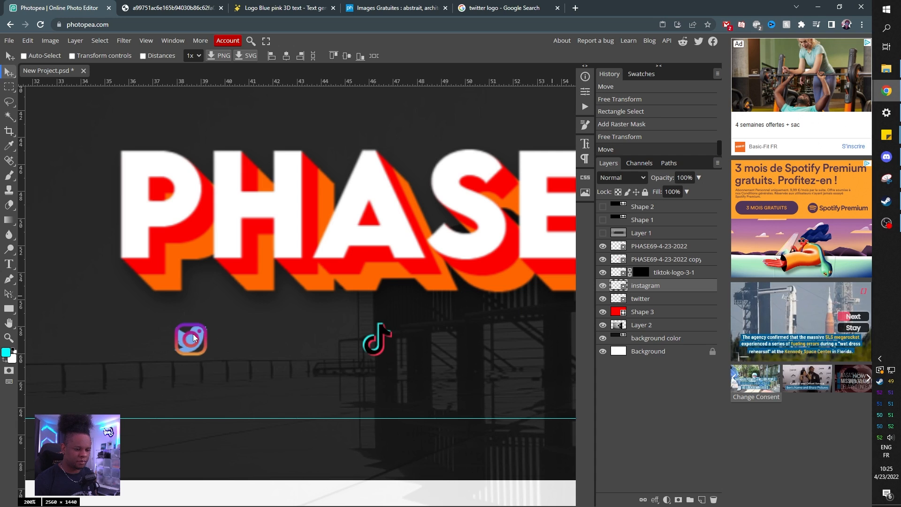
{"action": "left_click_drag", "start_coordinate": [194, 338], "coordinate": [560, 323]}
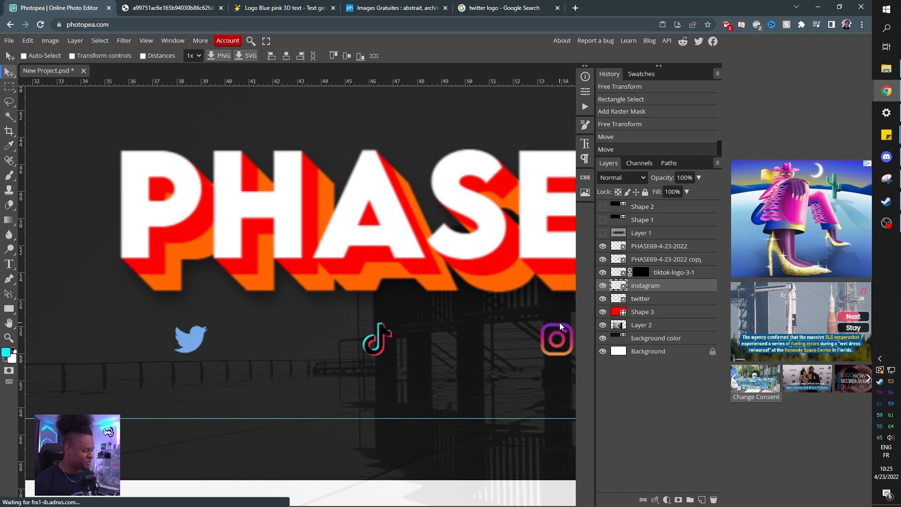
Select the Twitter, TikTok and Instagram icon layers and shift them together slightly to the right
{"action": "key", "text": "ctrl+1"}
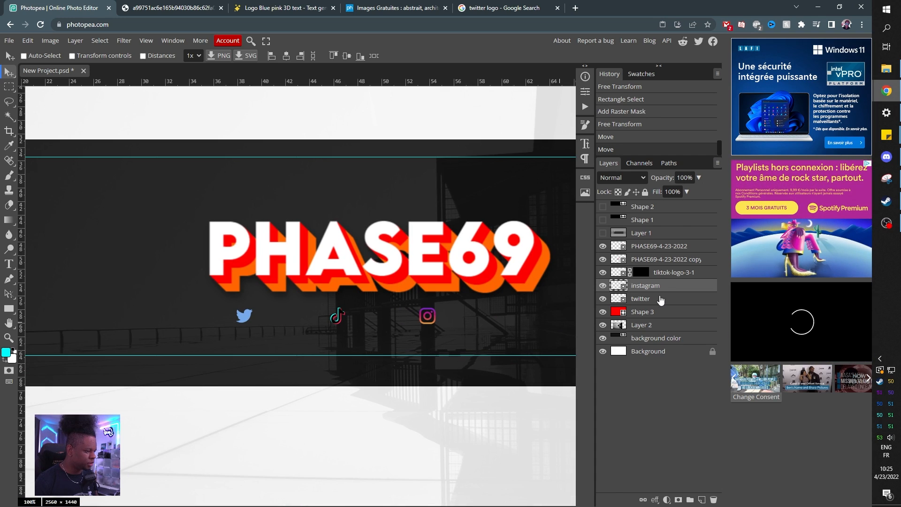
{"action": "left_click", "coordinate": [660, 298], "text": "ctrl"}
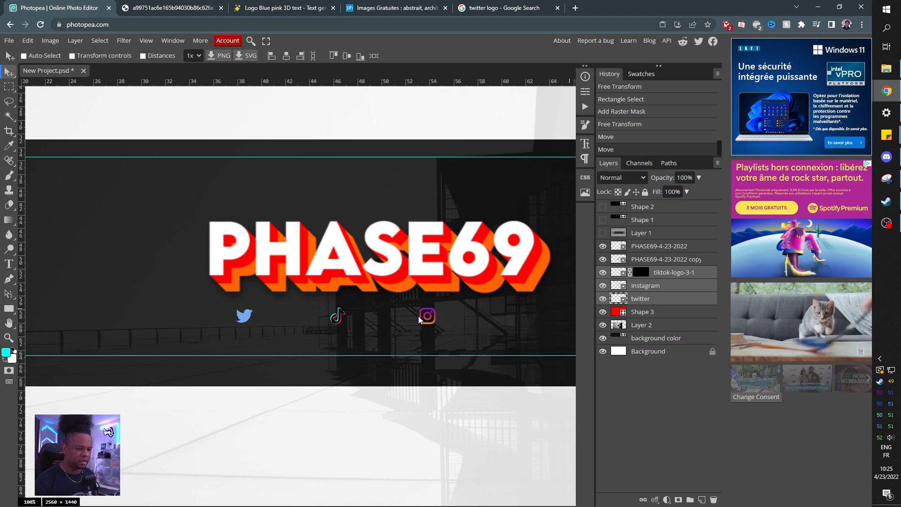
{"action": "left_click_drag", "start_coordinate": [419, 318], "coordinate": [442, 314]}
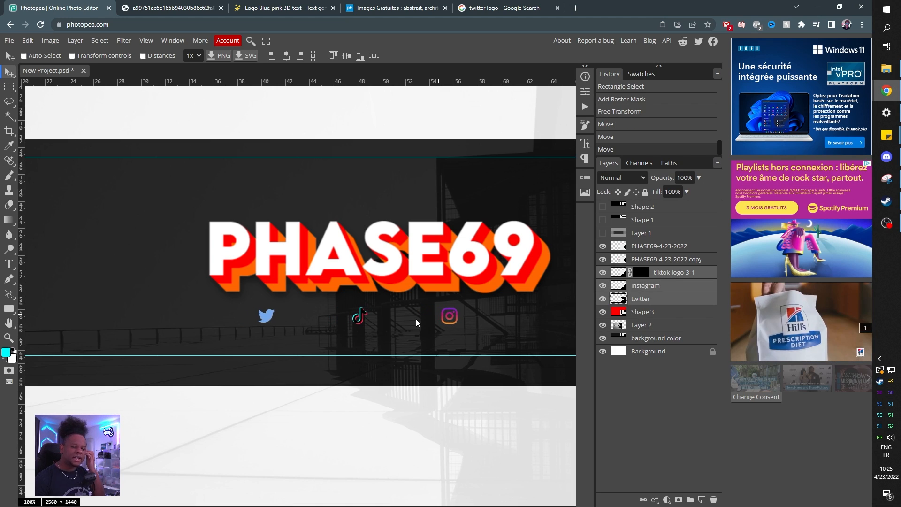
{"action": "left_click", "coordinate": [10, 266]}
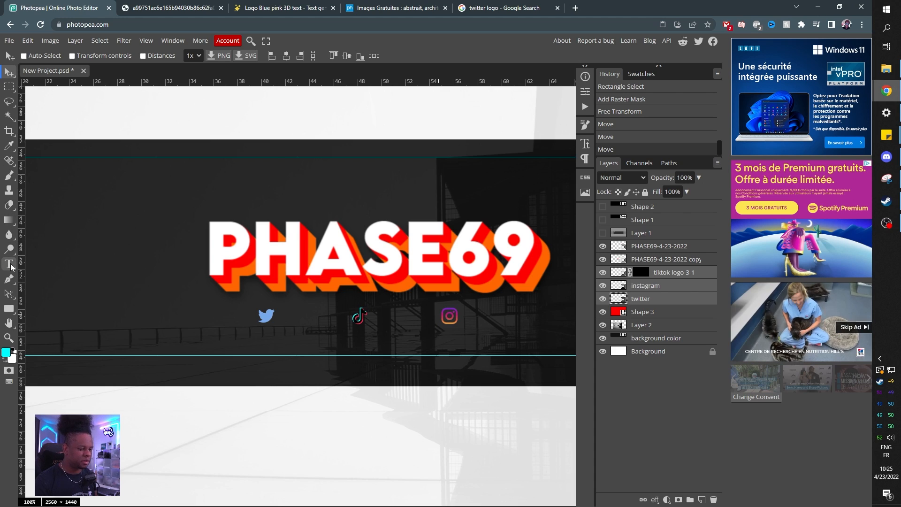
{"action": "left_click", "coordinate": [278, 320]}
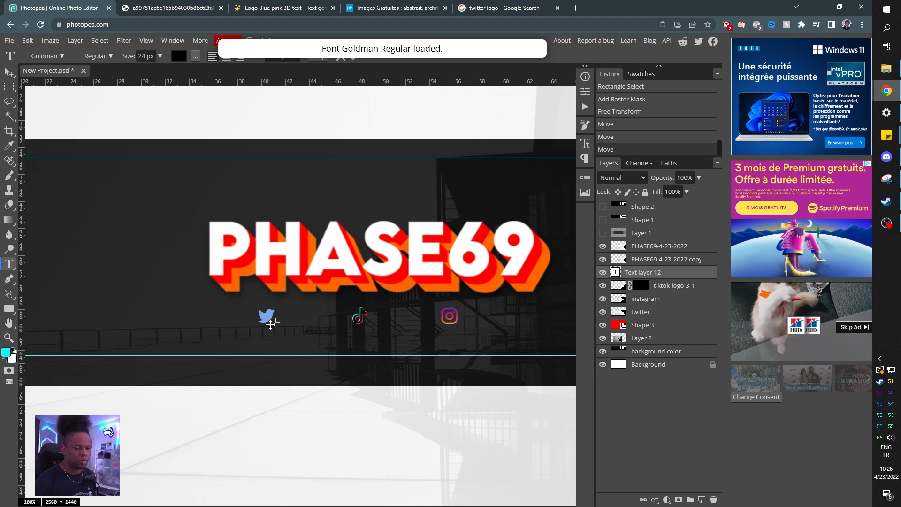
{"action": "type", "text": "@phase69"}
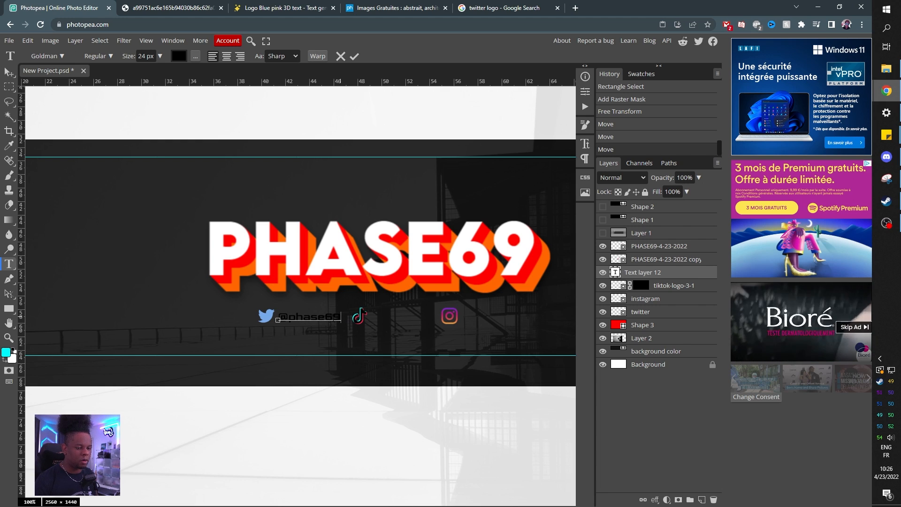
{"action": "left_click_drag", "start_coordinate": [341, 318], "coordinate": [277, 319]}
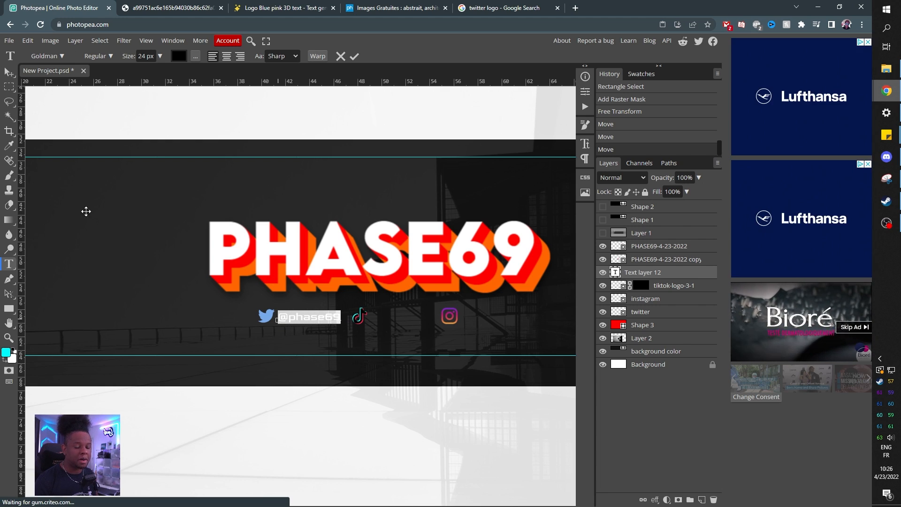
{"action": "left_click", "coordinate": [180, 58]}
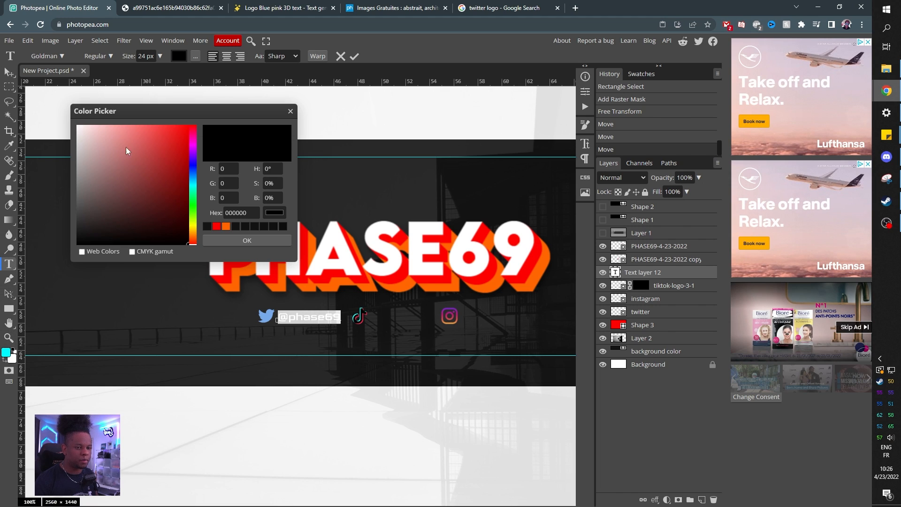
{"action": "left_click_drag", "start_coordinate": [126, 150], "coordinate": [70, 119]}
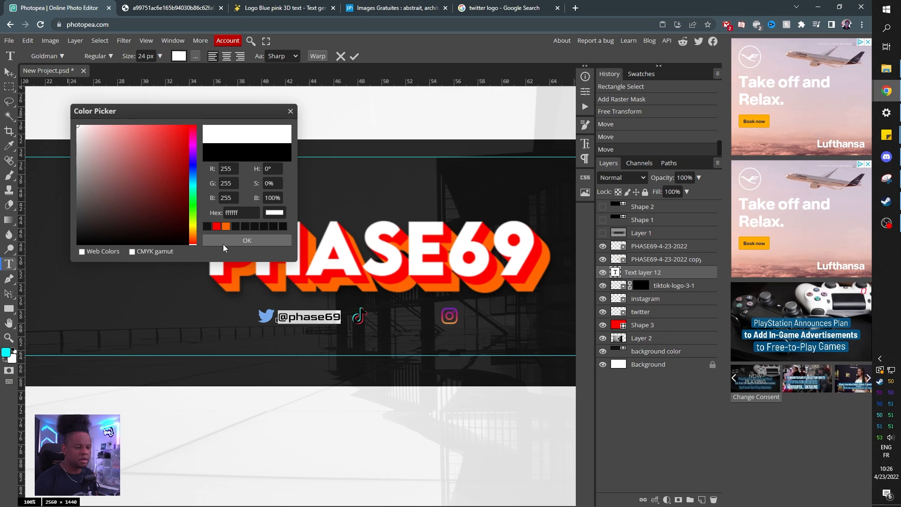
{"action": "left_click", "coordinate": [221, 242]}
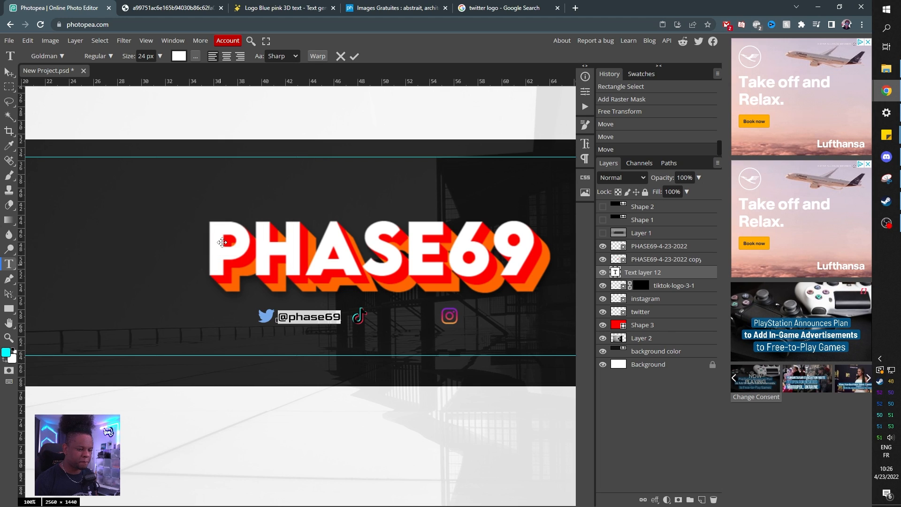
{"action": "left_click", "coordinate": [670, 286]}
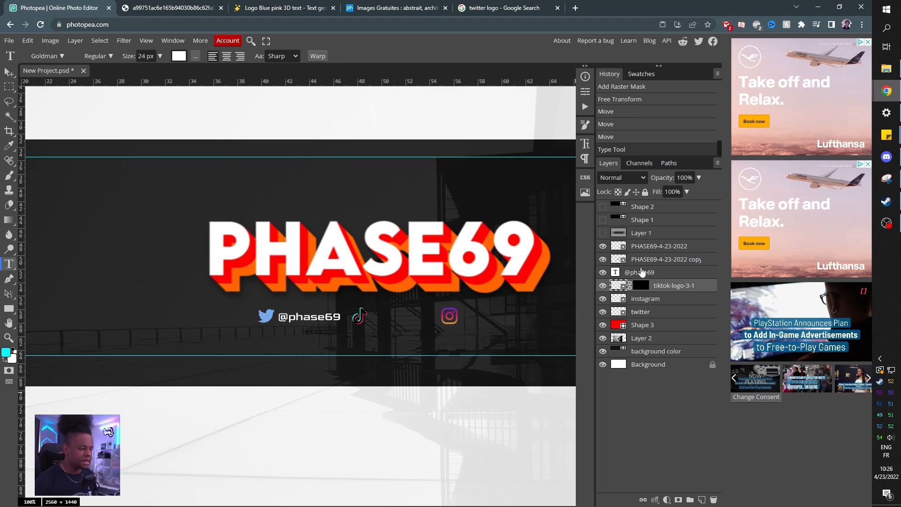
{"action": "left_click", "coordinate": [640, 274]}
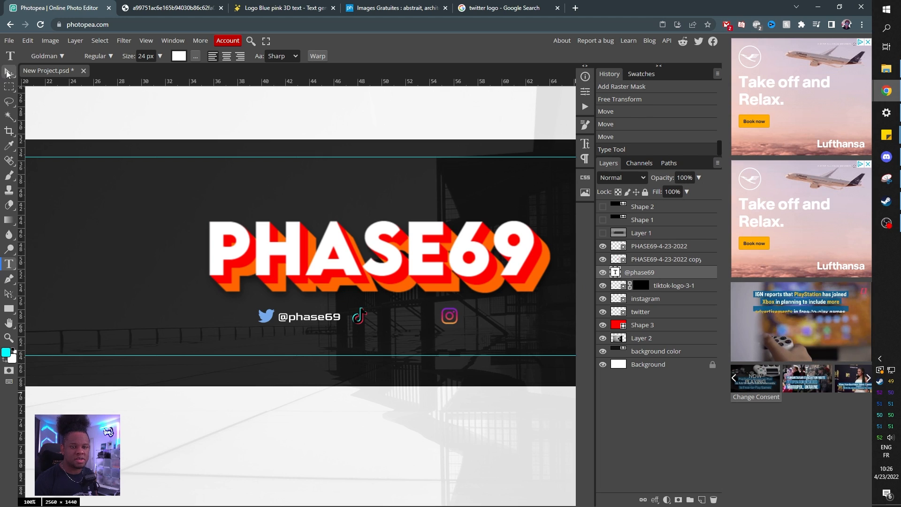
{"action": "left_click", "coordinate": [9, 72]}
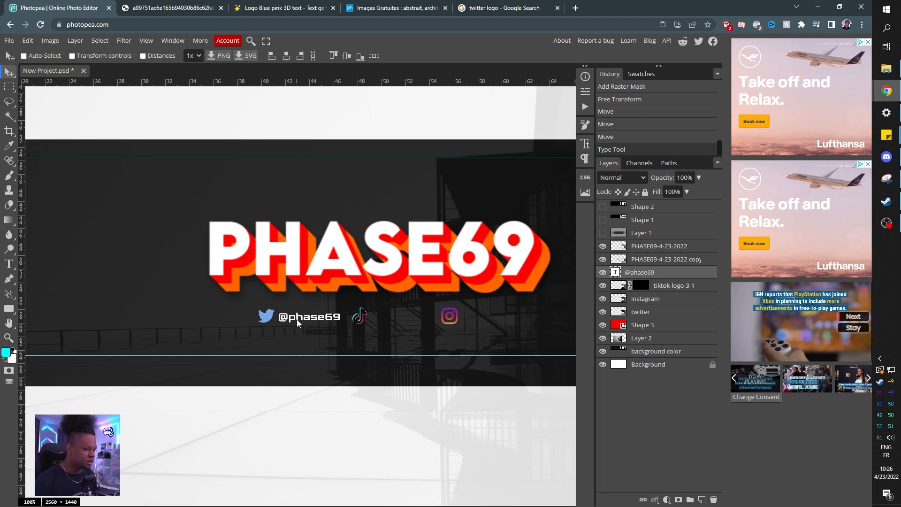
{"action": "left_click_drag", "start_coordinate": [296, 319], "coordinate": [389, 324]}
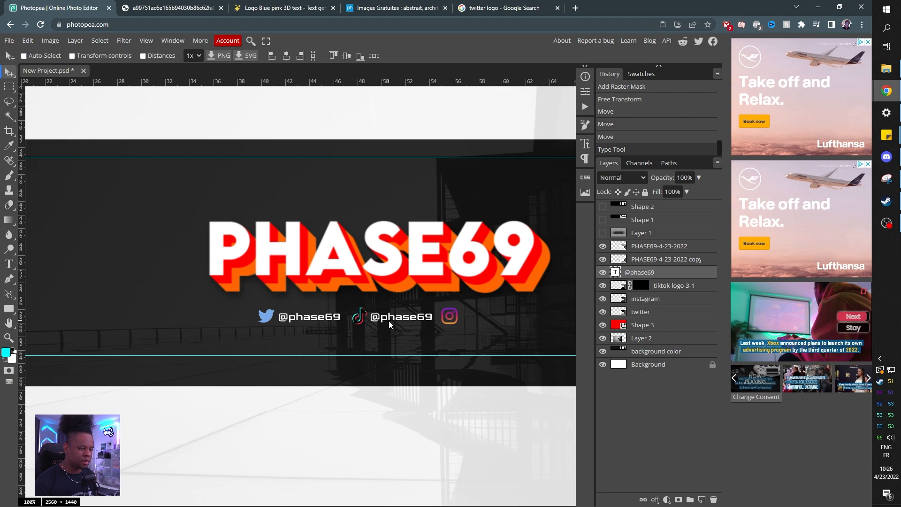
{"action": "left_click_drag", "start_coordinate": [389, 321], "coordinate": [474, 323]}
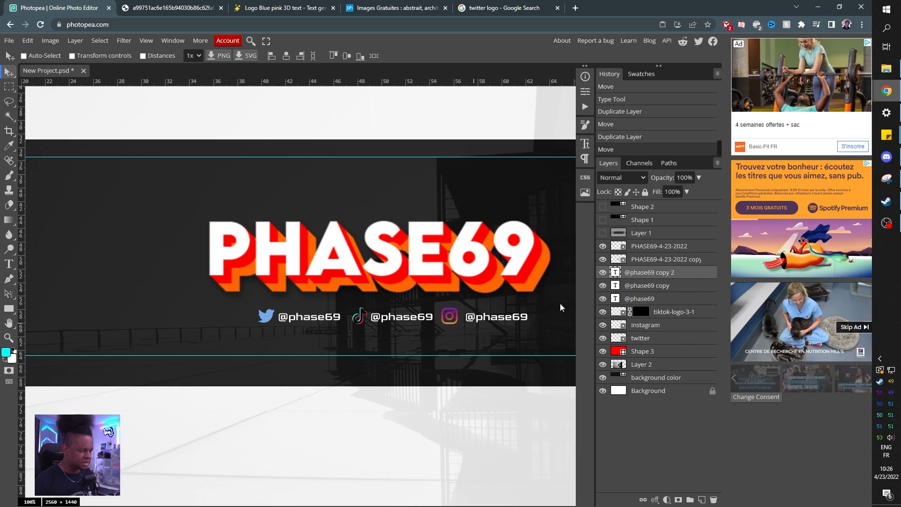
{"action": "left_click", "coordinate": [646, 329]}
{"action": "left_click", "coordinate": [333, 309]}
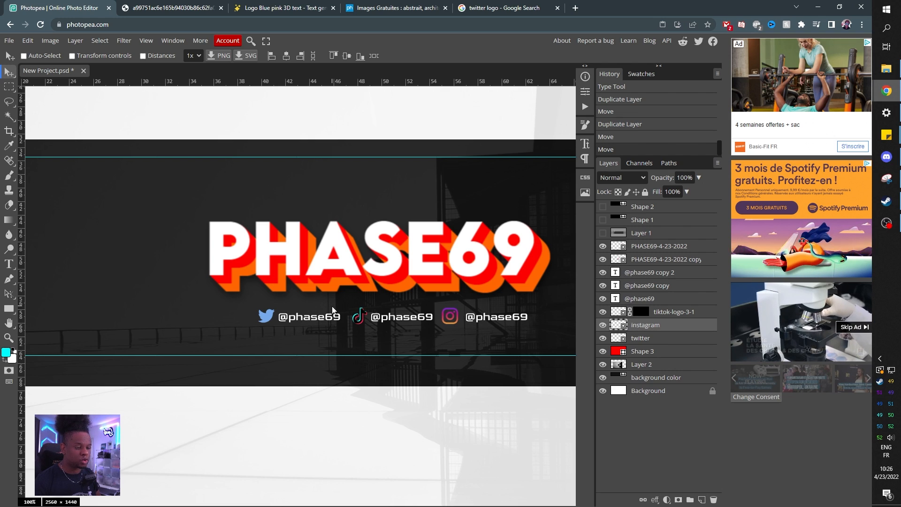
{"action": "key", "text": "Right"}
{"action": "key", "text": "Right"}
{"action": "key", "text": "Right"}
{"action": "key", "text": "Right"}
{"action": "key", "text": "Right"}
{"action": "key", "text": "Right"}
{"action": "key", "text": "Right"}
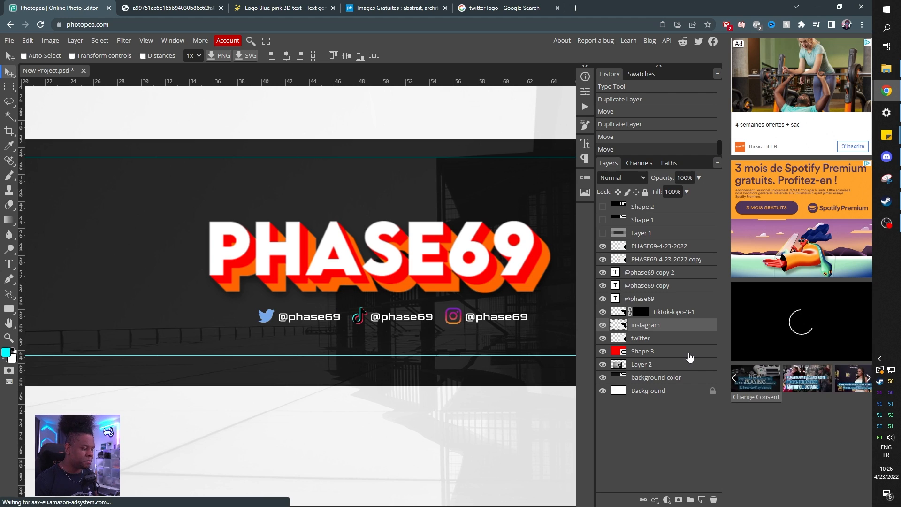
{"action": "left_click", "coordinate": [656, 341]}
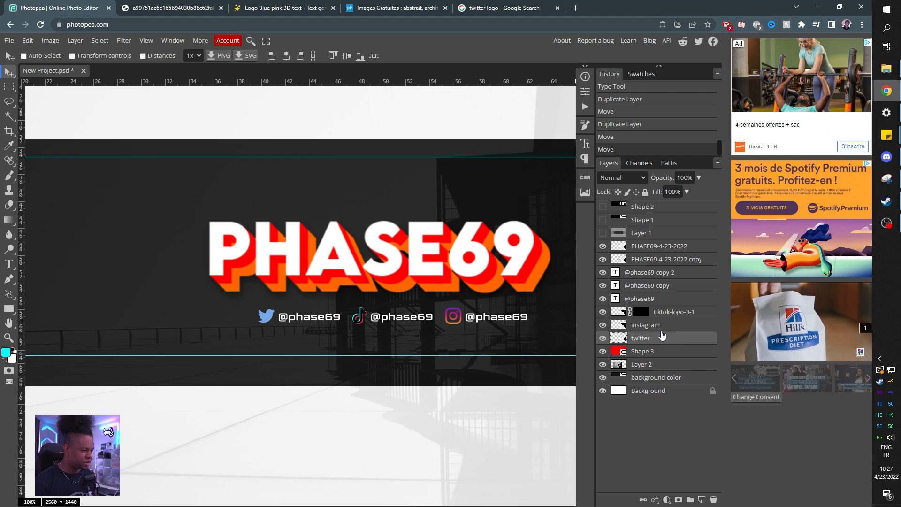
{"action": "left_click", "coordinate": [648, 274], "text": "shift"}
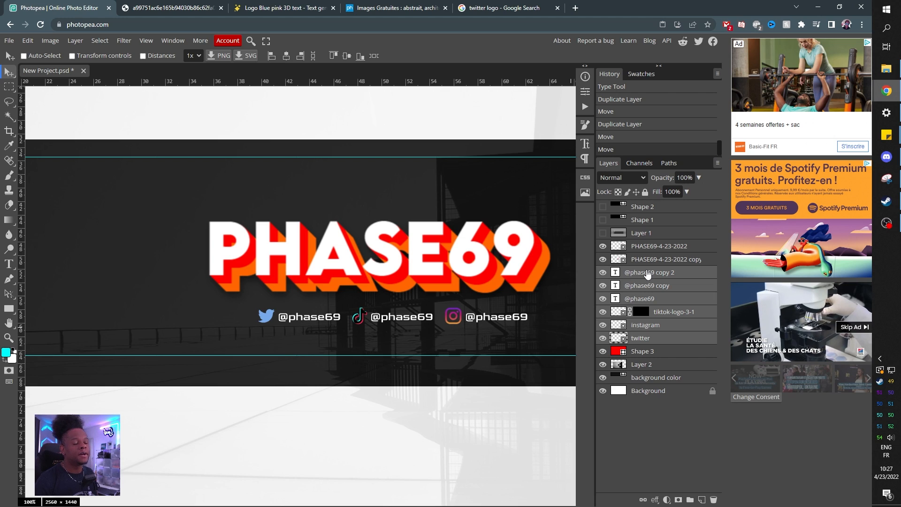
{"action": "key", "text": "ctrl+g"}
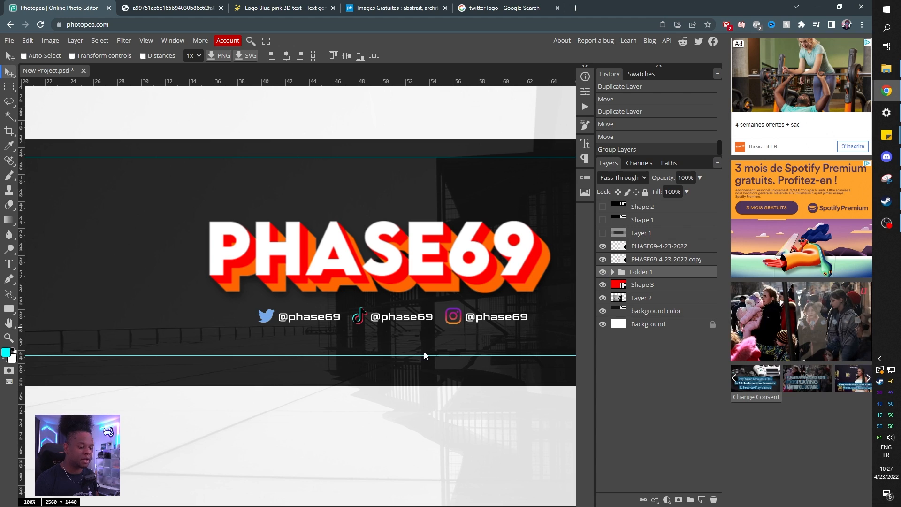
{"action": "left_click_drag", "start_coordinate": [416, 321], "coordinate": [400, 322]}
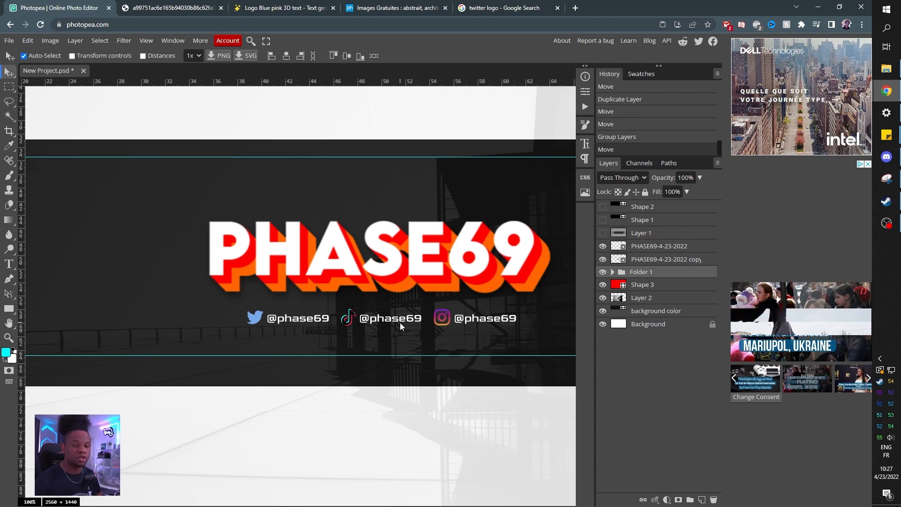
Show the black Shape 2 and Shape 1 layers to preview the banner cropped to the area between the horizontal guides
{"action": "key", "text": "ctrl+minus"}
{"action": "key", "text": "ctrl+minus"}
{"action": "key", "text": "ctrl+minus"}
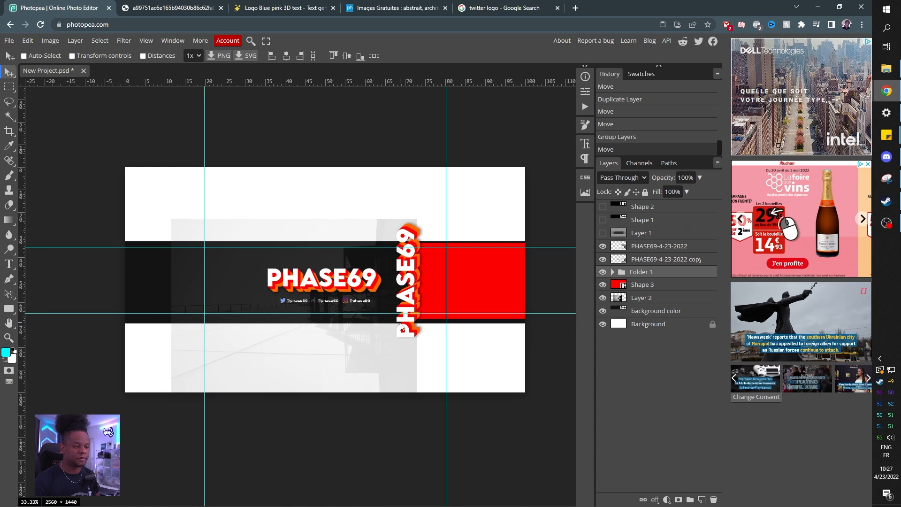
{"action": "key", "text": "ctrl+plus"}
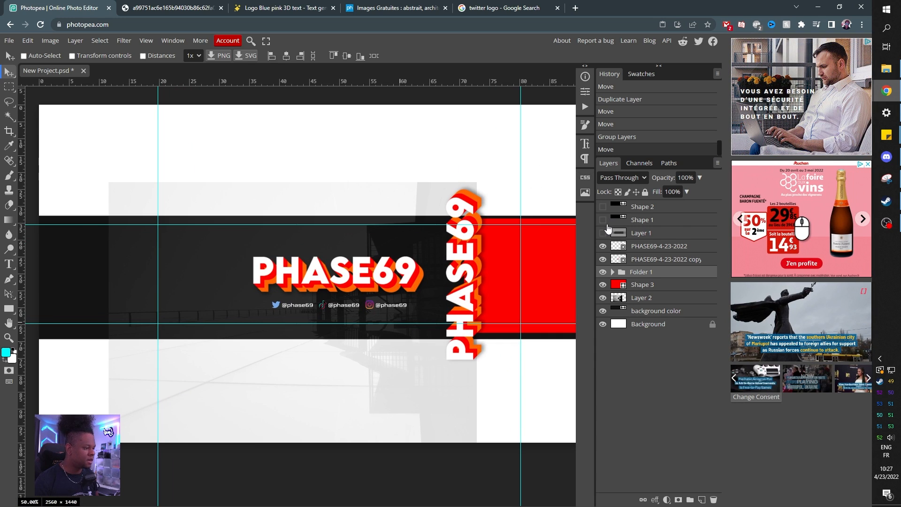
{"action": "left_click", "coordinate": [602, 207]}
{"action": "left_click", "coordinate": [602, 219]}
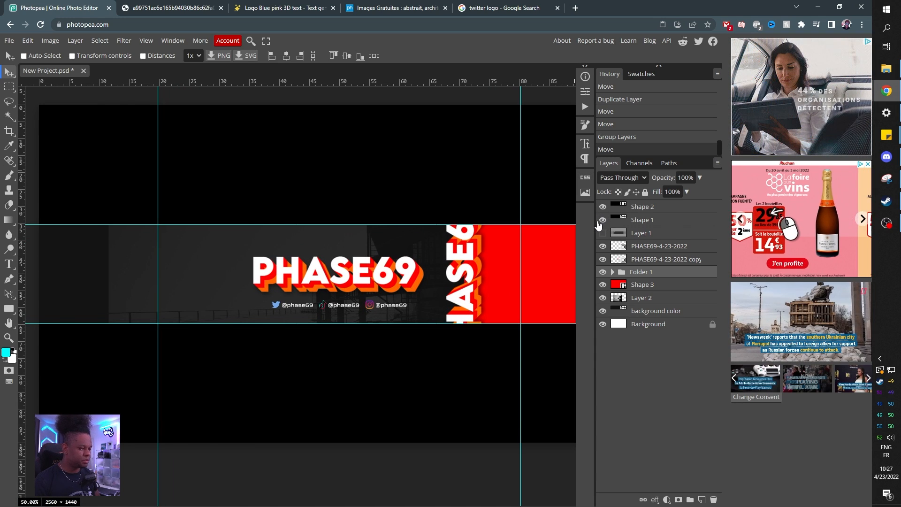
{"action": "key", "text": "ctrl+minus"}
{"action": "key", "text": "ctrl+minus"}
{"action": "key", "text": "ctrl+plus"}
{"action": "key", "text": "ctrl+plus"}
{"action": "key", "text": "ctrl+plus"}
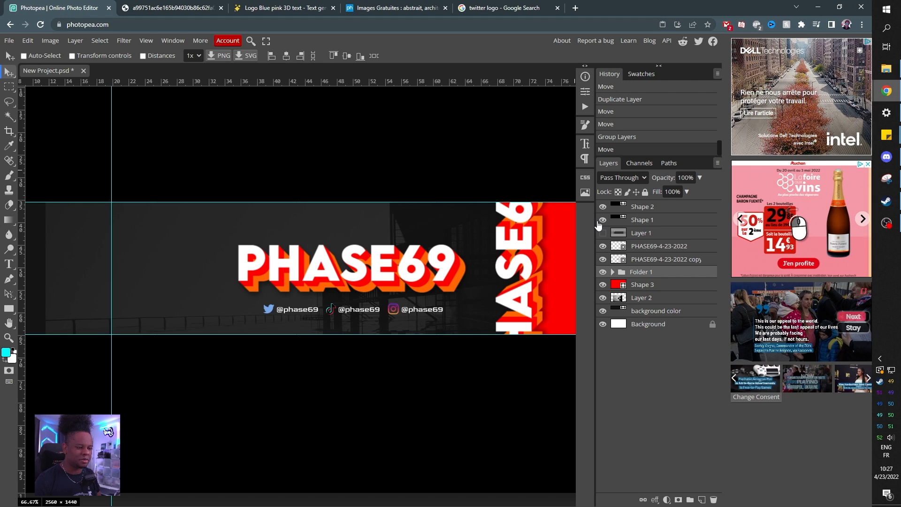
{"action": "key", "text": "ctrl+minus"}
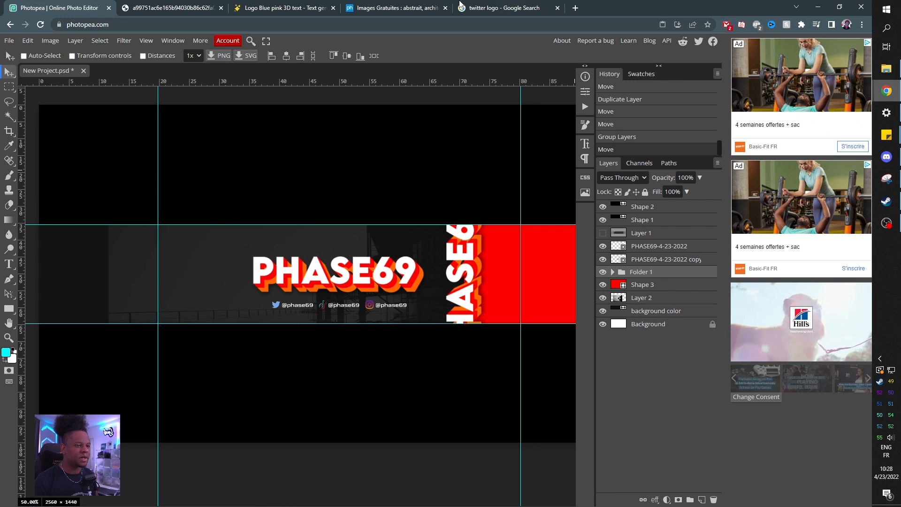
Copy the photo of the soldier in sunglasses from the pxhere page and paste it into the Photopea banner above Layer 2
{"action": "left_click", "coordinate": [388, 6]}
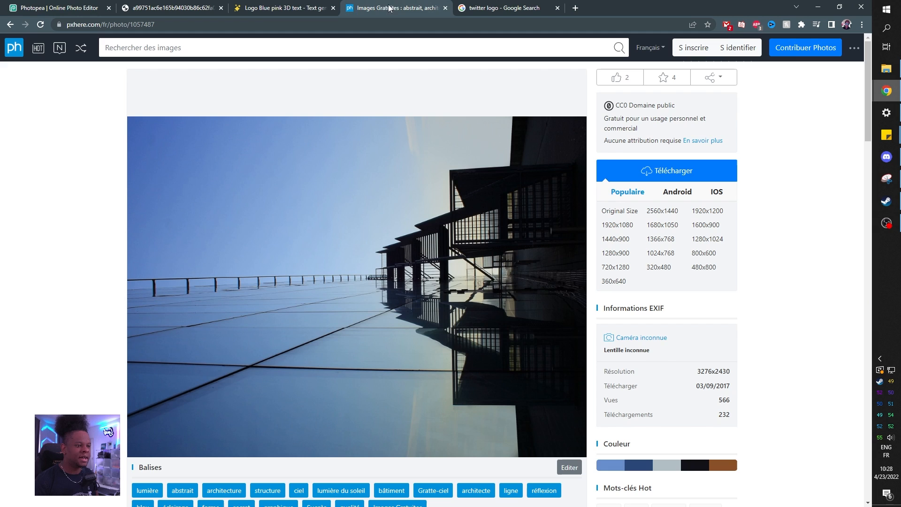
{"action": "left_click", "coordinate": [198, 45]}
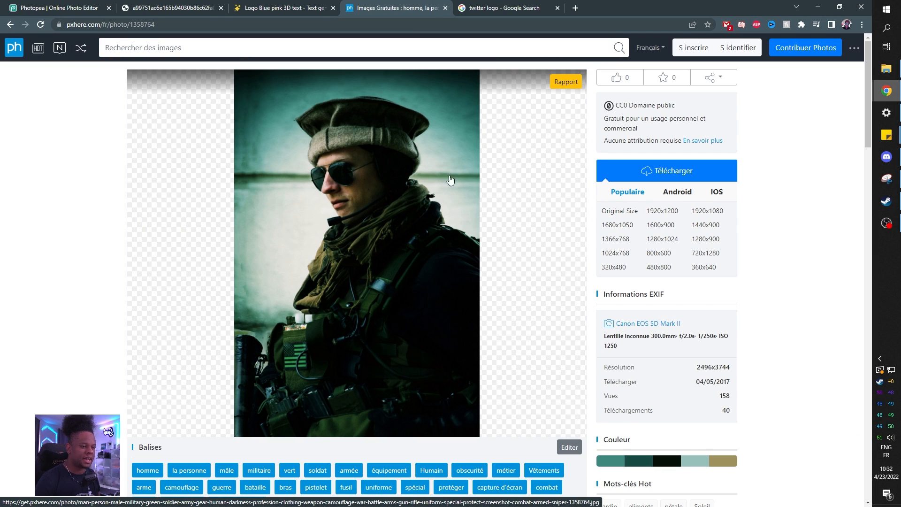
{"action": "right_click", "coordinate": [365, 195]}
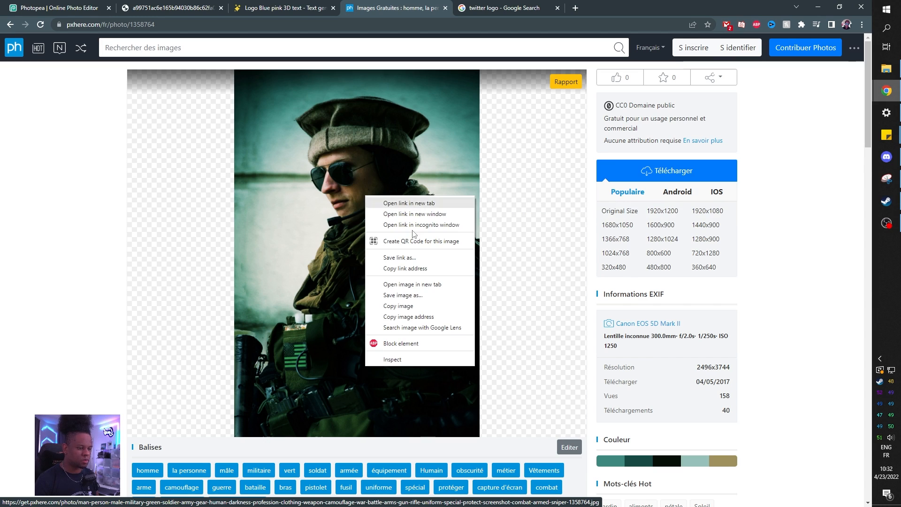
{"action": "left_click", "coordinate": [404, 306]}
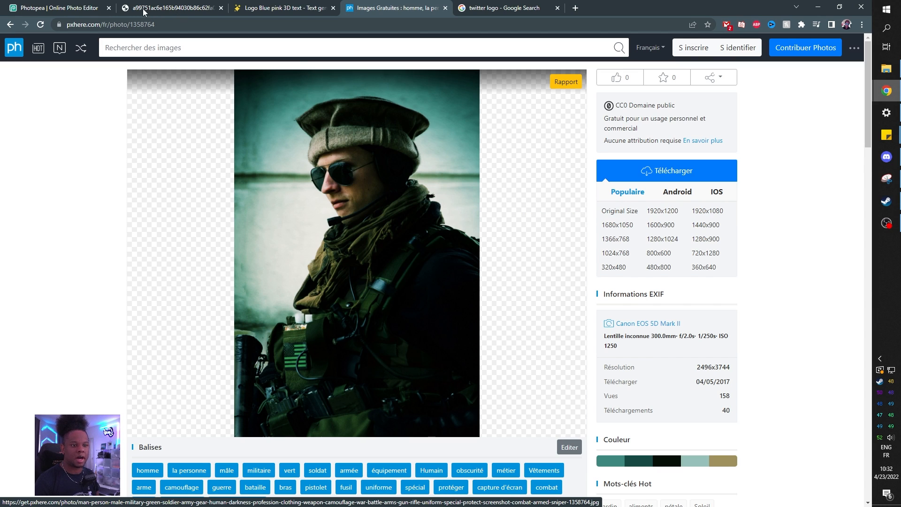
{"action": "key", "text": "ctrl+1"}
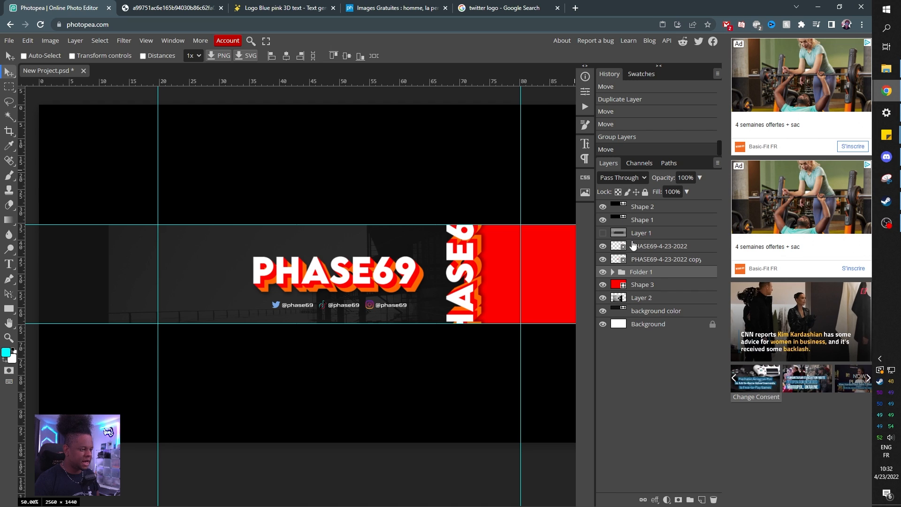
{"action": "left_click", "coordinate": [643, 301]}
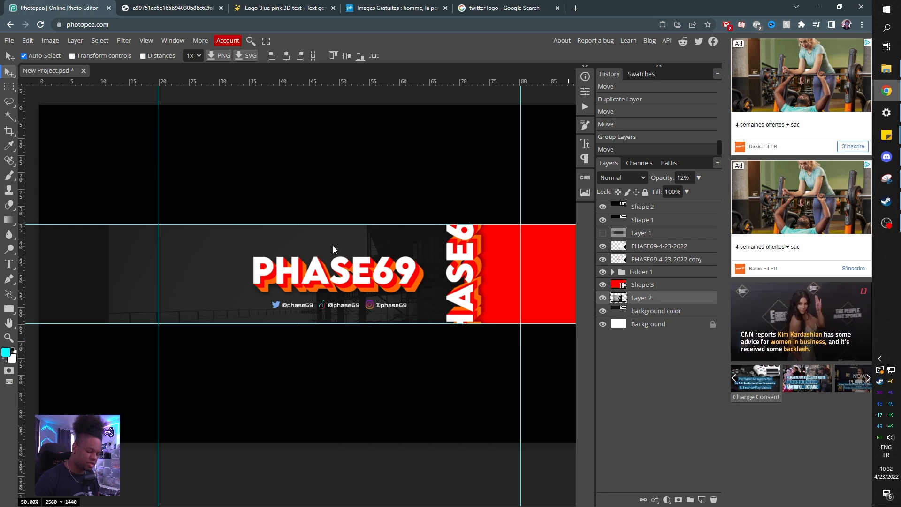
{"action": "key", "text": "ctrl+v"}
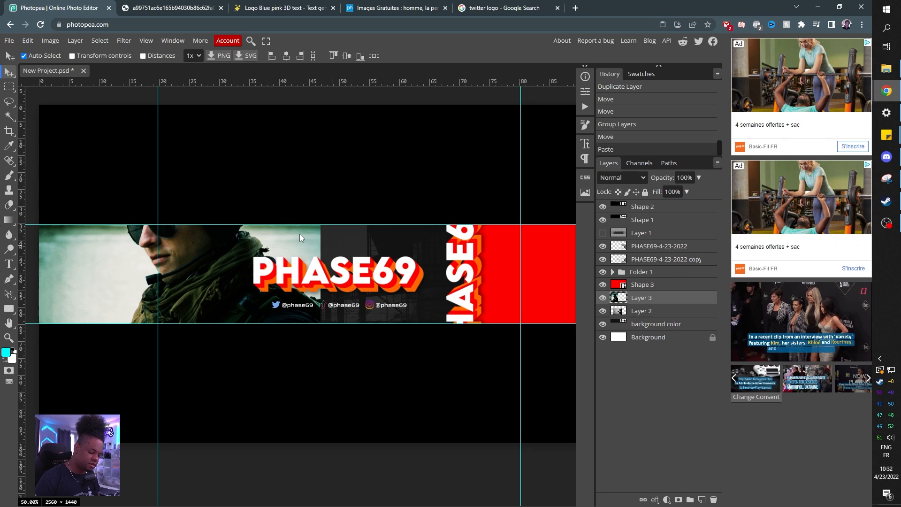
Flip the pasted soldier photo horizontally and move it down so the face sits between the horizontal guides
{"action": "key", "text": "ctrl+t"}
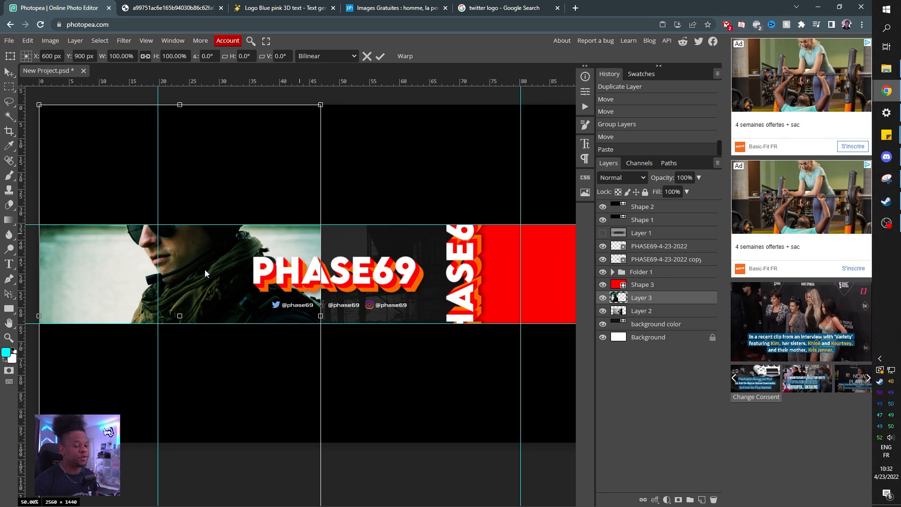
{"action": "right_click", "coordinate": [204, 269]}
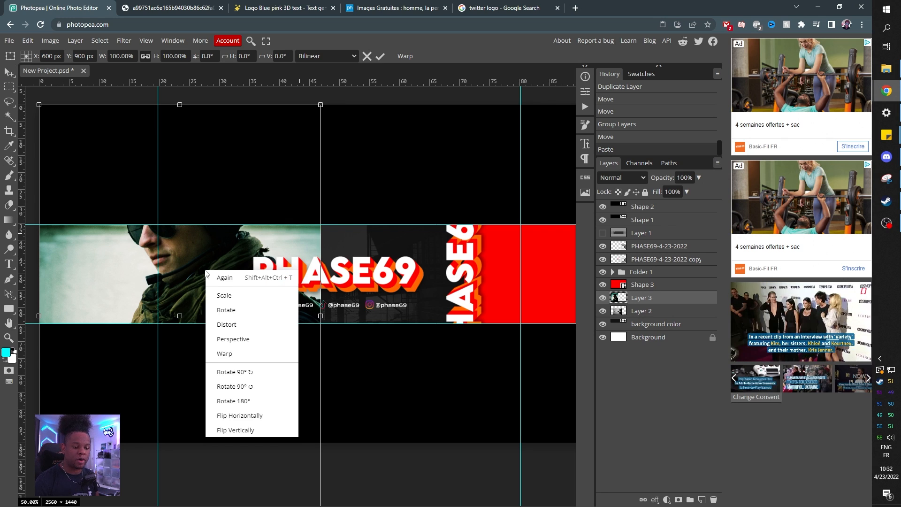
{"action": "left_click", "coordinate": [240, 416]}
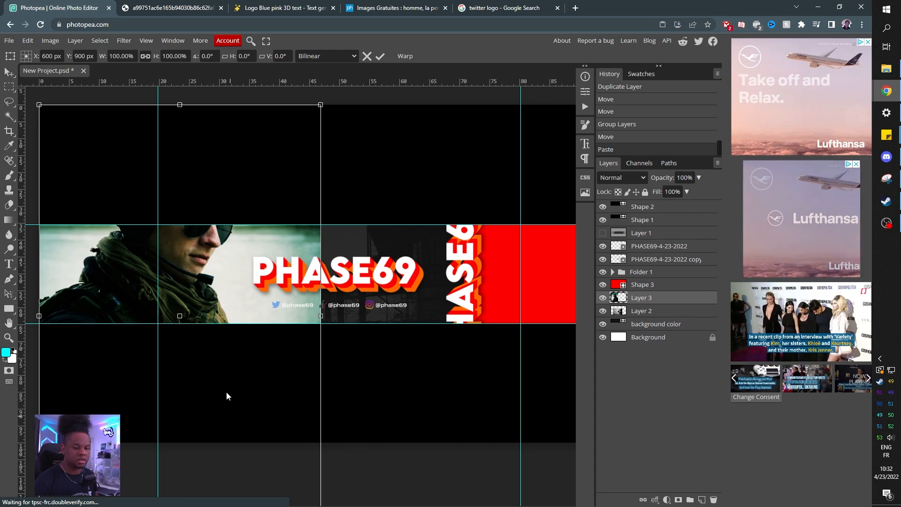
{"action": "left_click_drag", "start_coordinate": [166, 256], "coordinate": [172, 289]}
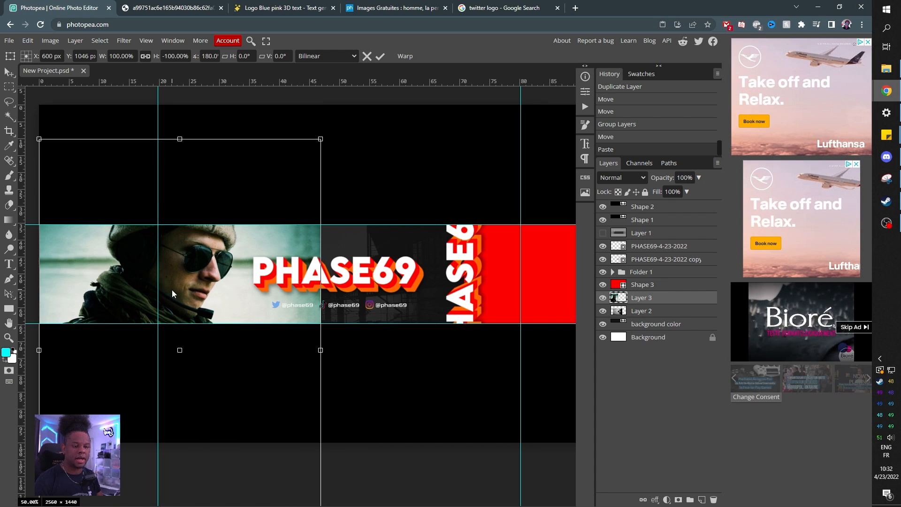
{"action": "key", "text": "Return"}
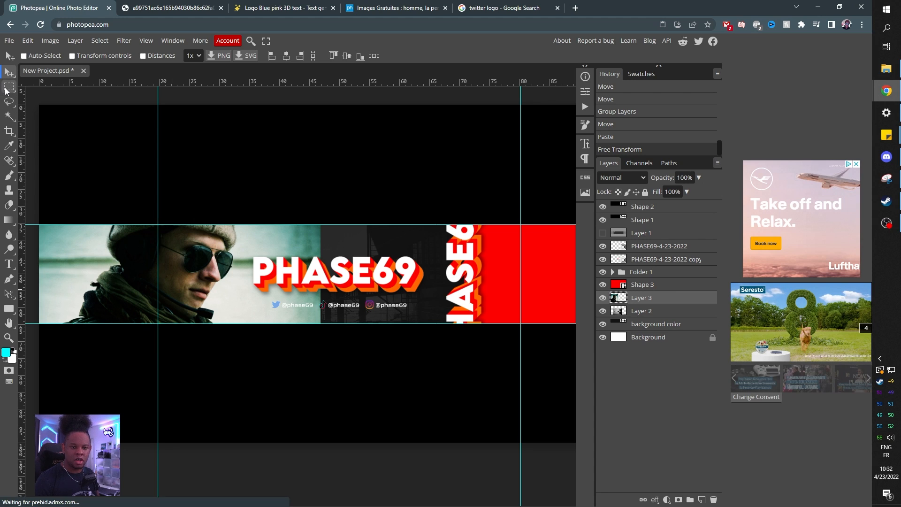
Try to select the soldier's cap and face with Quick Selection, clearing the selection after each attempt
{"action": "left_click", "coordinate": [10, 117]}
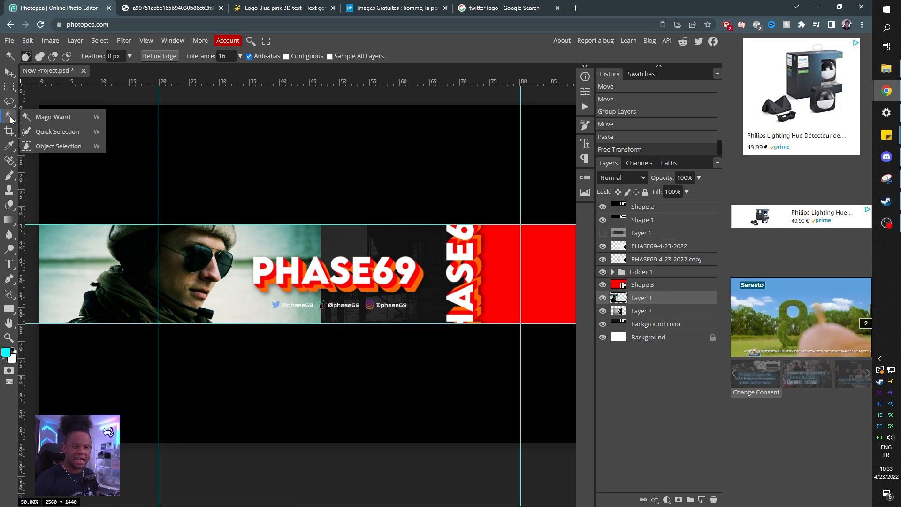
{"action": "left_click", "coordinate": [57, 132]}
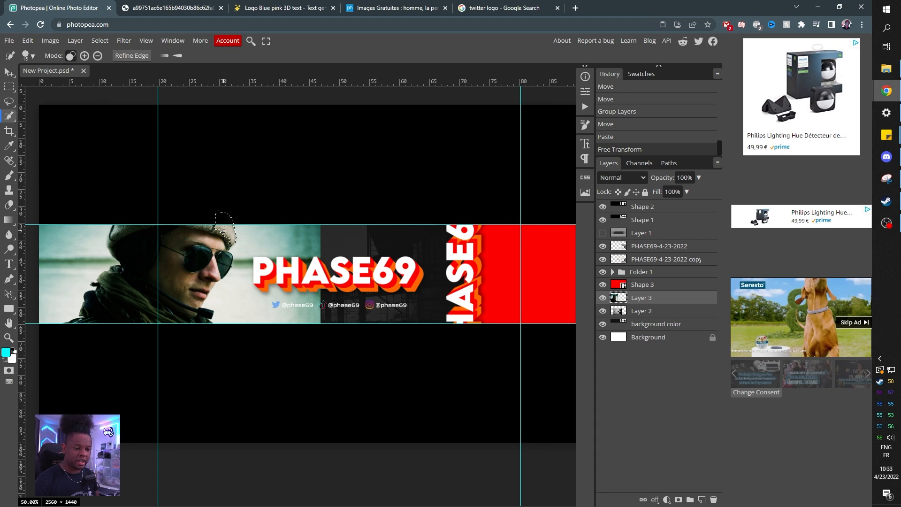
{"action": "left_click", "coordinate": [221, 233]}
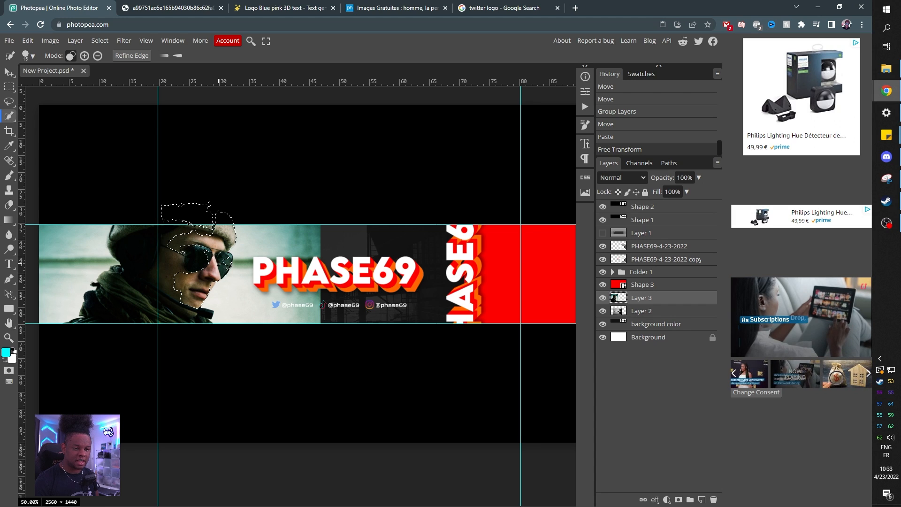
{"action": "left_click", "coordinate": [218, 264]}
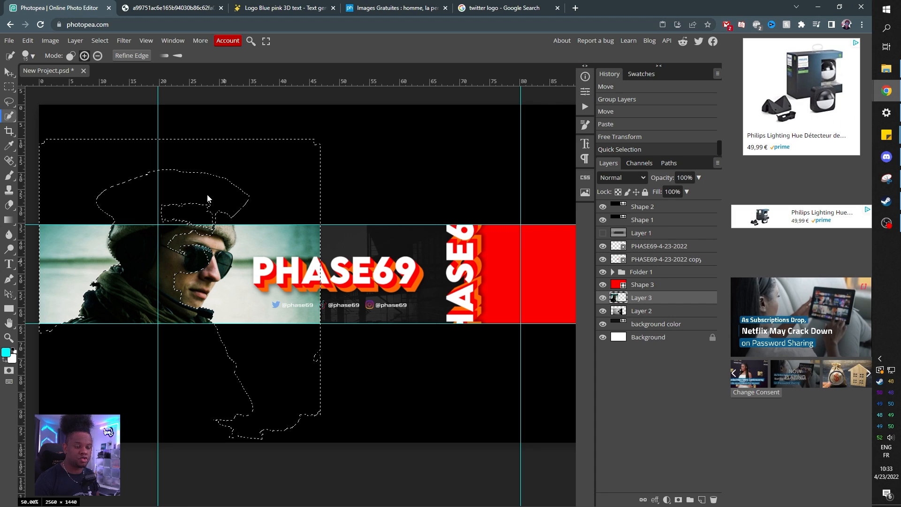
{"action": "key", "text": "ctrl+d"}
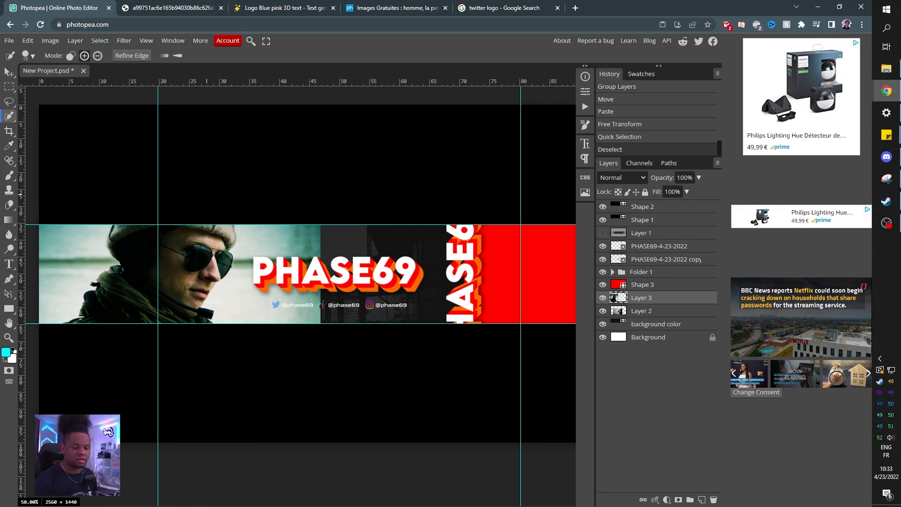
{"action": "left_click_drag", "start_coordinate": [190, 304], "coordinate": [215, 265]}
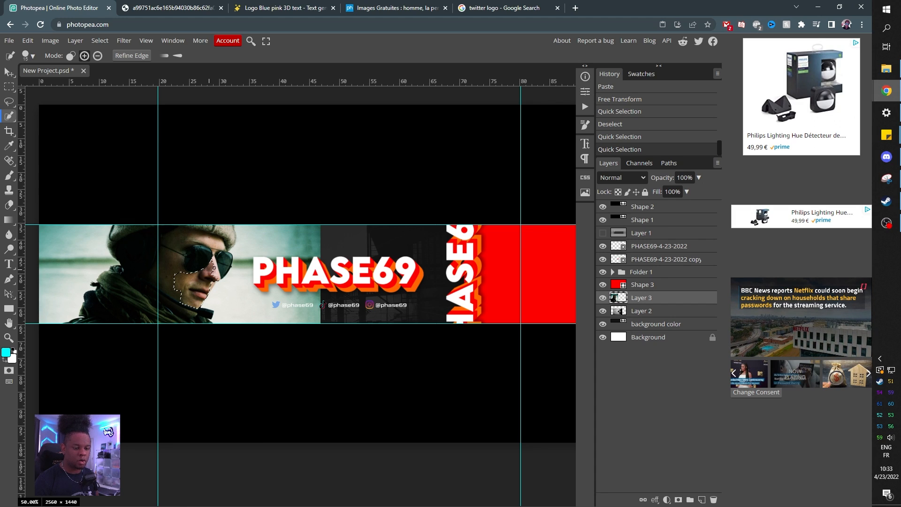
{"action": "left_click", "coordinate": [214, 267]}
{"action": "left_click", "coordinate": [221, 264]}
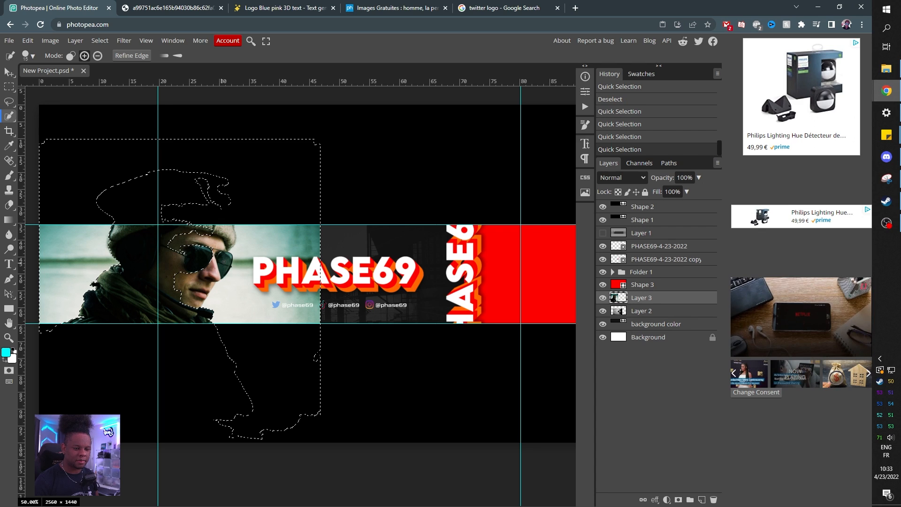
{"action": "key", "text": "ctrl+d"}
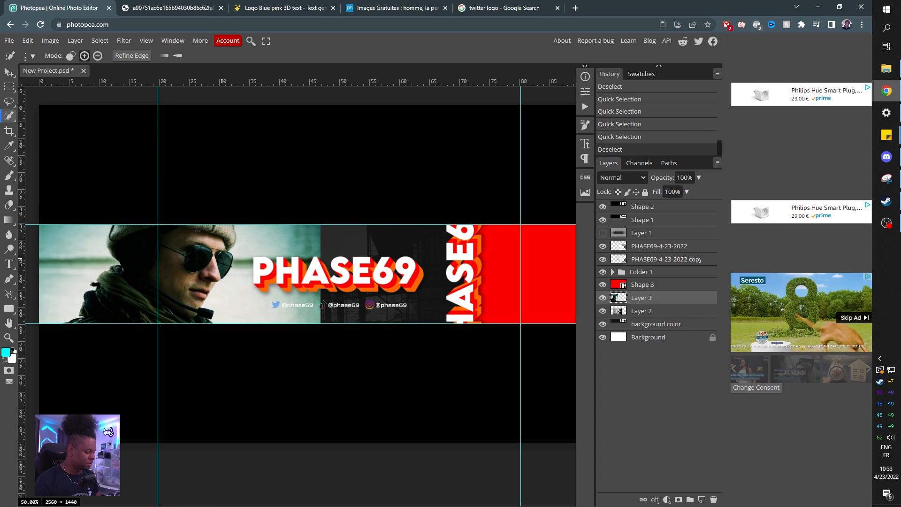
Trace the front edge of the soldier's cap with the Pen tool in Path mode, from just above the upper guide down to the sunglasses
{"action": "key", "text": "ctrl+plus"}
{"action": "key", "text": "ctrl+plus"}
{"action": "key", "text": "ctrl+plus"}
{"action": "left_click_drag", "start_coordinate": [198, 230], "coordinate": [430, 261]}
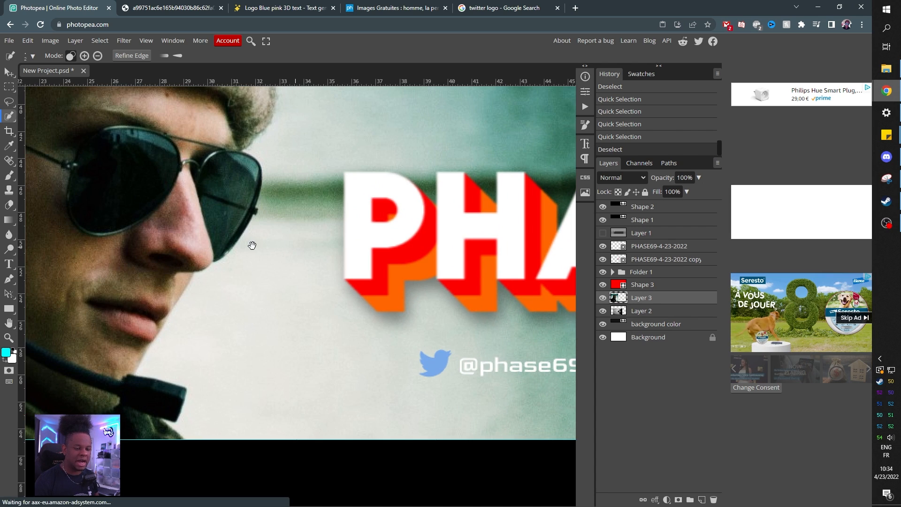
{"action": "left_click_drag", "start_coordinate": [162, 236], "coordinate": [284, 246]}
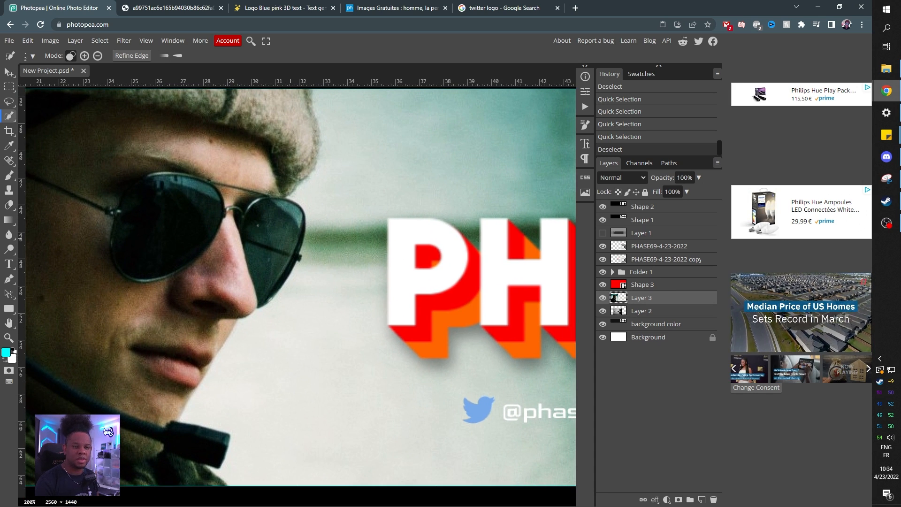
{"action": "key", "text": "p"}
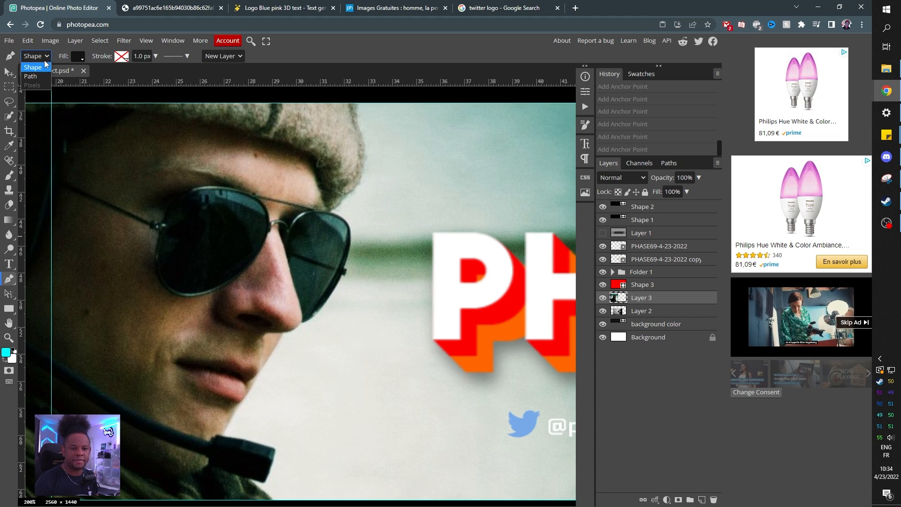
{"action": "left_click", "coordinate": [44, 57]}
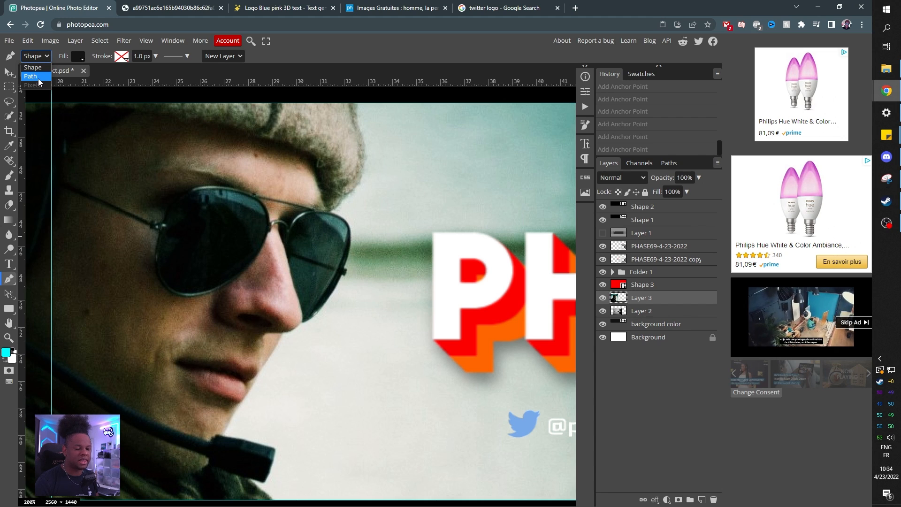
{"action": "left_click", "coordinate": [38, 77]}
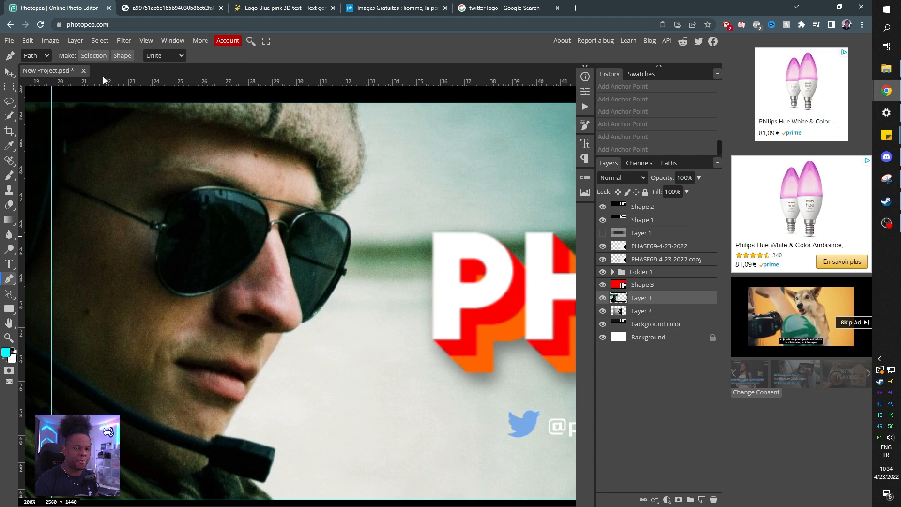
{"action": "left_click", "coordinate": [359, 99]}
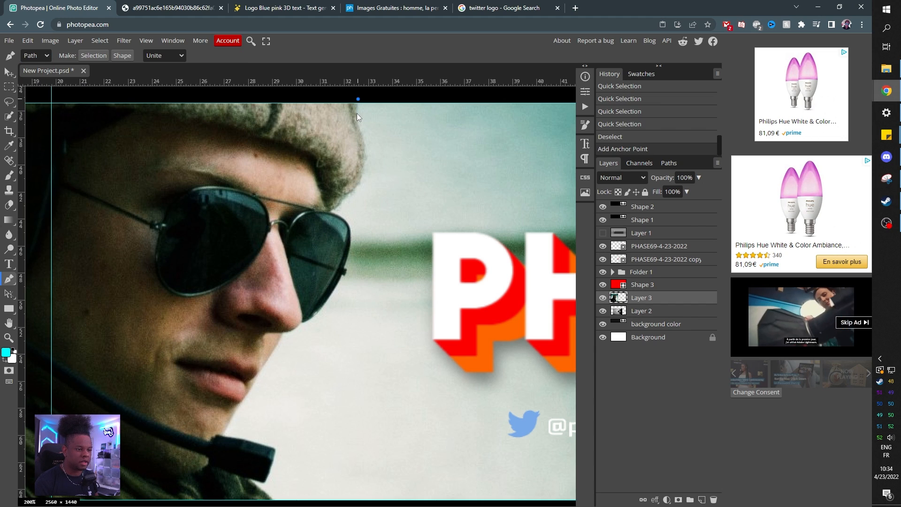
{"action": "left_click", "coordinate": [359, 118]}
{"action": "left_click", "coordinate": [362, 132]}
{"action": "left_click", "coordinate": [364, 143]}
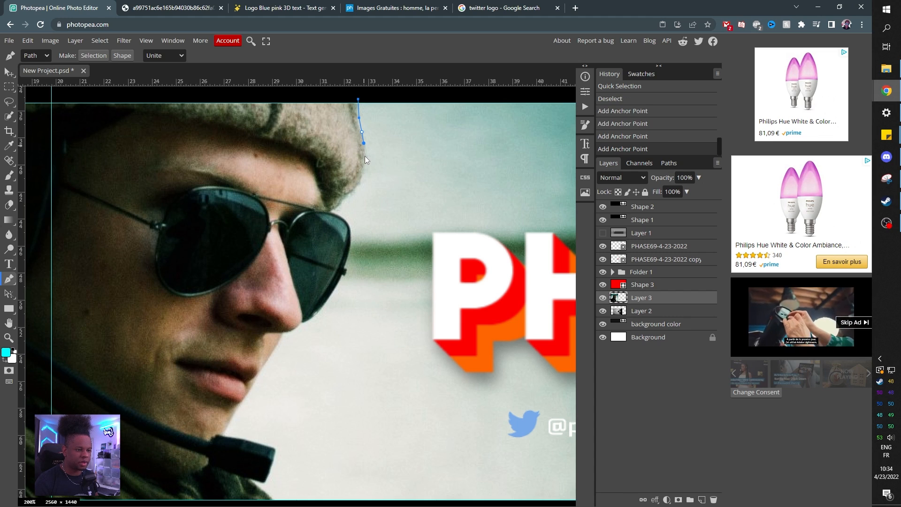
{"action": "left_click", "coordinate": [365, 156]}
{"action": "left_click", "coordinate": [364, 170]}
{"action": "left_click", "coordinate": [360, 179]}
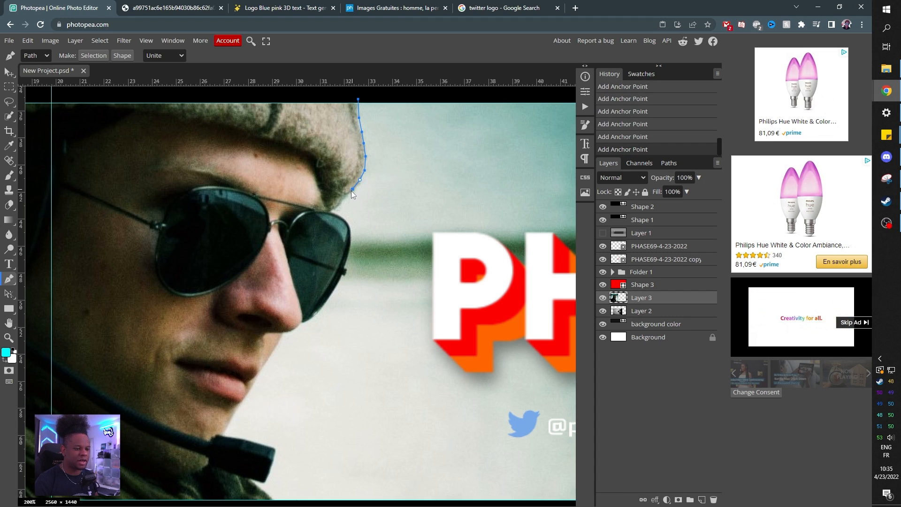
{"action": "left_click", "coordinate": [346, 196]}
{"action": "left_click", "coordinate": [338, 204]}
{"action": "left_click", "coordinate": [332, 209]}
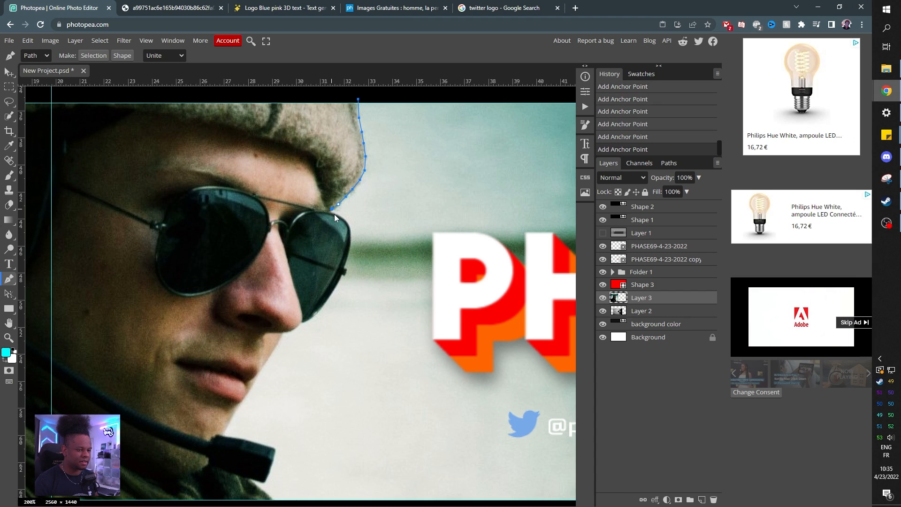
Continue the Pen path along the front edge of the sunglasses and down the soldier's nose and lips
{"action": "left_click_drag", "start_coordinate": [332, 208], "coordinate": [346, 221]}
{"action": "left_click", "coordinate": [338, 213]}
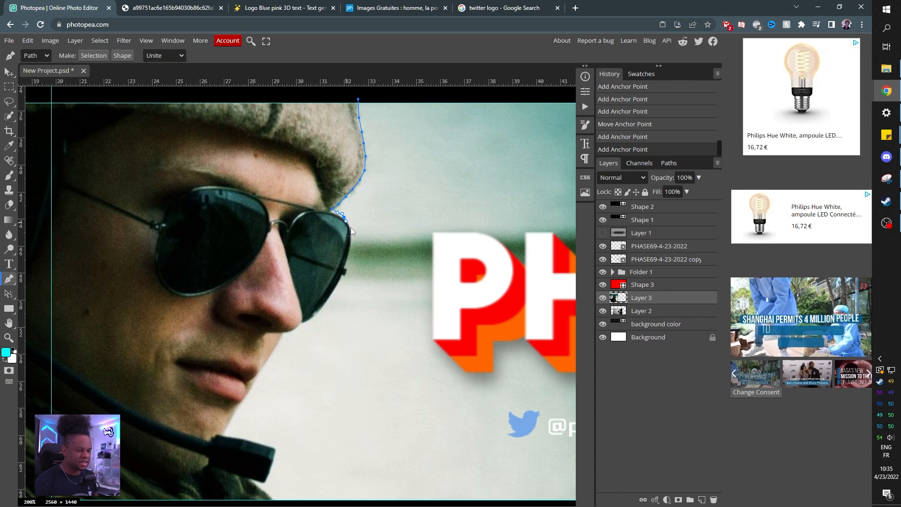
{"action": "left_click", "coordinate": [351, 227]}
{"action": "left_click", "coordinate": [352, 238]}
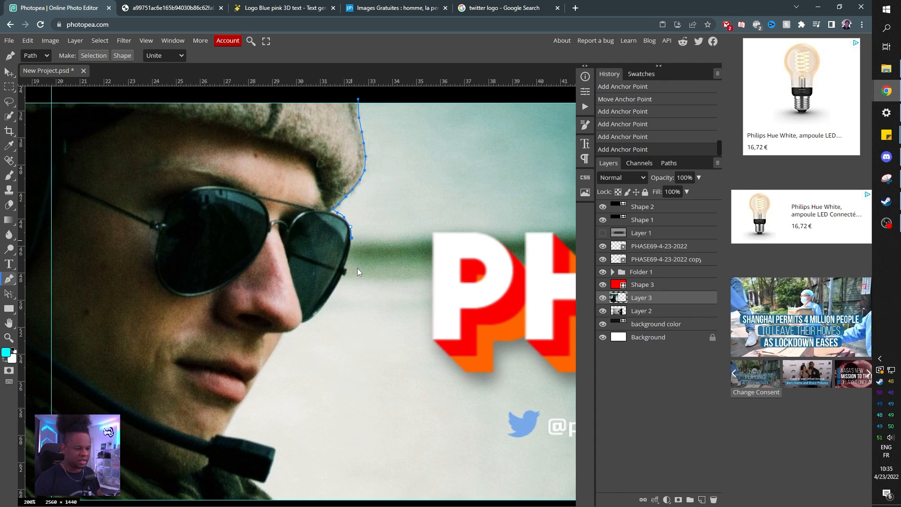
{"action": "left_click", "coordinate": [344, 266]}
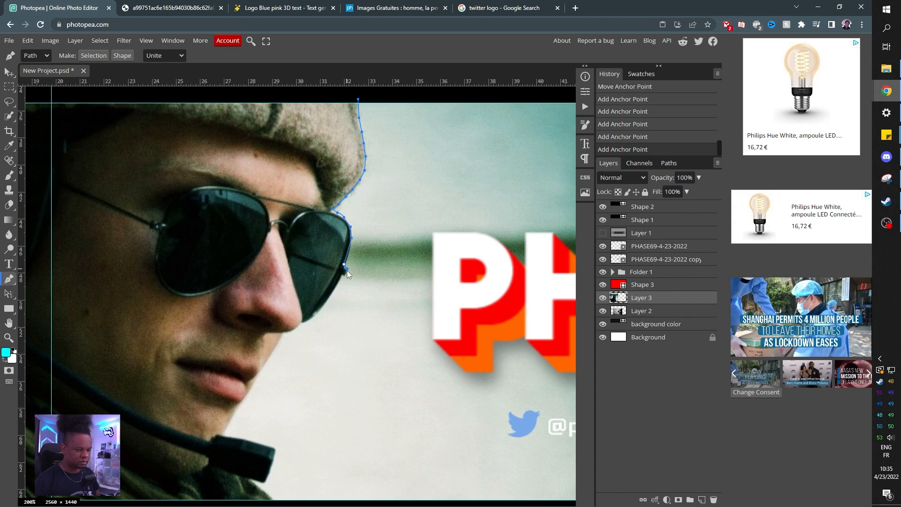
{"action": "left_click", "coordinate": [345, 276]}
{"action": "left_click", "coordinate": [341, 277]}
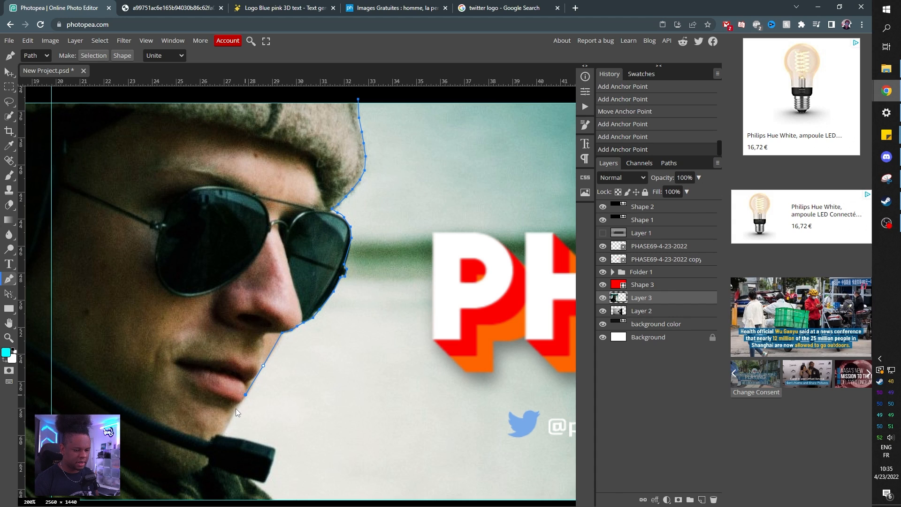
Extend the path along the soldier's chin, around the headset microphone and over the collar to just below the lower guide
{"action": "left_click", "coordinate": [236, 408]}
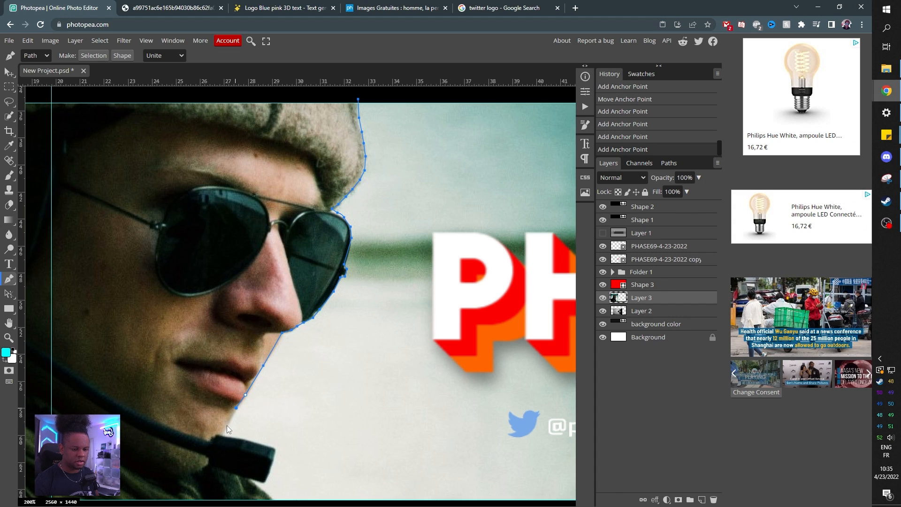
{"action": "left_click", "coordinate": [227, 426]}
{"action": "left_click", "coordinate": [222, 434]}
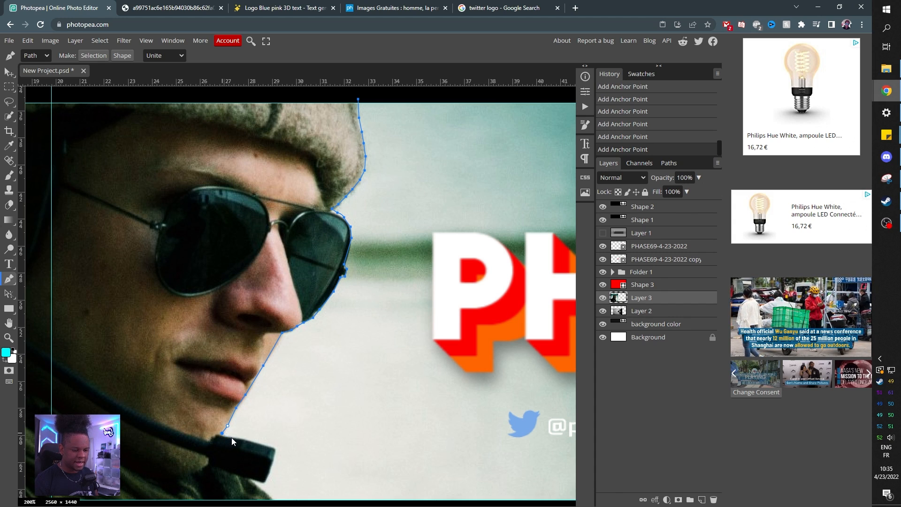
{"action": "left_click", "coordinate": [256, 443]}
{"action": "mouse_move", "coordinate": [217, 448]}
{"action": "left_mouse_down"}
{"action": "mouse_move", "coordinate": [270, 222]}
{"action": "mouse_move", "coordinate": [242, 264]}
{"action": "left_mouse_up"}
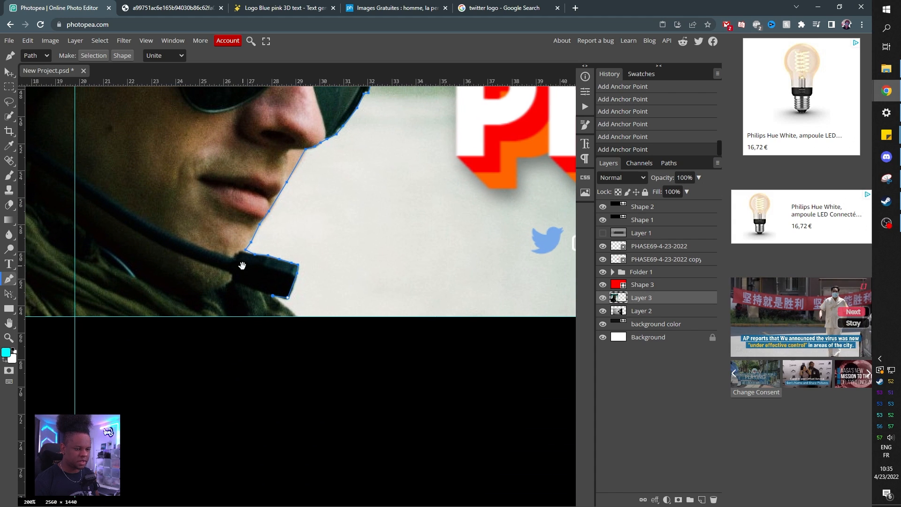
{"action": "left_click", "coordinate": [295, 313]}
{"action": "left_click", "coordinate": [299, 323]}
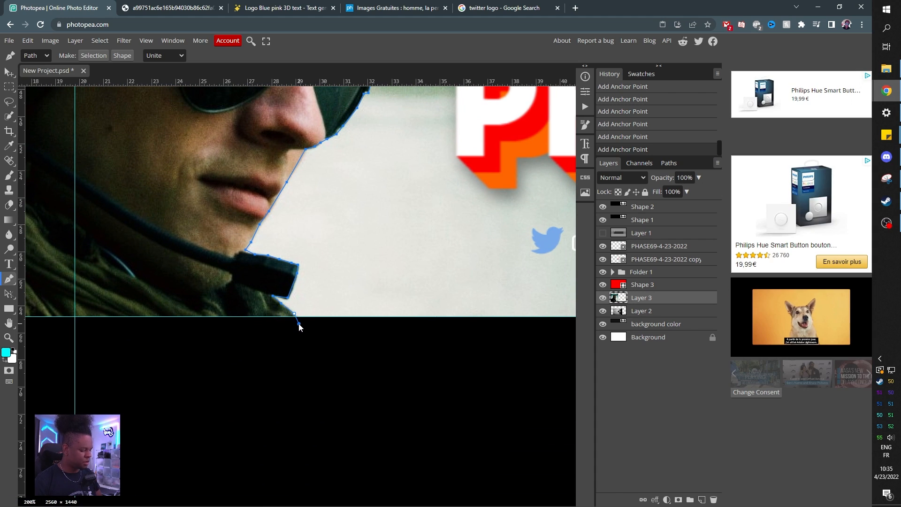
Run the path beyond the canvas's left edge, above the upper guide, and close it at the starting point on the cap
{"action": "scroll", "coordinate": [299, 323], "scroll_direction": "down", "scroll_amount": 3}
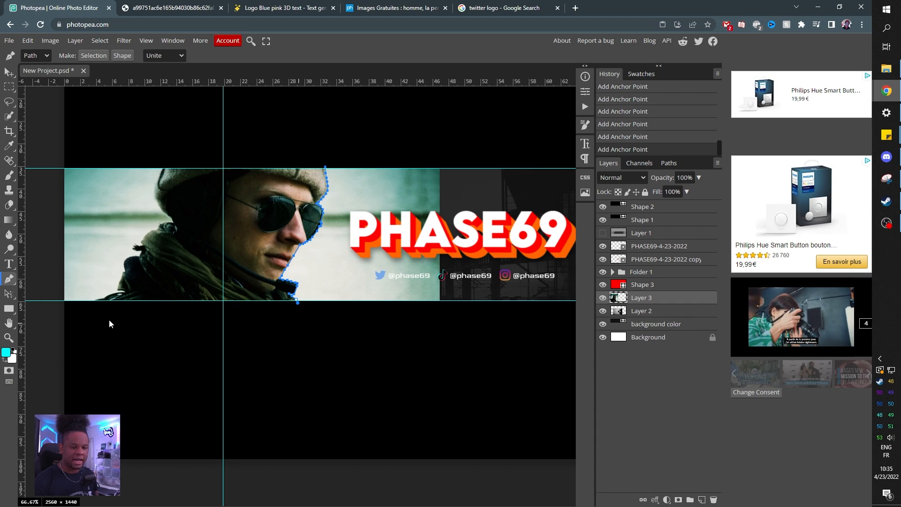
{"action": "left_click", "coordinate": [57, 302]}
{"action": "left_click", "coordinate": [52, 157]}
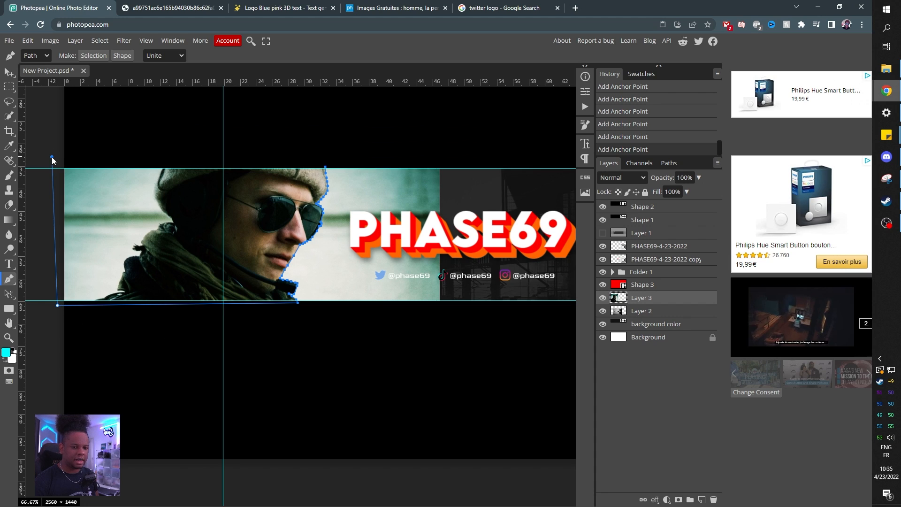
{"action": "left_click", "coordinate": [325, 167]}
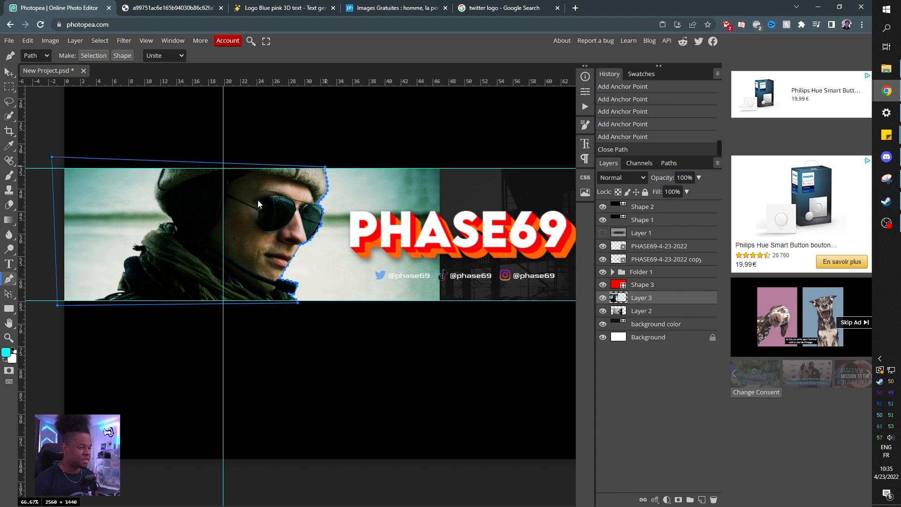
Convert the closed path into an anti-aliased selection and add it as a raster mask on Layer 3
{"action": "left_click", "coordinate": [88, 57]}
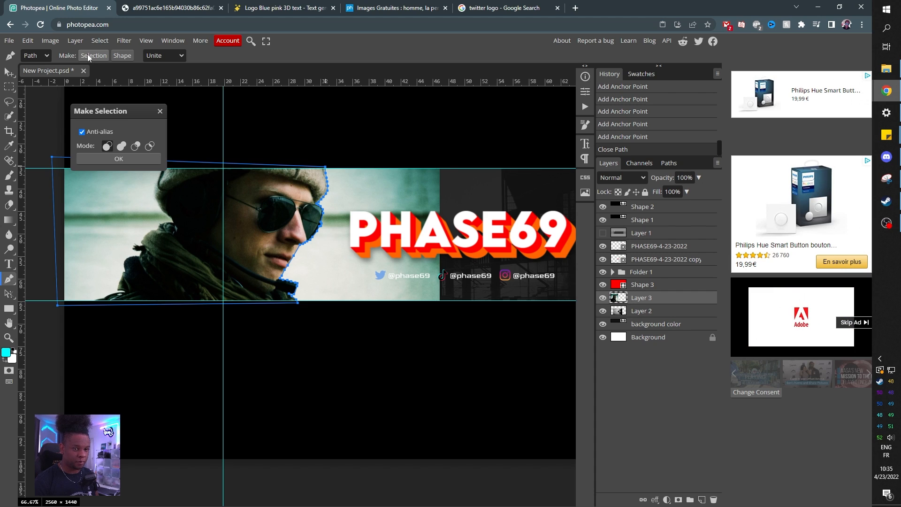
{"action": "left_click", "coordinate": [128, 160]}
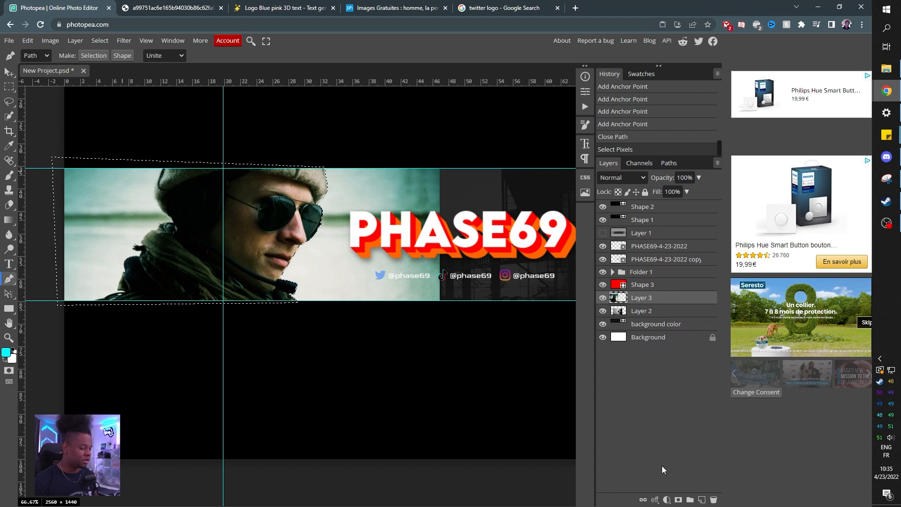
{"action": "left_click", "coordinate": [679, 500]}
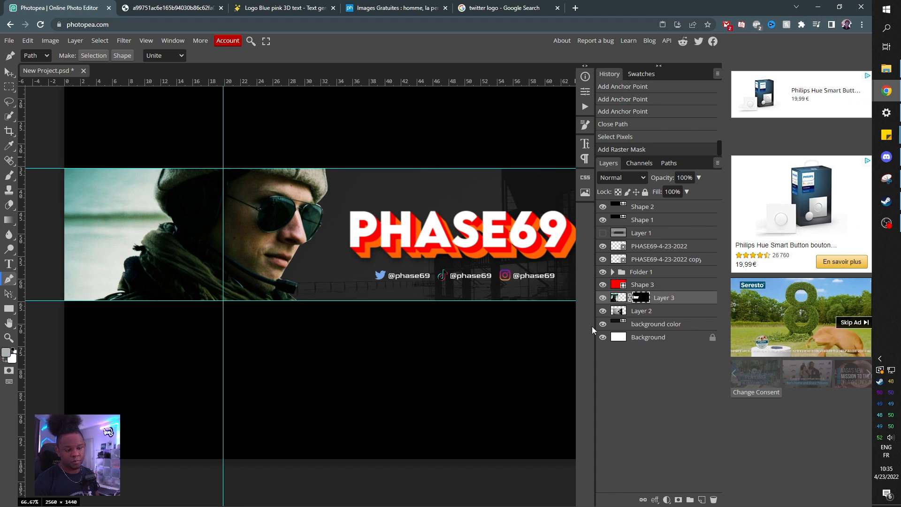
Display Layer 3's mask alone, soften it with a 0.7 px Gaussian Blur, and return to the normal banner view
{"action": "left_click", "coordinate": [642, 300], "text": "alt"}
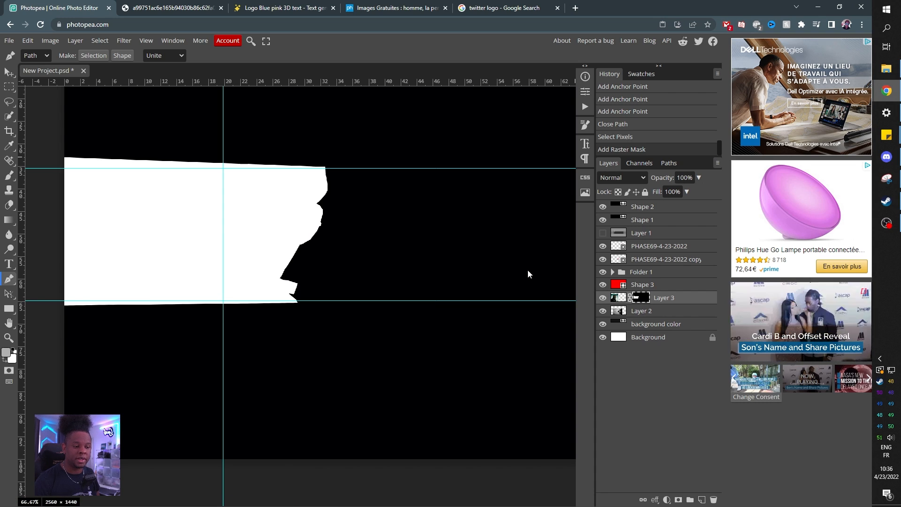
{"action": "key", "text": "ctrl+plus"}
{"action": "scroll", "coordinate": [446, 268], "scroll_direction": "up", "scroll_amount": 1}
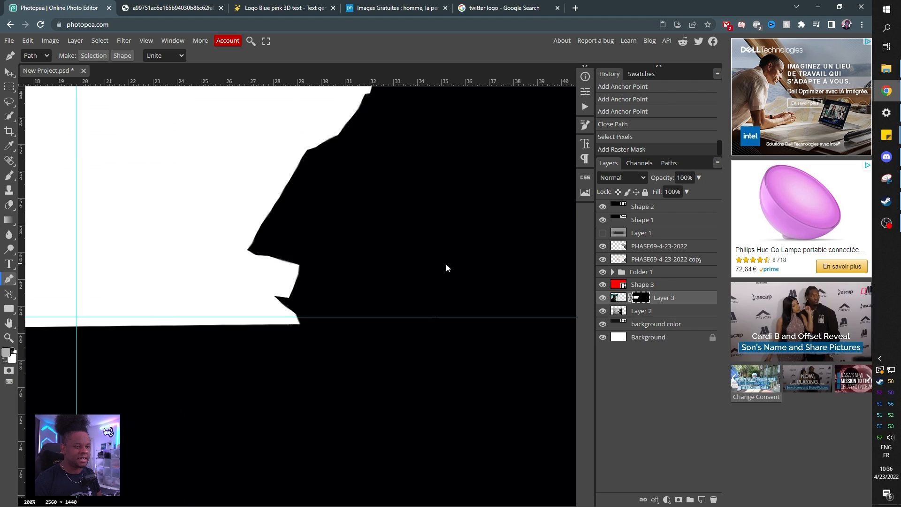
{"action": "scroll", "coordinate": [446, 268], "scroll_direction": "down", "scroll_amount": 1}
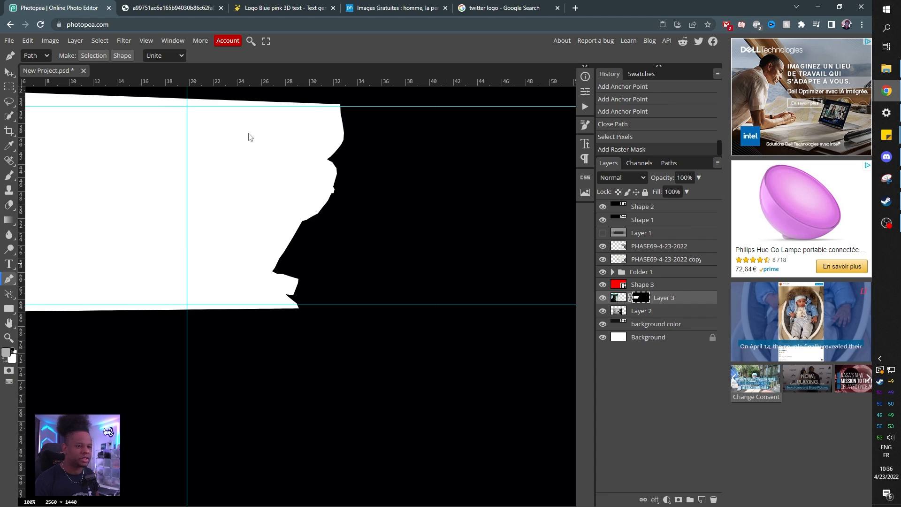
{"action": "left_click", "coordinate": [123, 39]}
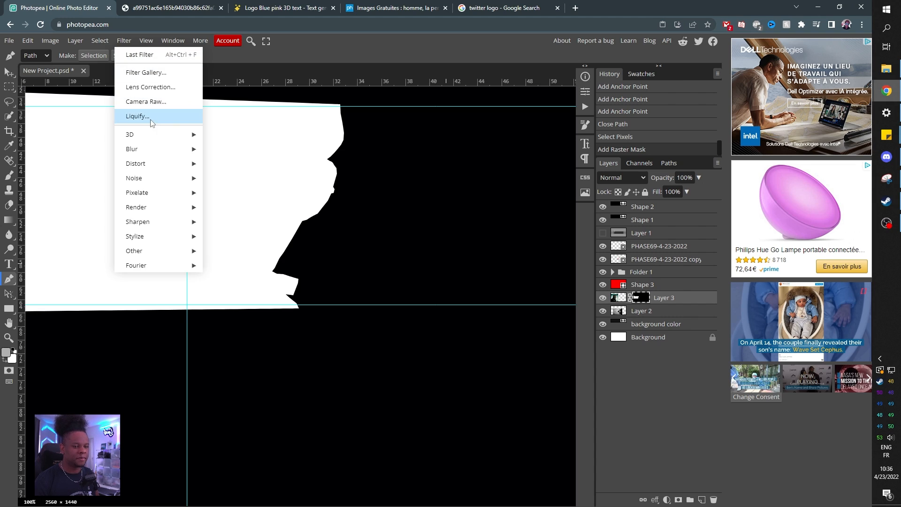
{"action": "mouse_move", "coordinate": [161, 149]}
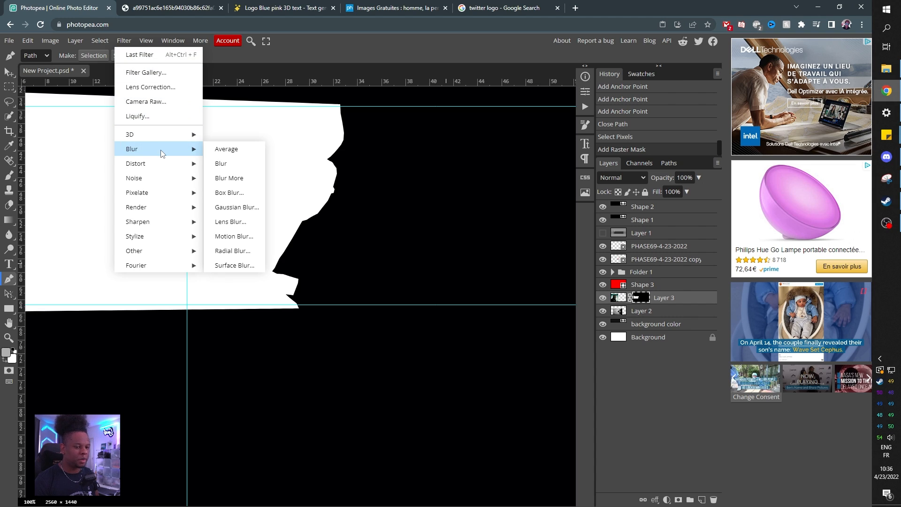
{"action": "left_click", "coordinate": [225, 208]}
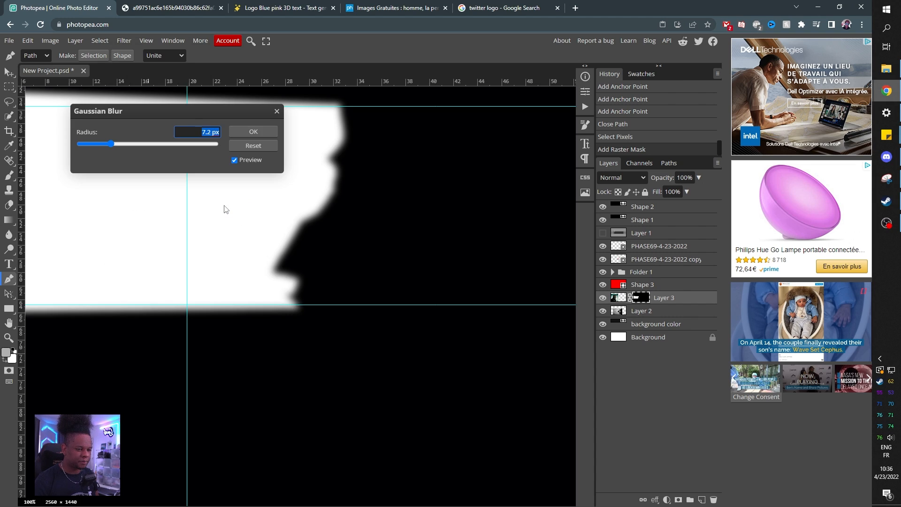
{"action": "left_click_drag", "start_coordinate": [161, 144], "coordinate": [89, 145]}
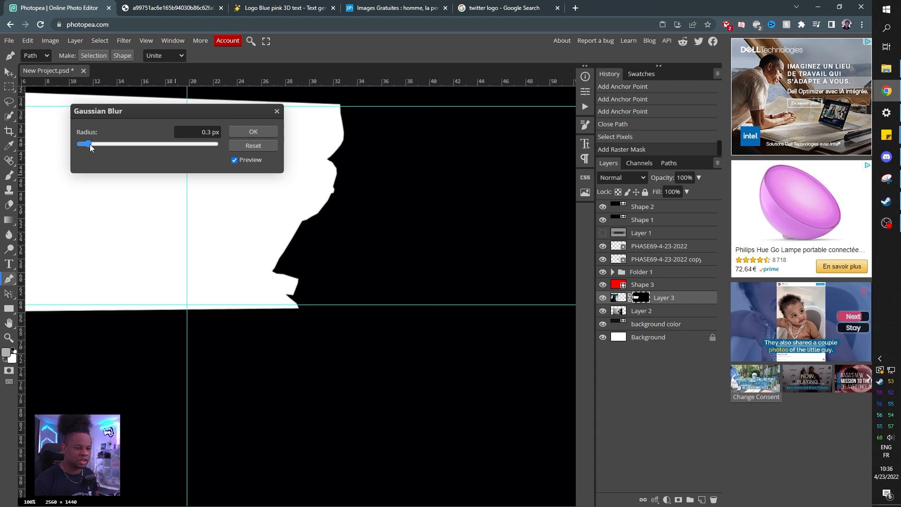
{"action": "left_click_drag", "start_coordinate": [90, 144], "coordinate": [91, 143]}
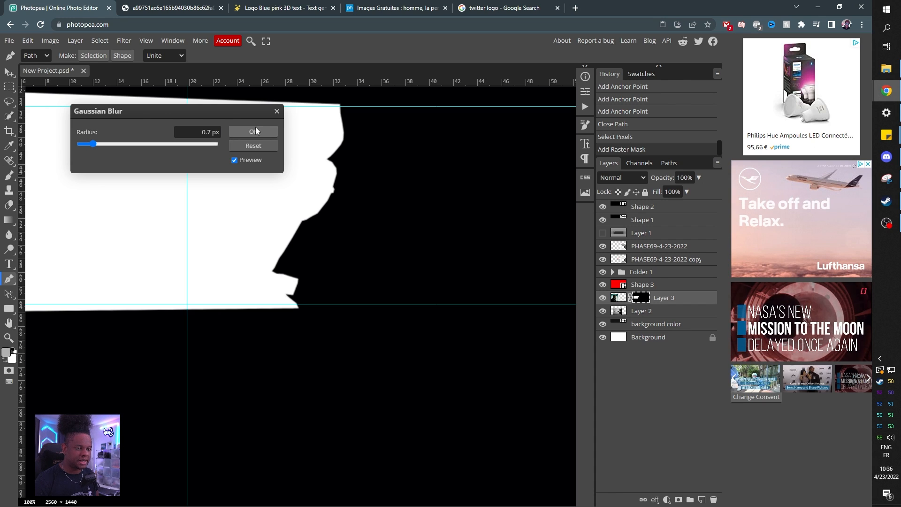
{"action": "left_click", "coordinate": [251, 134]}
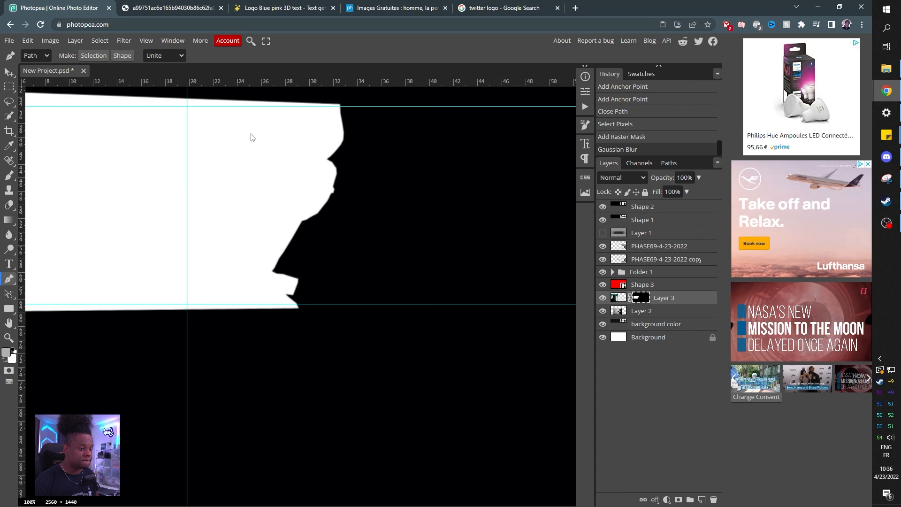
{"action": "left_click", "coordinate": [643, 303], "text": "alt"}
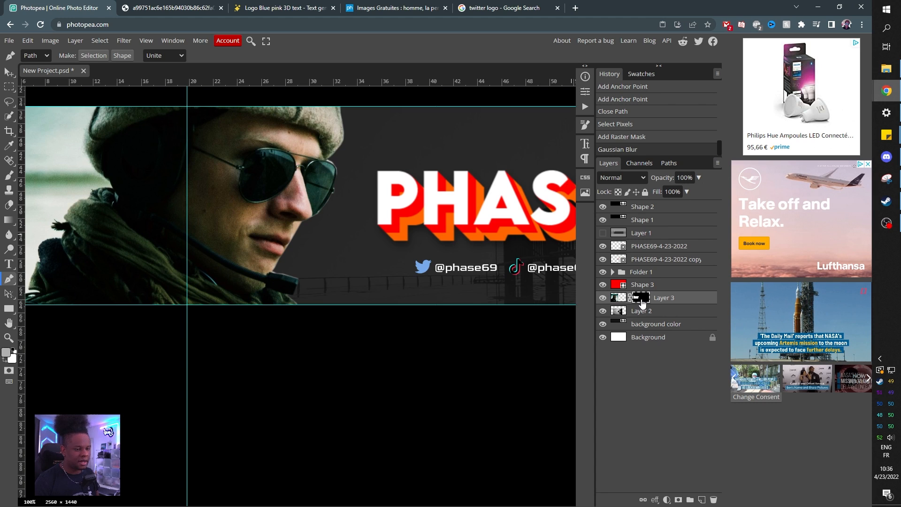
{"action": "scroll", "coordinate": [317, 229], "scroll_direction": "down", "scroll_amount": 2}
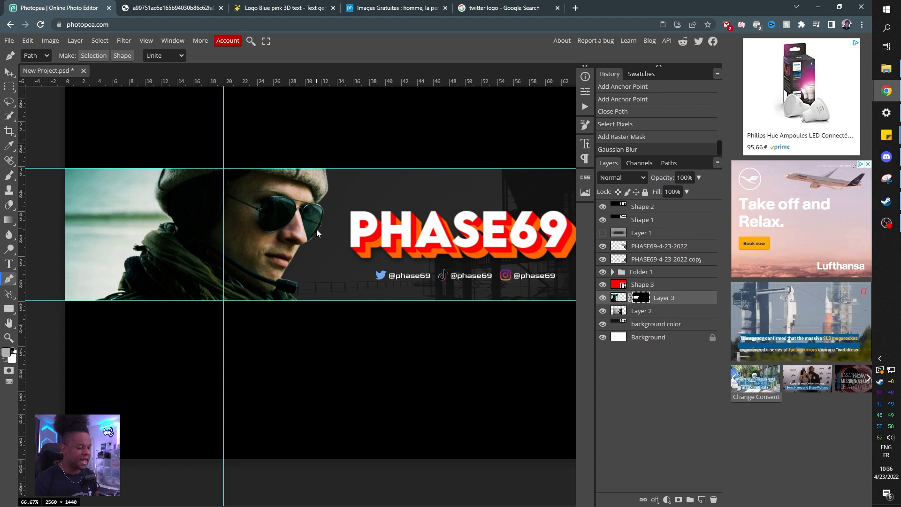
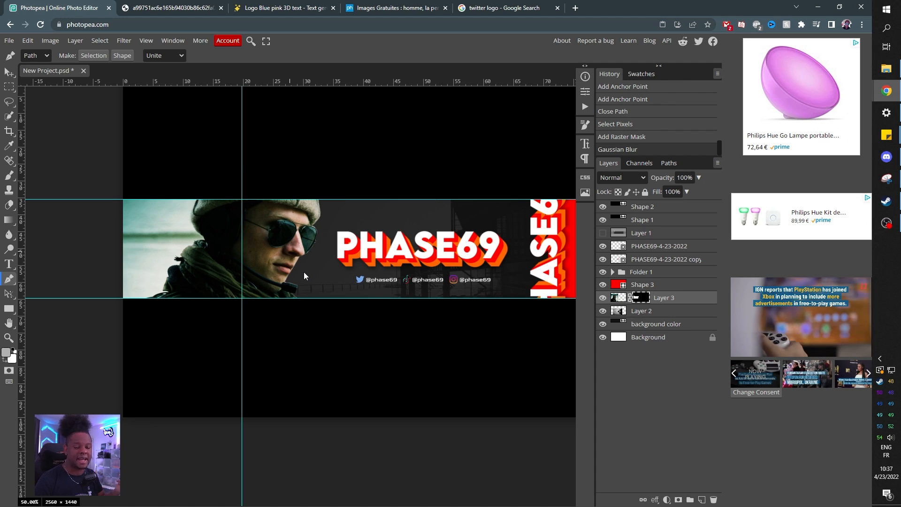
Add a small white "x" in Goldman Regular 24 px above the left end of the PHASE69 logo, layered over the logo
{"action": "left_click", "coordinate": [654, 251]}
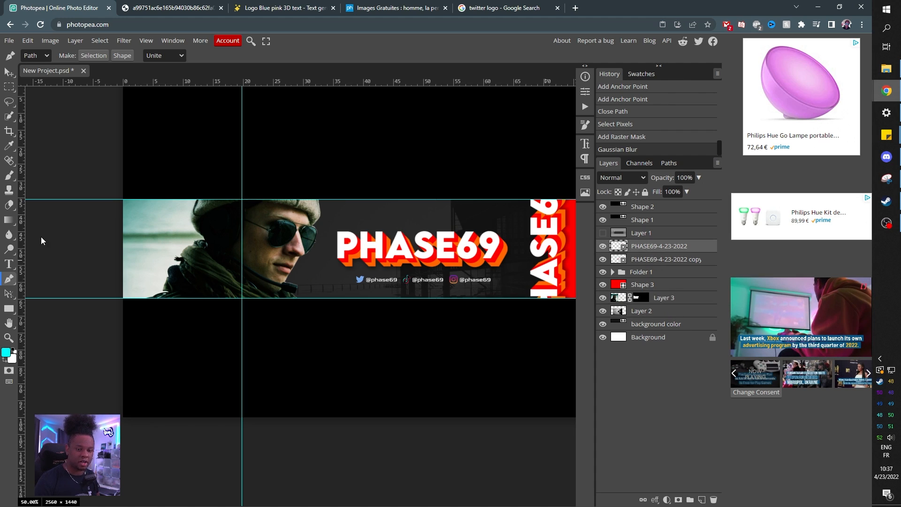
{"action": "left_click", "coordinate": [9, 264]}
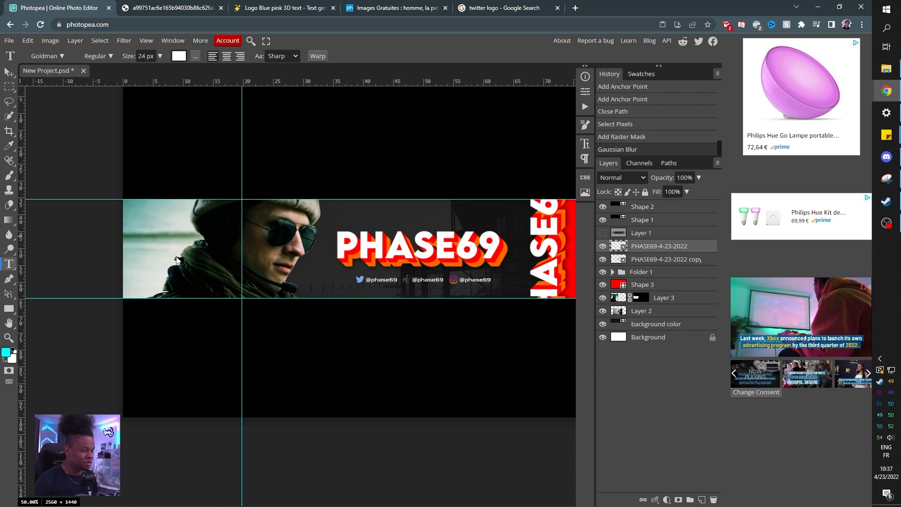
{"action": "left_click", "coordinate": [347, 217]}
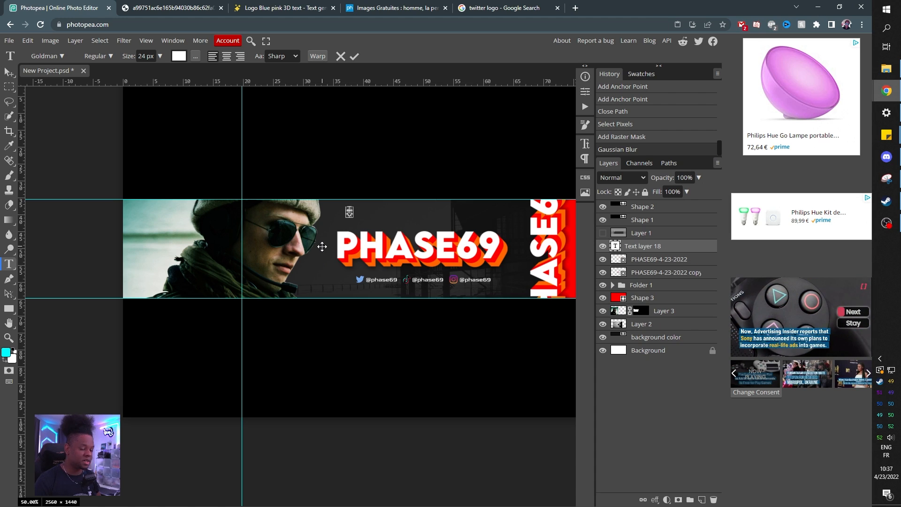
{"action": "key", "text": "ctrl+plus"}
{"action": "key", "text": "ctrl+plus"}
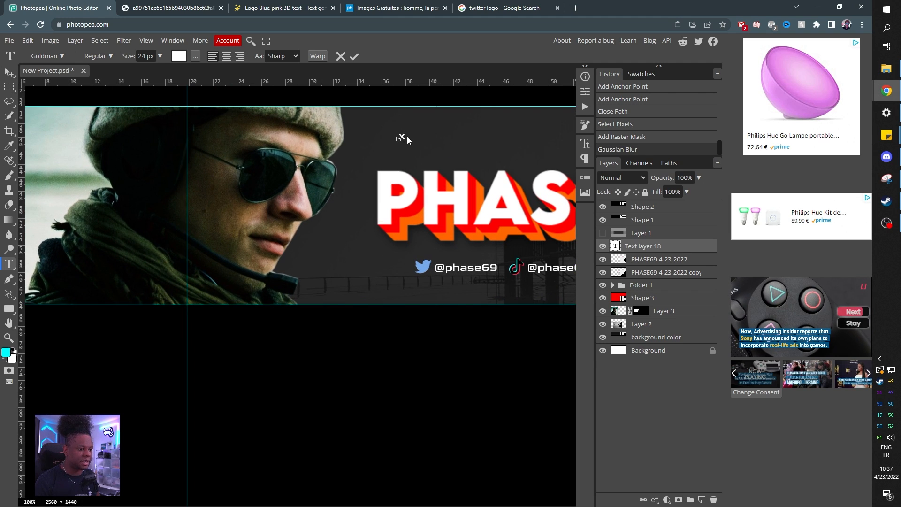
{"action": "left_click", "coordinate": [650, 249]}
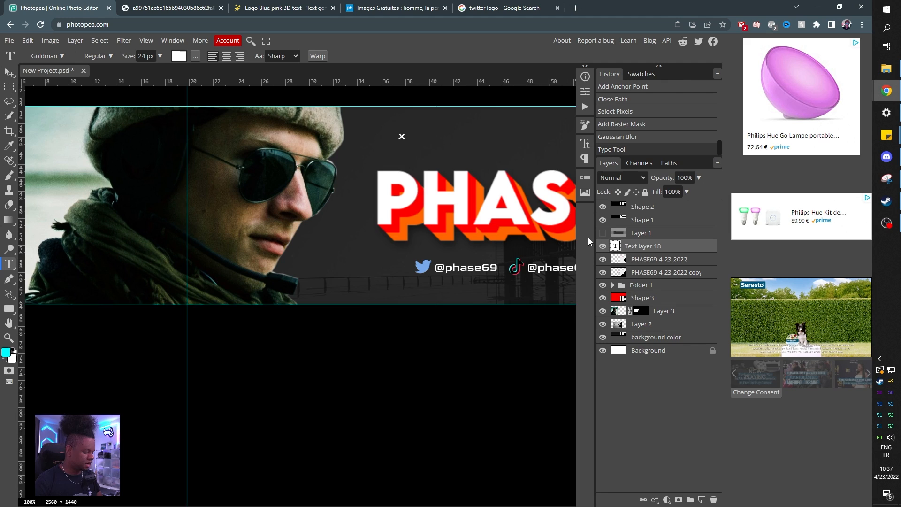
Duplicate the "x" four times, placing copies right of the logo, near the microphone, above the logo and below its right end
{"action": "key", "text": "ctrl+minus"}
{"action": "key", "text": "ctrl+minus"}
{"action": "key", "text": "v"}
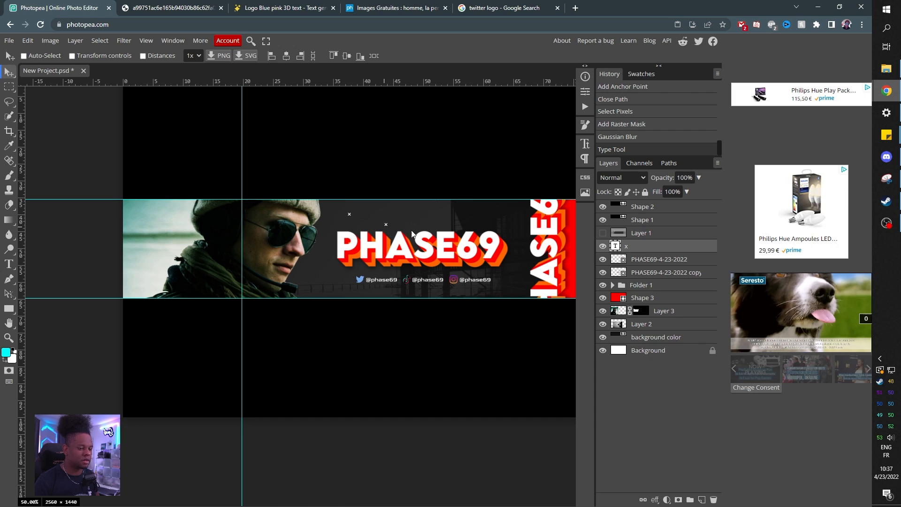
{"action": "left_click_drag", "start_coordinate": [522, 249], "coordinate": [362, 267]}
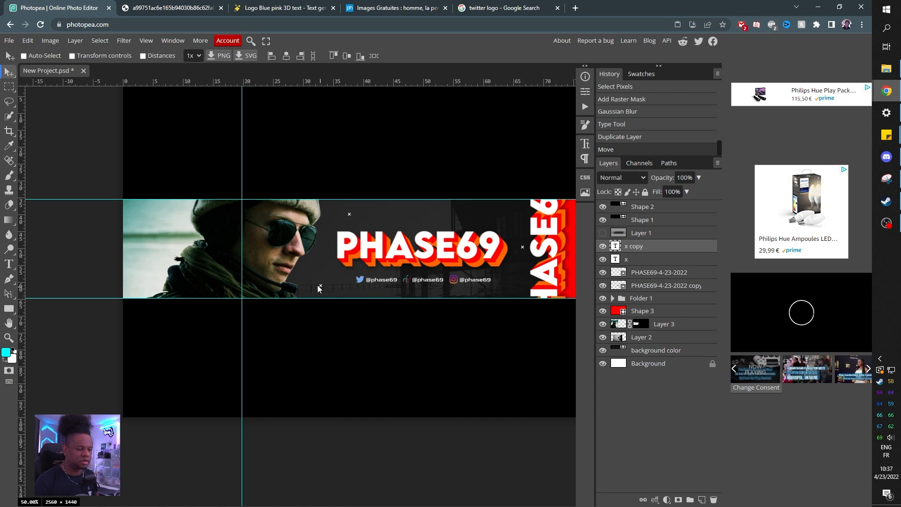
{"action": "left_click_drag", "start_coordinate": [318, 287], "coordinate": [311, 286]}
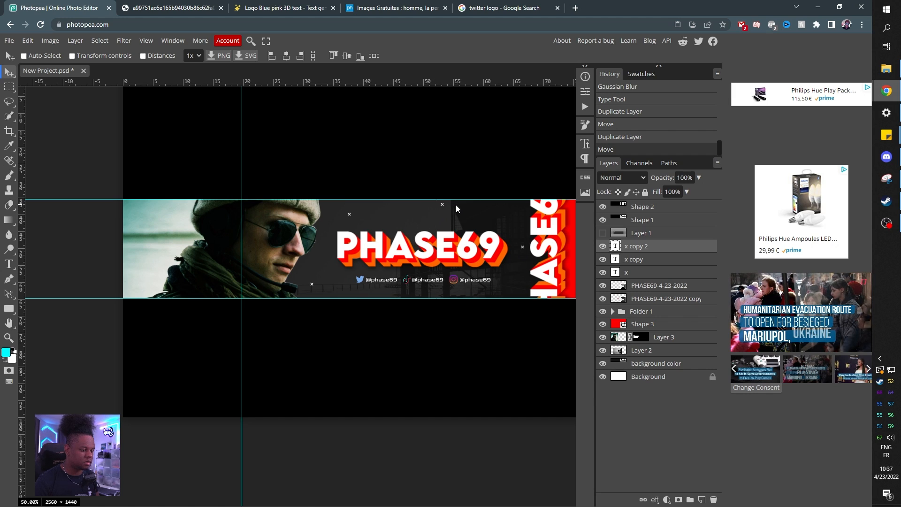
{"action": "left_click_drag", "start_coordinate": [434, 209], "coordinate": [502, 295]}
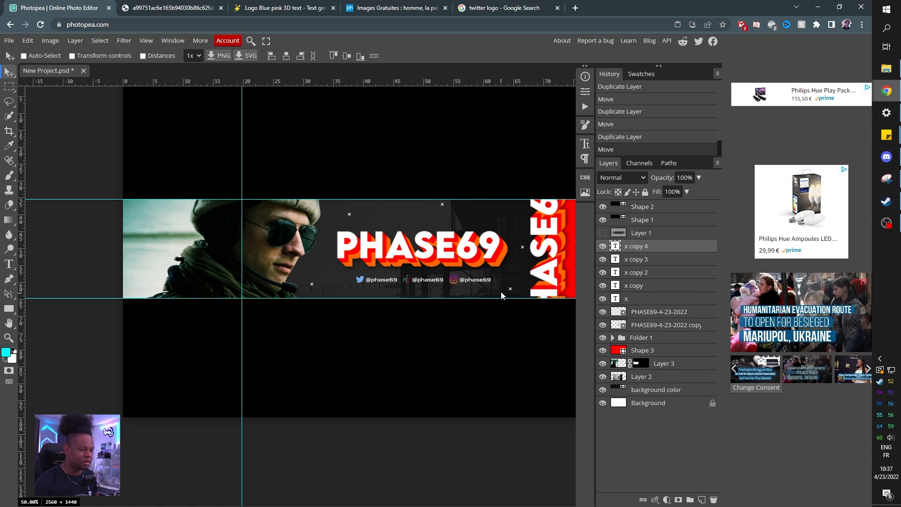
Place four more copies of the "x" around the PHASE69 logo and merge all the x layers into one
{"action": "left_click_drag", "start_coordinate": [321, 265], "coordinate": [400, 234]}
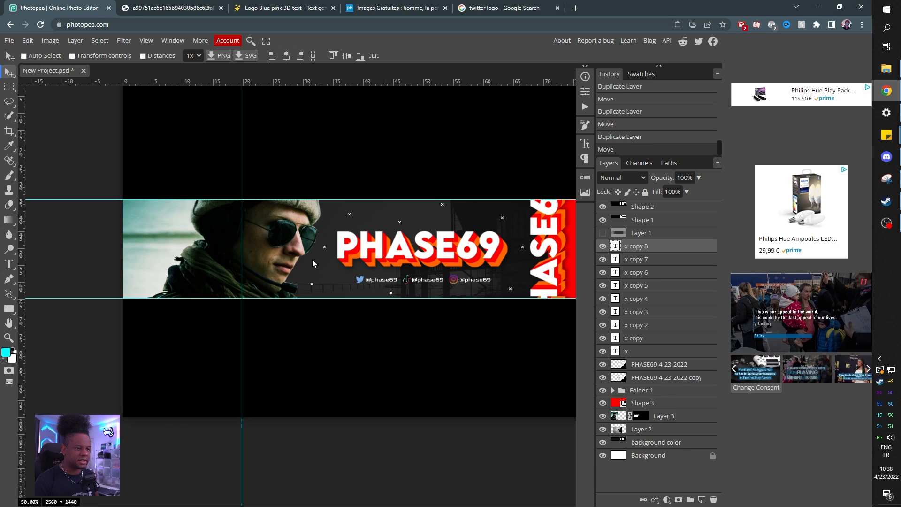
{"action": "left_click", "coordinate": [650, 351], "text": "shift"}
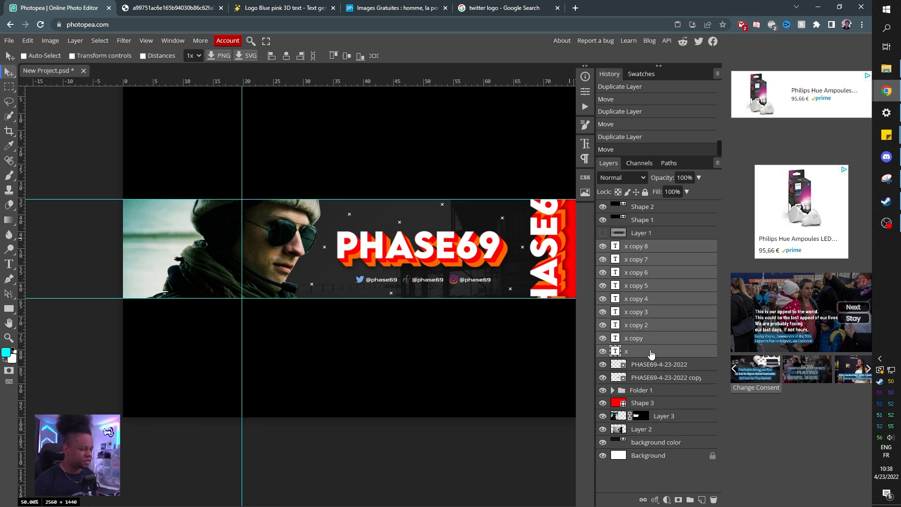
{"action": "right_click", "coordinate": [661, 281]}
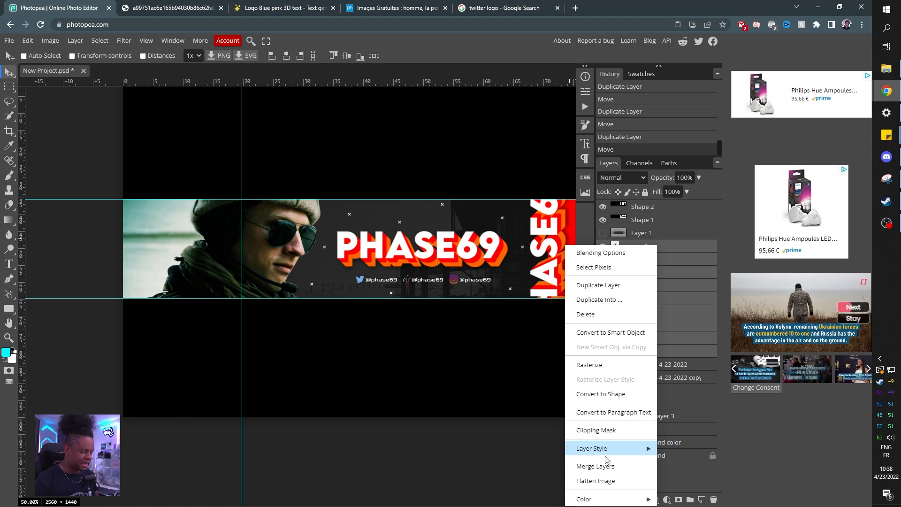
{"action": "left_click", "coordinate": [595, 466]}
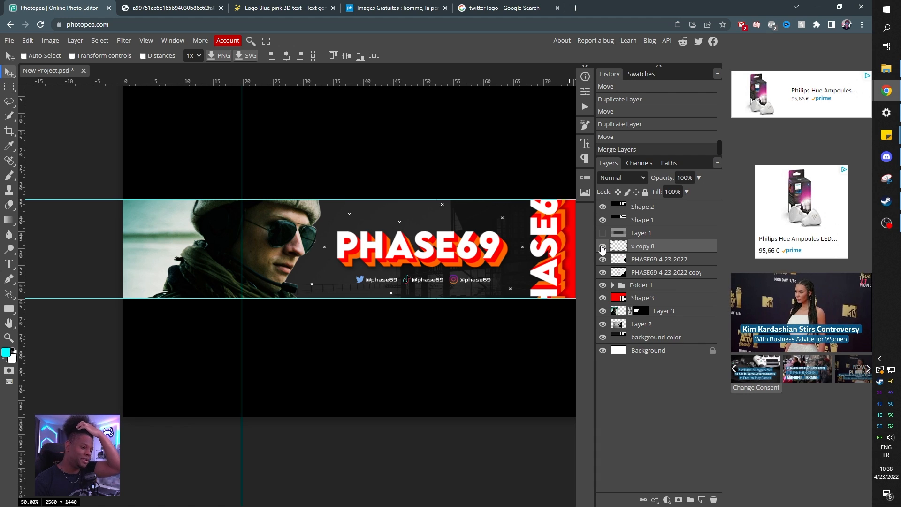
Add a small white "___" text in Goldman Regular 24 px just below the left end of the PHASE69 logo
{"action": "left_click", "coordinate": [8, 264]}
{"action": "left_click", "coordinate": [329, 274]}
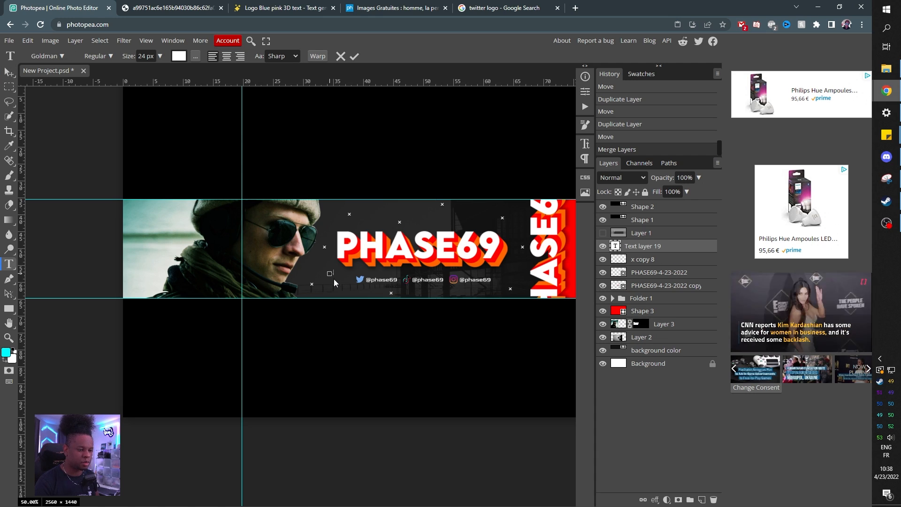
{"action": "type", "text": "....."}
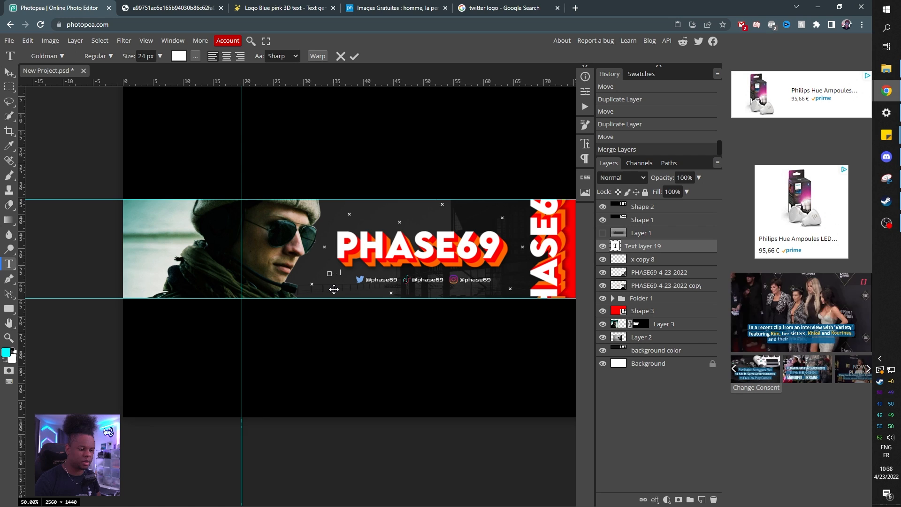
{"action": "key", "text": "ctrl+a"}
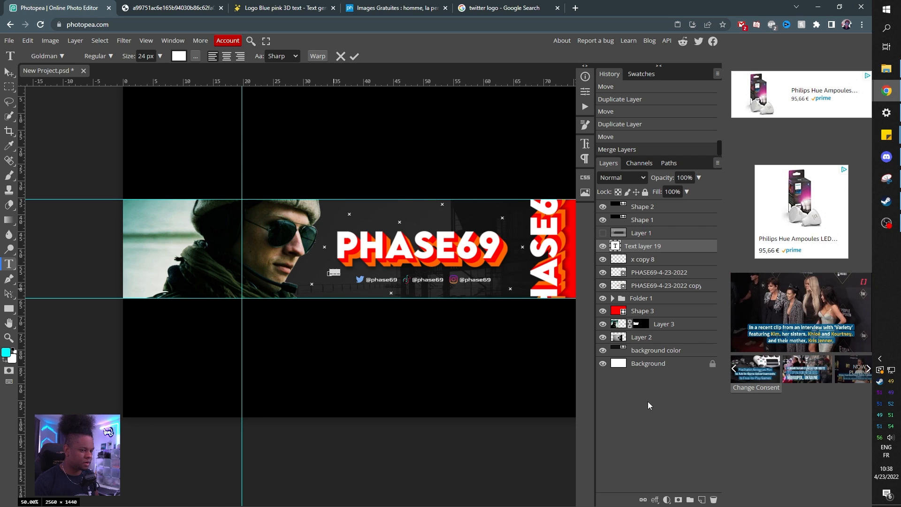
{"action": "left_click", "coordinate": [640, 364]}
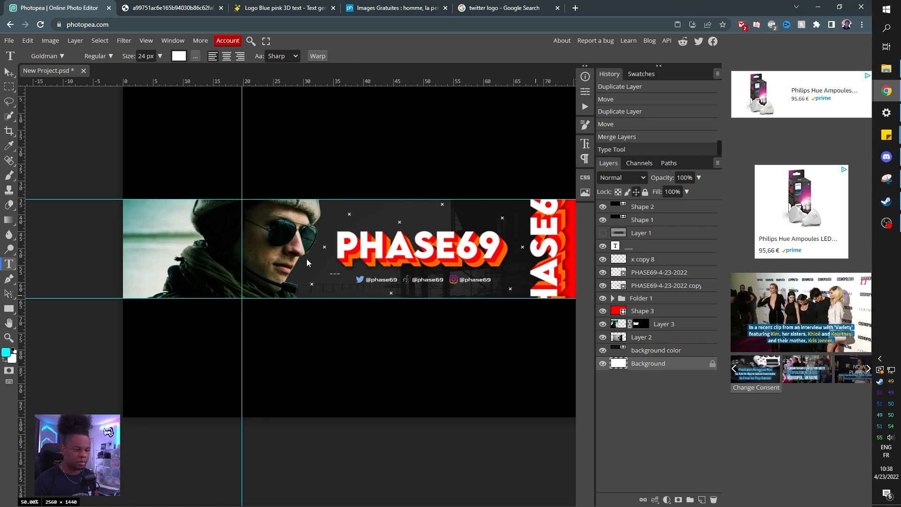
{"action": "left_click", "coordinate": [653, 246]}
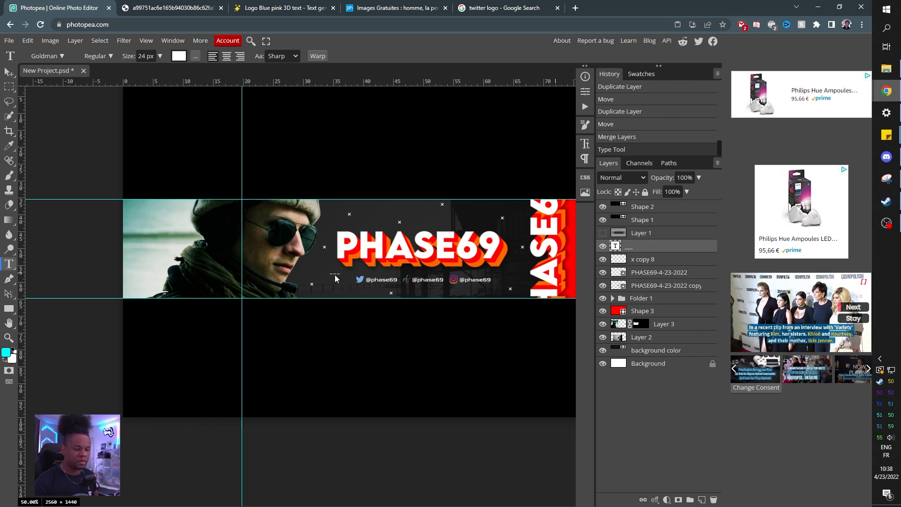
Duplicate the "___" text four times, scattering two copies above the logo, one to its upper right and one below the social handles
{"action": "key", "text": "v"}
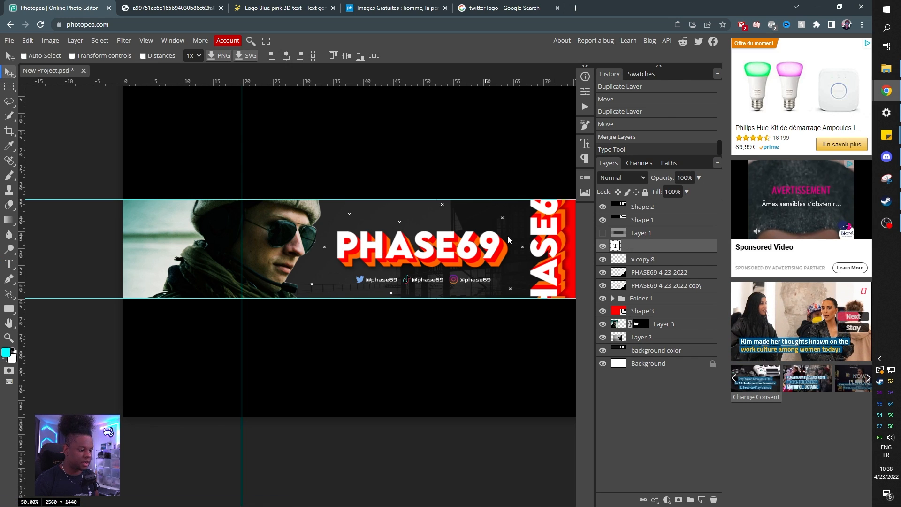
{"action": "left_click_drag", "start_coordinate": [334, 275], "coordinate": [475, 296], "text": "alt"}
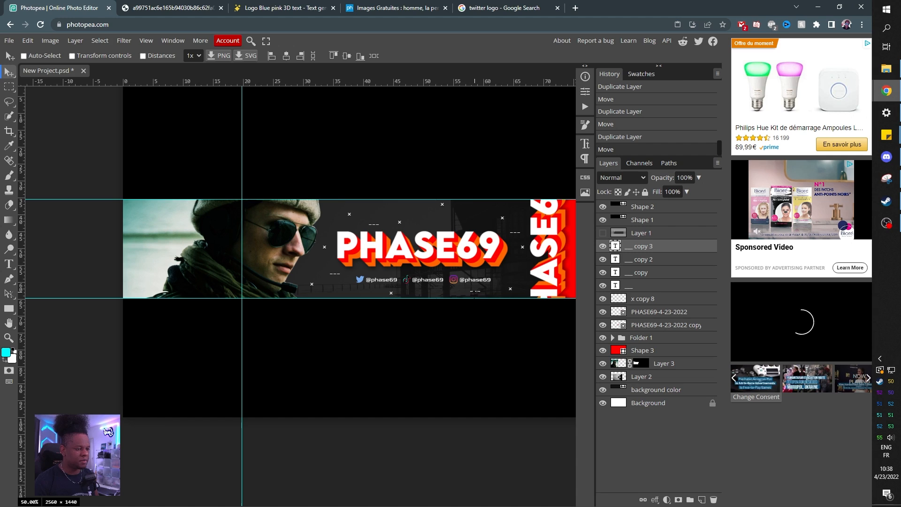
{"action": "left_click_drag", "start_coordinate": [452, 208], "coordinate": [454, 204], "text": "alt"}
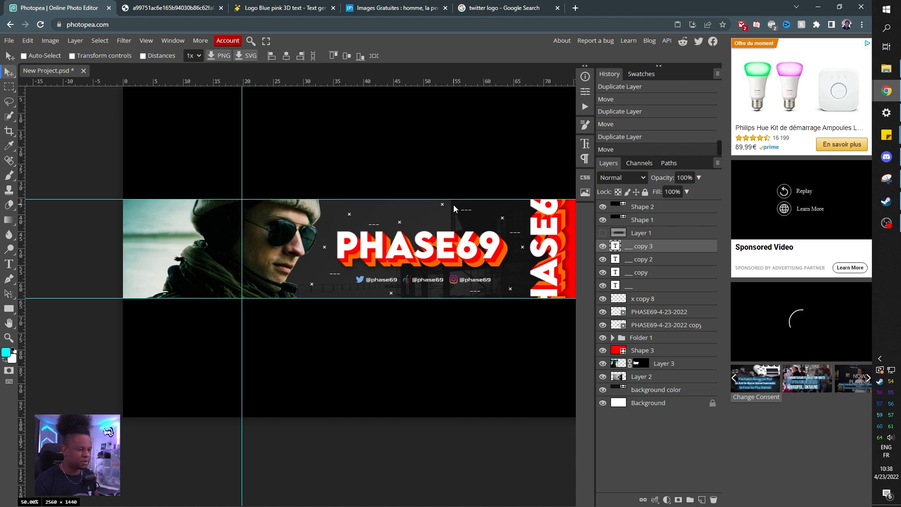
{"action": "left_click_drag", "start_coordinate": [450, 199], "coordinate": [450, 199], "text": "alt"}
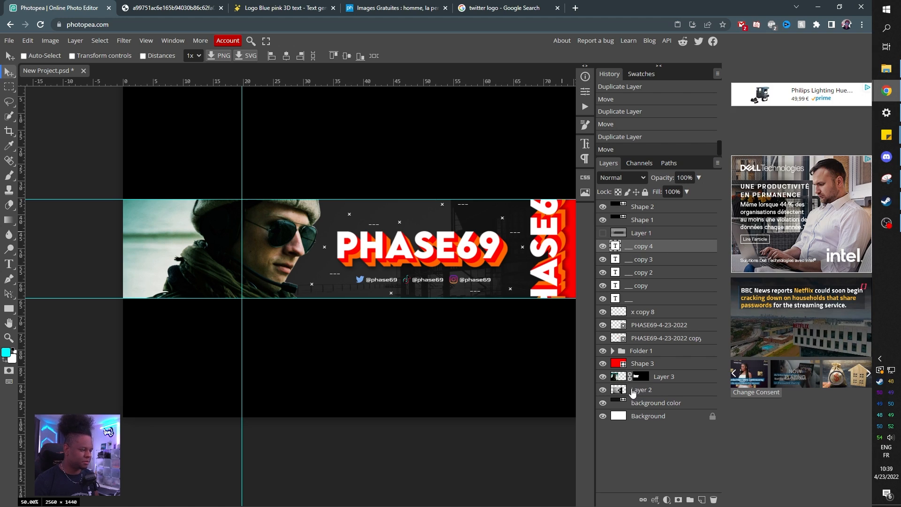
Create a new layer directly above Layer 3 and fill it with orange ff6600 using the Paint Bucket Tool
{"action": "left_click", "coordinate": [670, 379]}
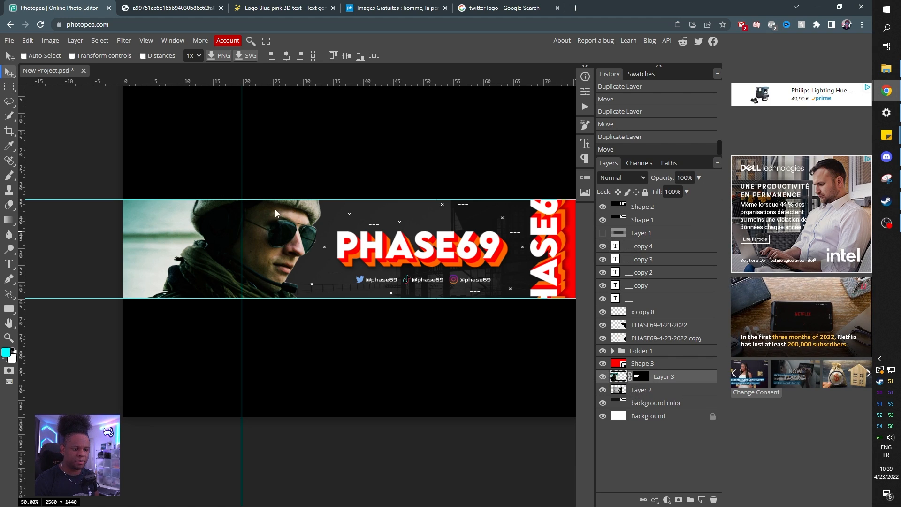
{"action": "left_click", "coordinate": [702, 500]}
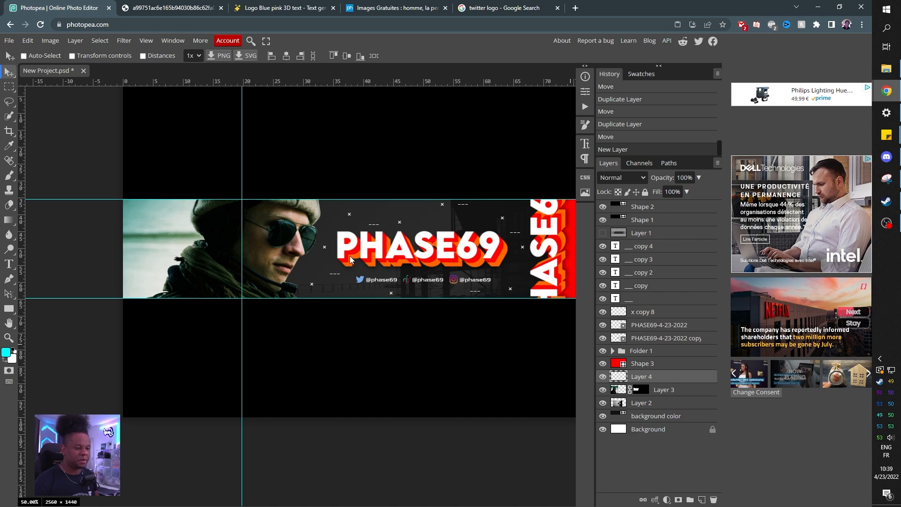
{"action": "left_click", "coordinate": [6, 352]}
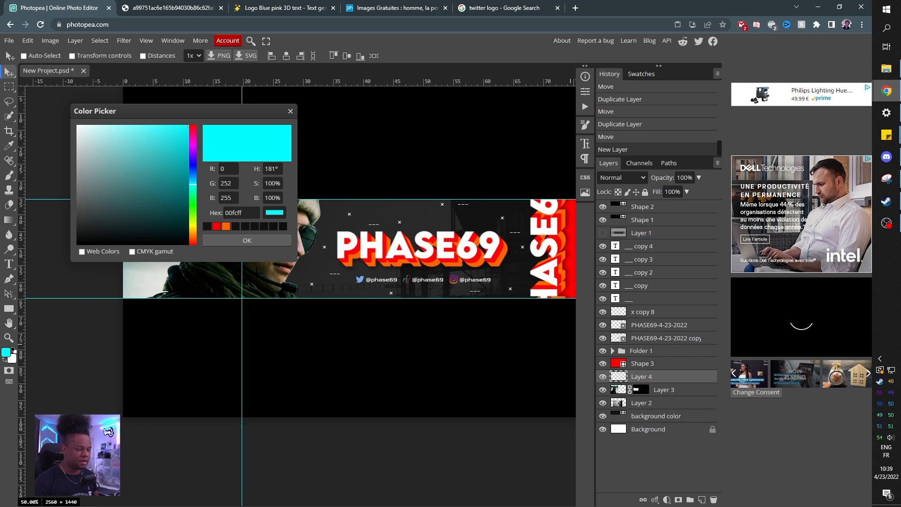
{"action": "left_click", "coordinate": [347, 262]}
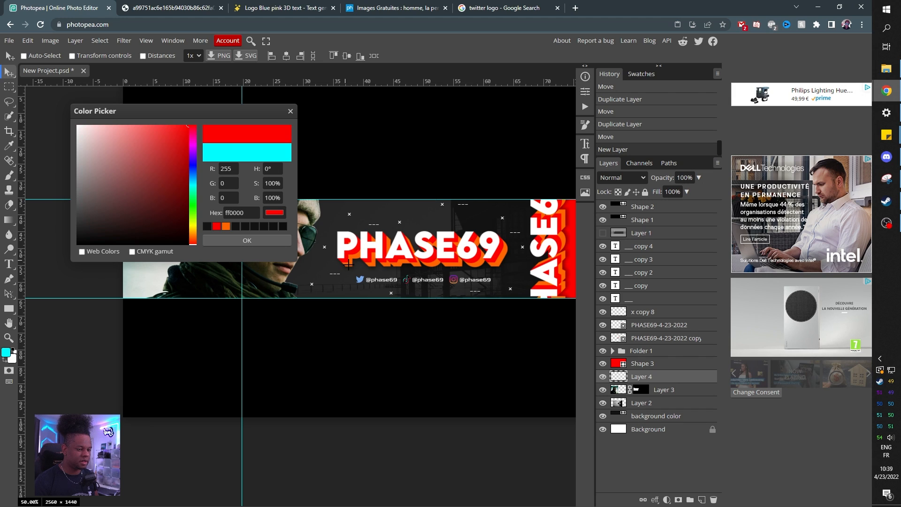
{"action": "left_click", "coordinate": [225, 226]}
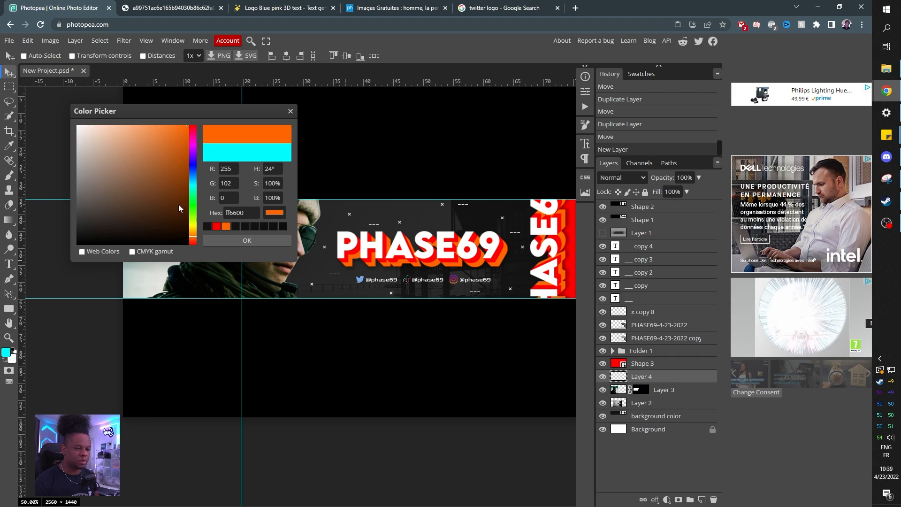
{"action": "left_click", "coordinate": [247, 240]}
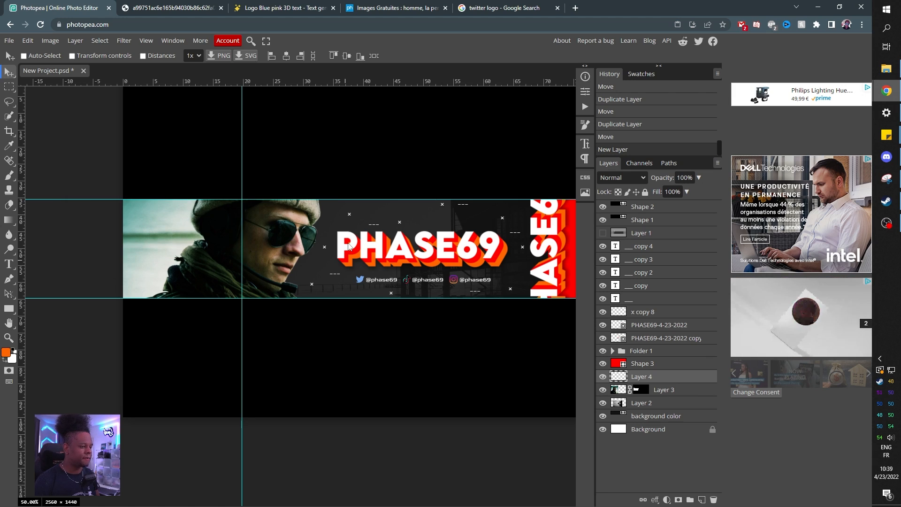
{"action": "right_click", "coordinate": [11, 221]}
{"action": "left_click", "coordinate": [30, 221]}
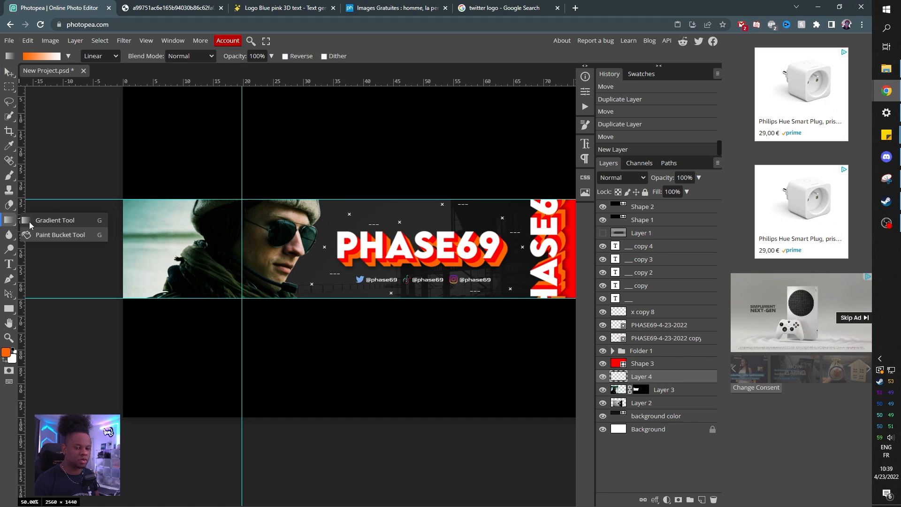
{"action": "left_click", "coordinate": [61, 236]}
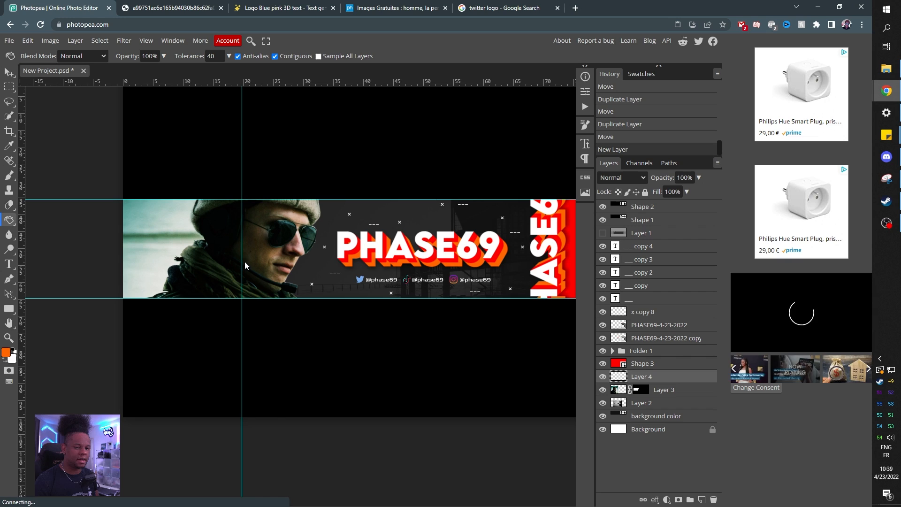
{"action": "left_click", "coordinate": [253, 252]}
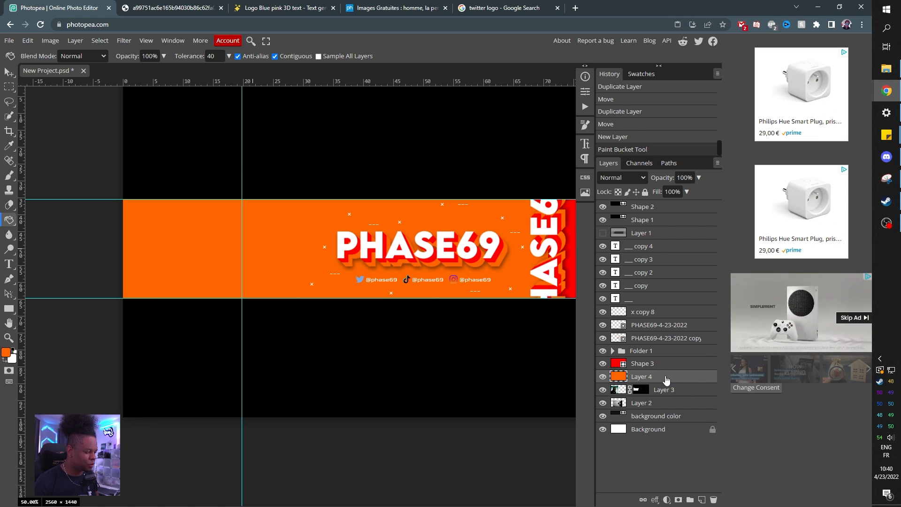
Clip the orange Layer 4 to the soldier photo on Layer 3 and set its blend mode to Color
{"action": "key", "text": "ctrl+alt+g"}
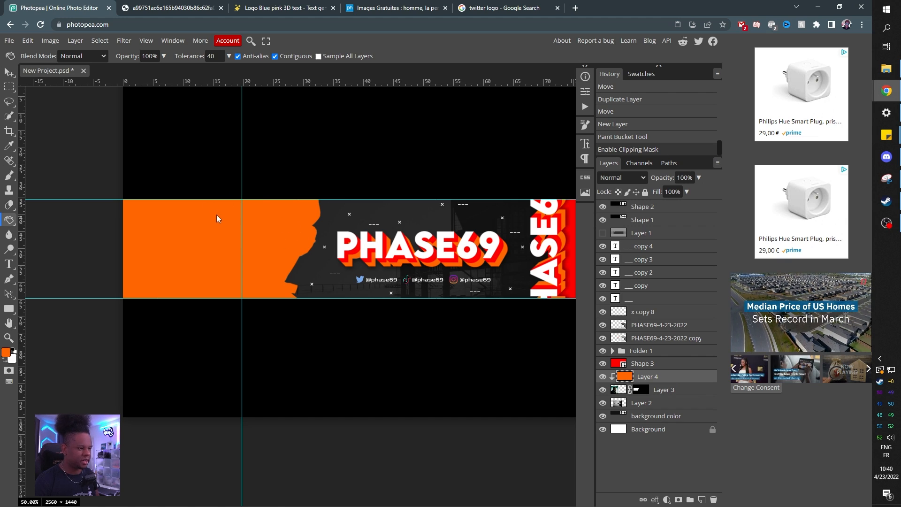
{"action": "left_click", "coordinate": [628, 179]}
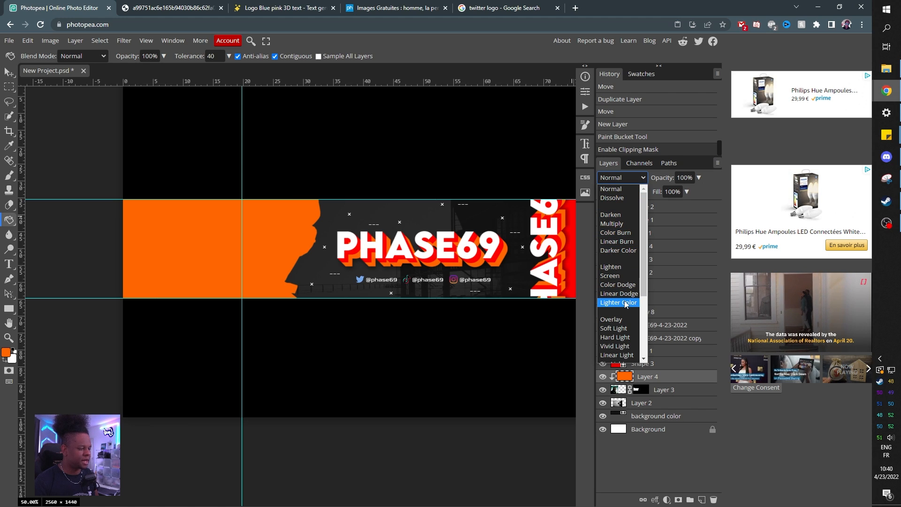
{"action": "scroll", "coordinate": [626, 330], "scroll_direction": "down", "scroll_amount": 3}
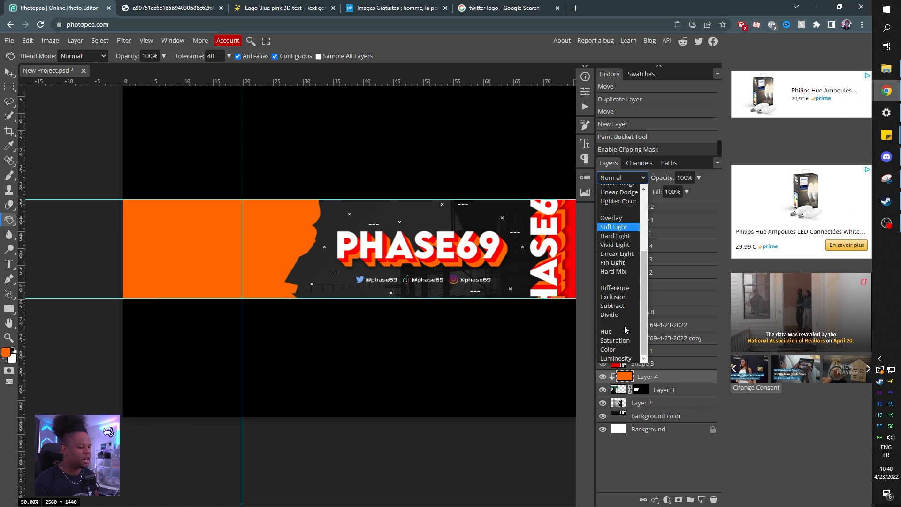
{"action": "left_click", "coordinate": [620, 350]}
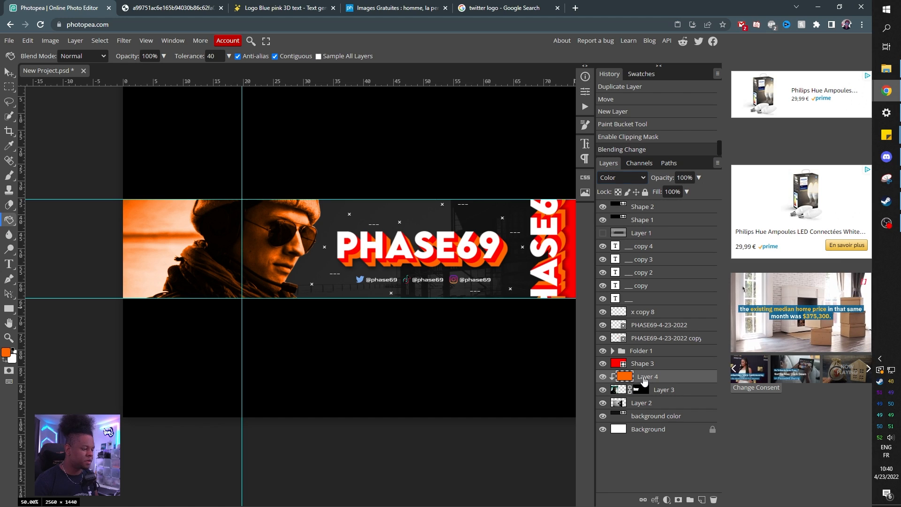
Try filling Layer 4 with the red sampled from the PHASE69 logo, and undo the fill
{"action": "left_click", "coordinate": [6, 352]}
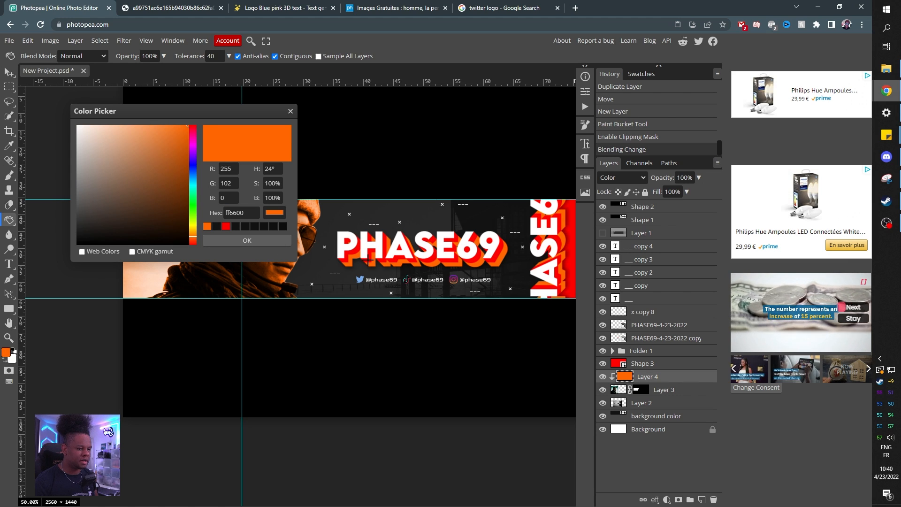
{"action": "left_click", "coordinate": [368, 259]}
{"action": "left_click", "coordinate": [248, 241]}
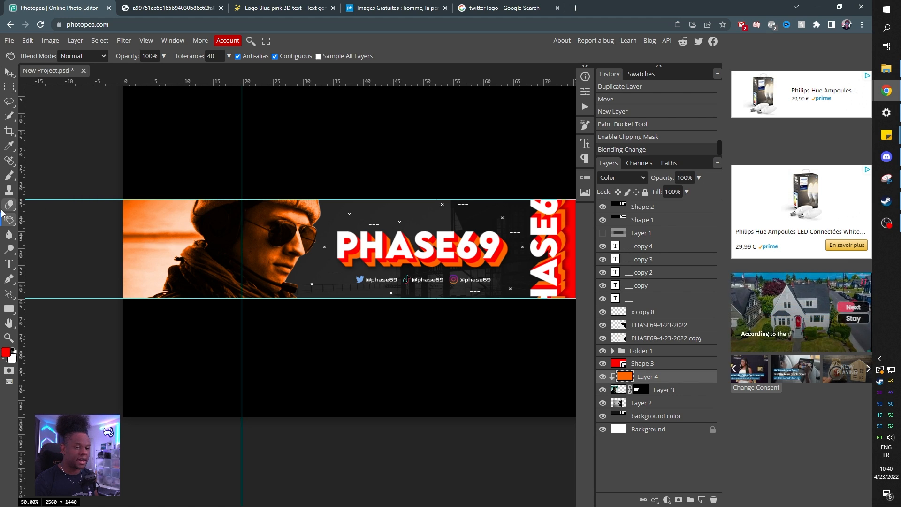
{"action": "left_click", "coordinate": [260, 244]}
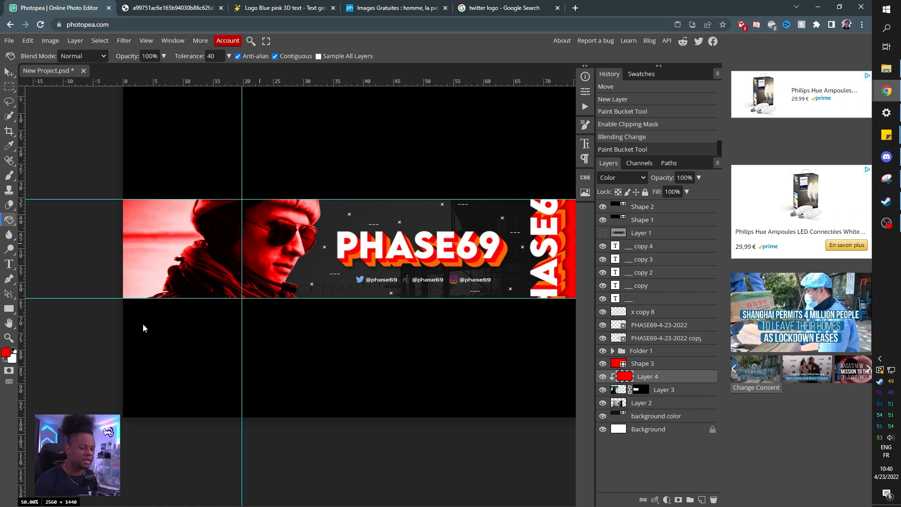
{"action": "key", "text": "ctrl+z"}
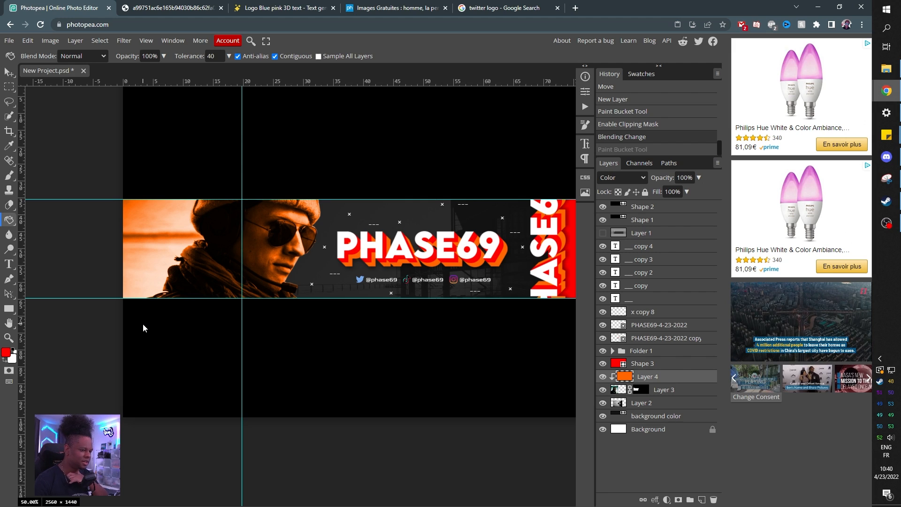
Set up the Brush Tool with an 804 px size, 0% hardness and 11% opacity, with Layer 2 selected
{"action": "key", "text": "ctrl+minus"}
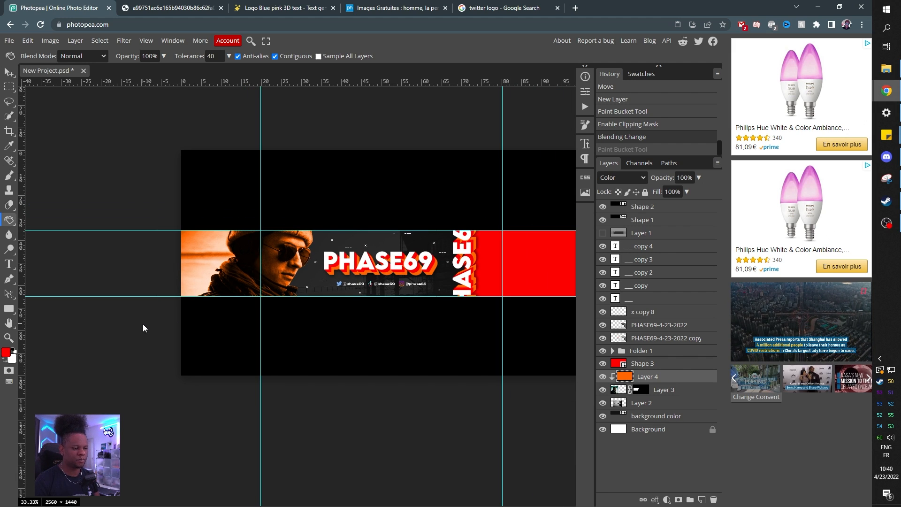
{"action": "key", "text": "ctrl+plus"}
{"action": "key", "text": "ctrl+plus"}
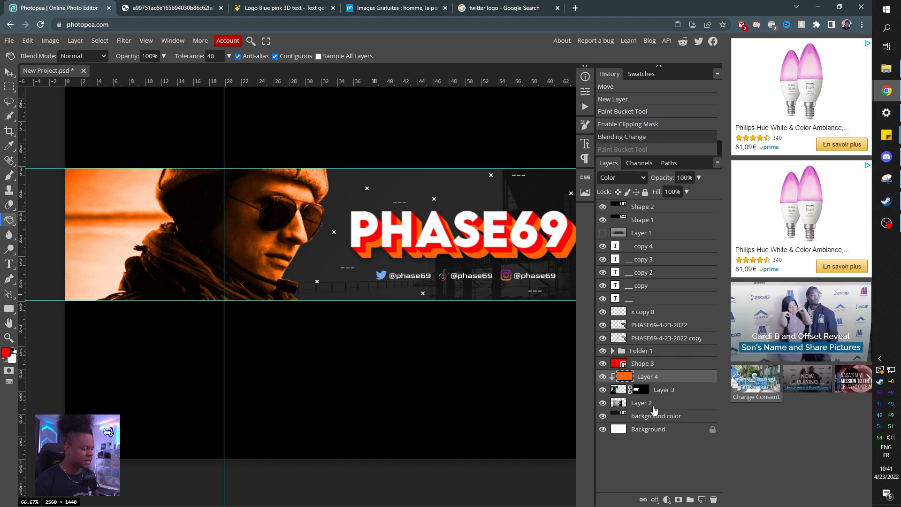
{"action": "left_click", "coordinate": [653, 405]}
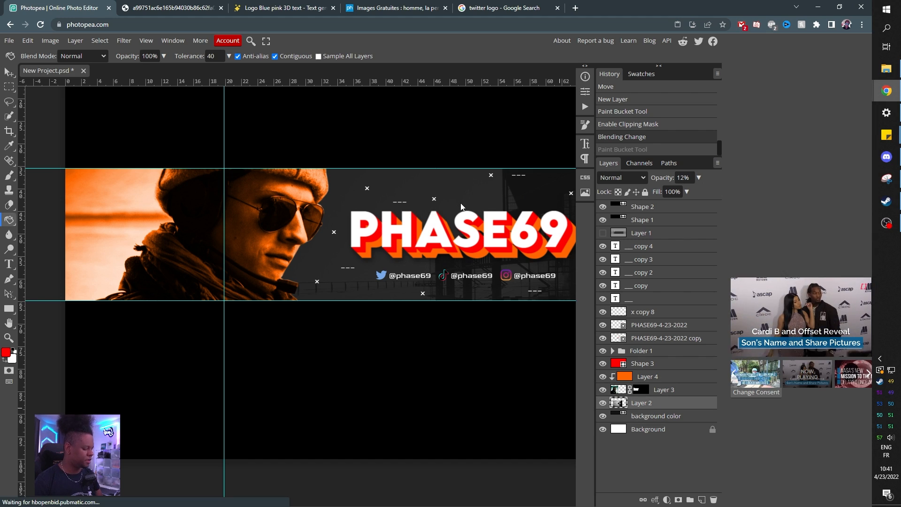
{"action": "key", "text": "ctrl+minus"}
{"action": "key", "text": "ctrl+minus"}
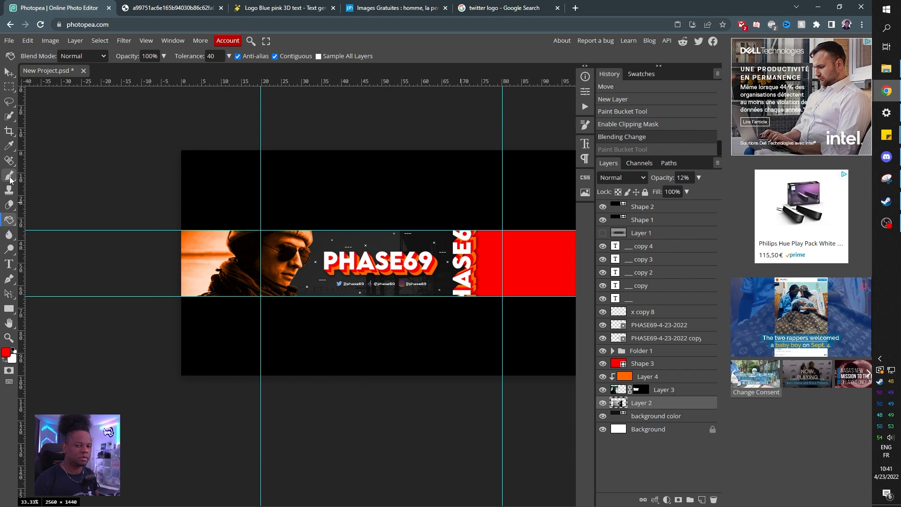
{"action": "left_click", "coordinate": [10, 177]}
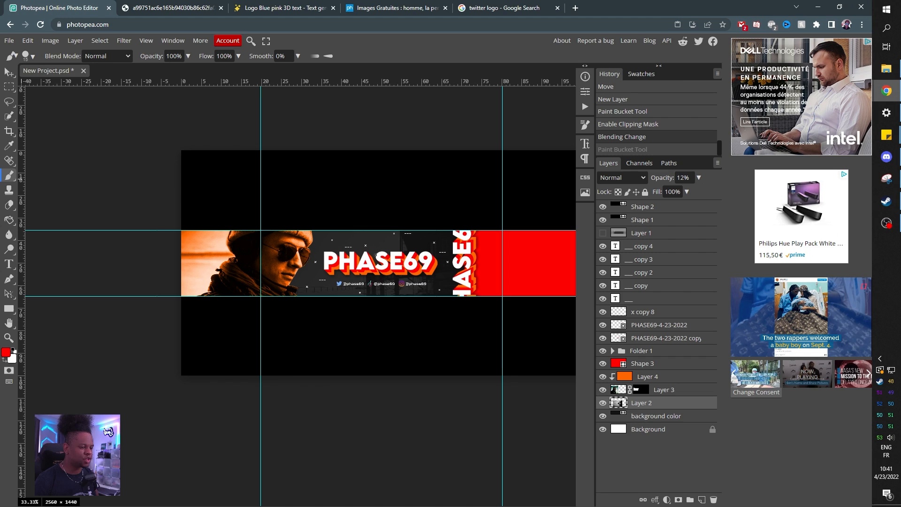
{"action": "right_click", "coordinate": [376, 256]}
{"action": "left_click_drag", "start_coordinate": [500, 298], "coordinate": [470, 301]}
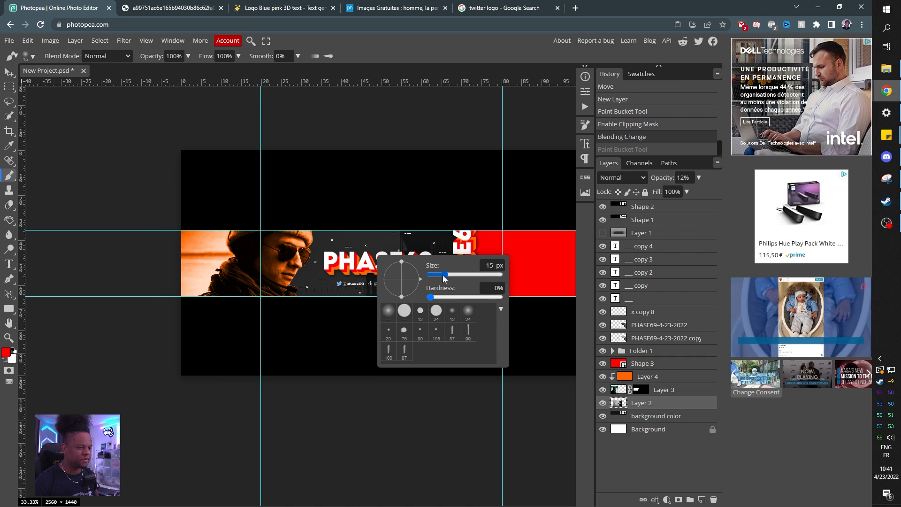
{"action": "left_click_drag", "start_coordinate": [446, 275], "coordinate": [494, 275]}
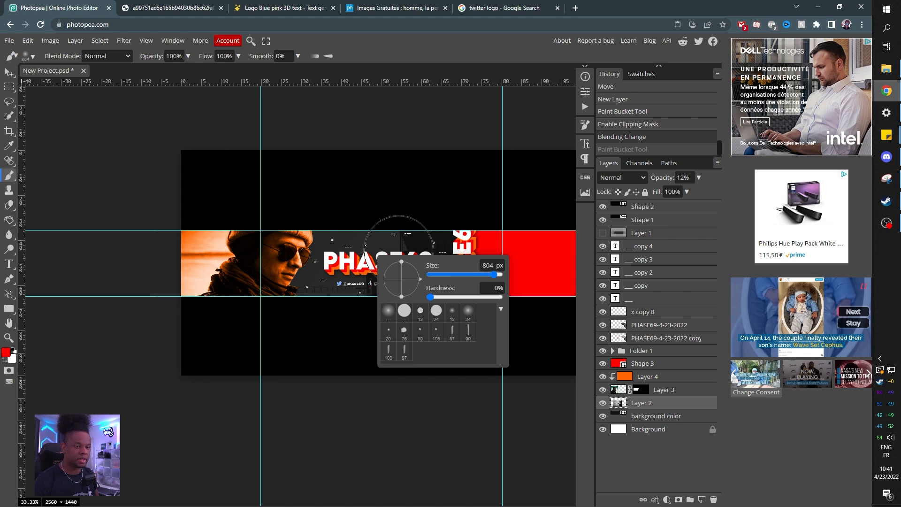
{"action": "left_click", "coordinate": [188, 56]}
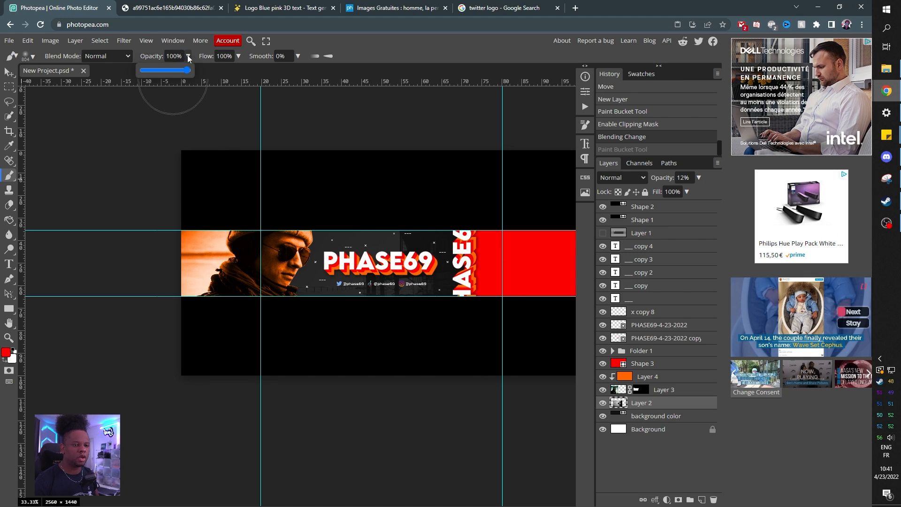
{"action": "left_click", "coordinate": [148, 71]}
{"action": "left_click_drag", "start_coordinate": [150, 72], "coordinate": [148, 73]}
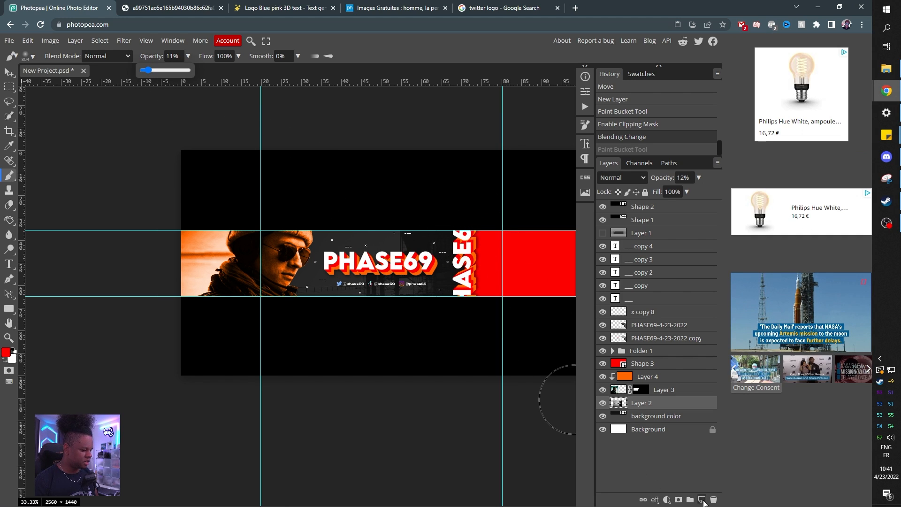
Create a new layer directly above Layer 2 and paint faint red and orange glows around the edges of the banner's middle section
{"action": "left_click", "coordinate": [703, 501]}
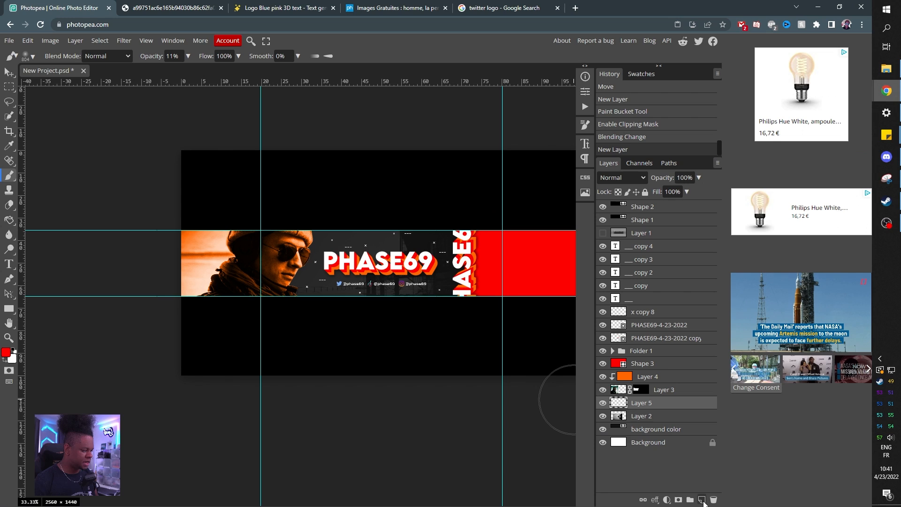
{"action": "left_click", "coordinate": [463, 309]}
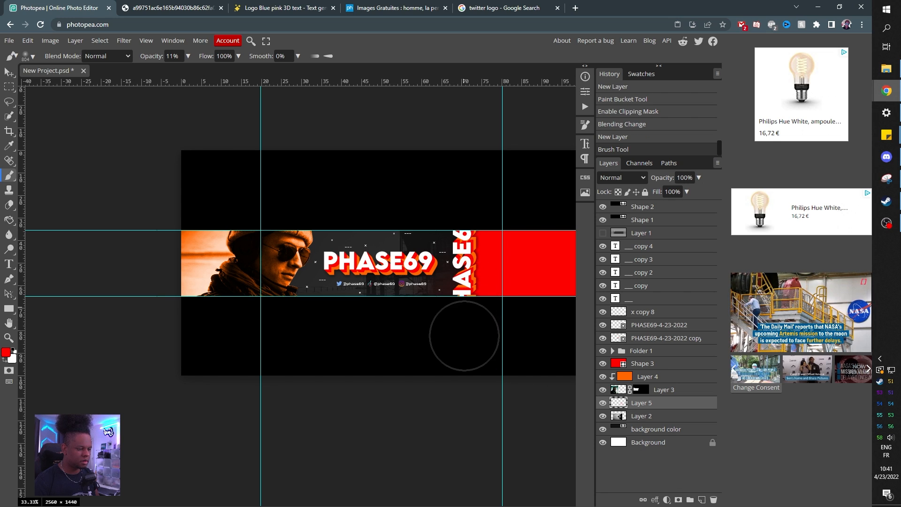
{"action": "left_click", "coordinate": [478, 294]}
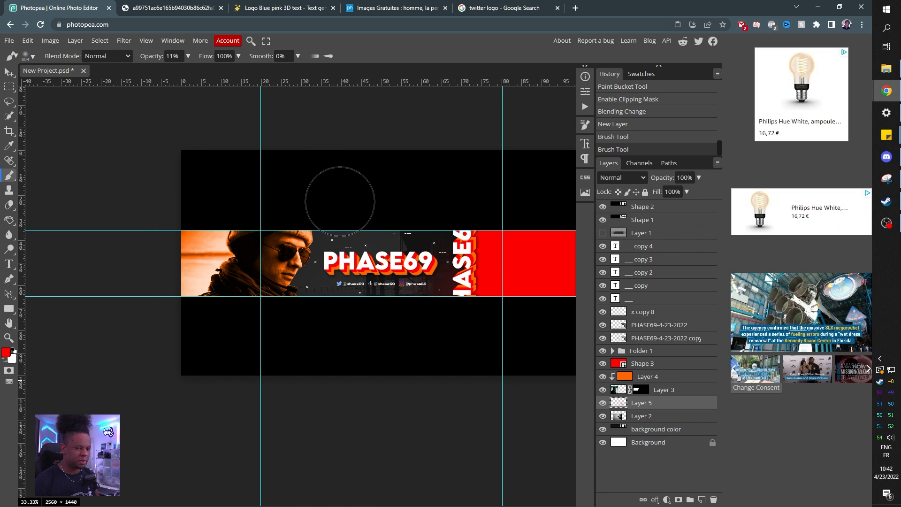
{"action": "left_click", "coordinate": [297, 298]}
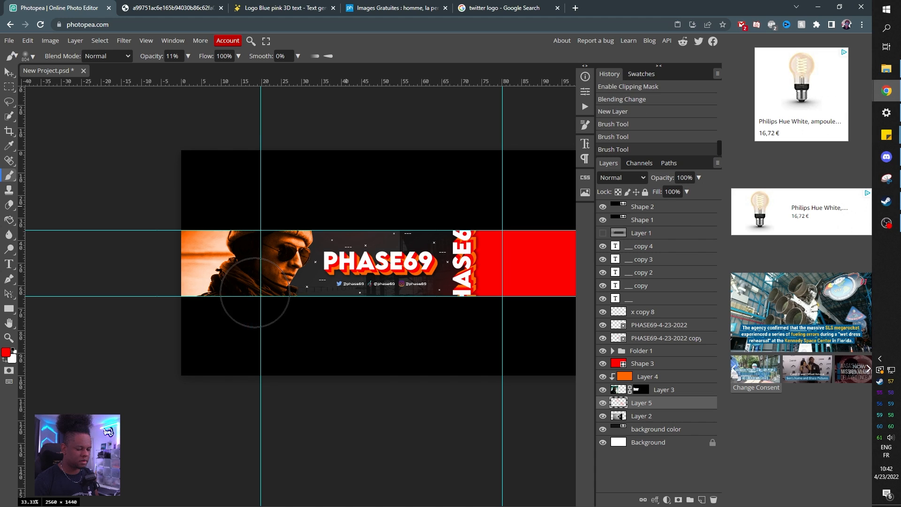
{"action": "left_click", "coordinate": [328, 202]}
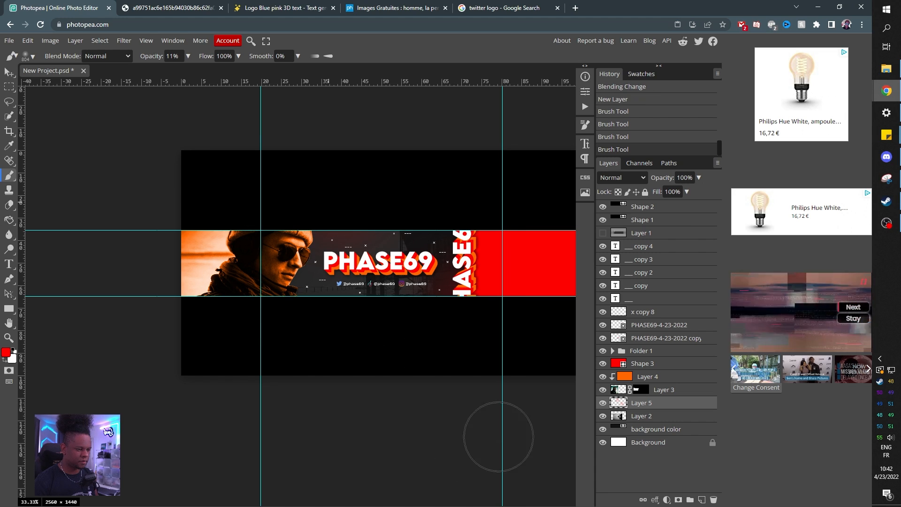
{"action": "left_click", "coordinate": [421, 326]}
{"action": "left_click", "coordinate": [391, 390]}
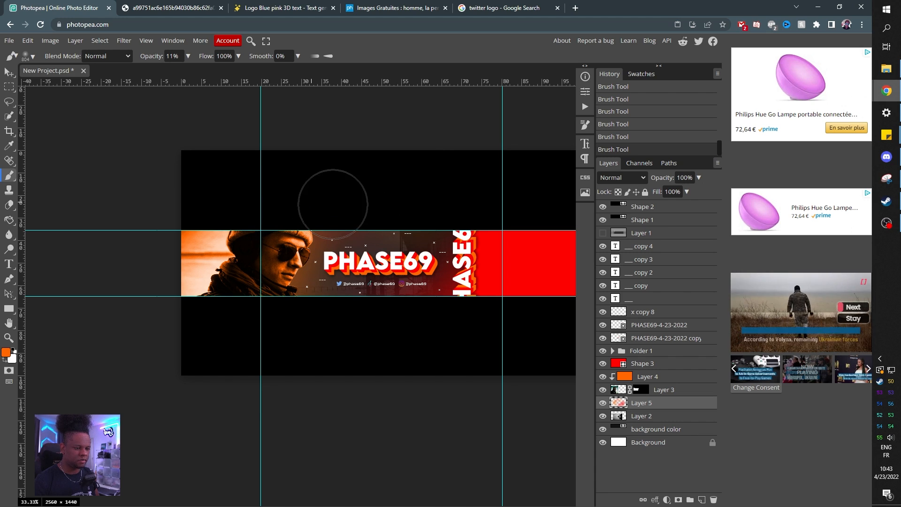
{"action": "key", "text": "ctrl+plus"}
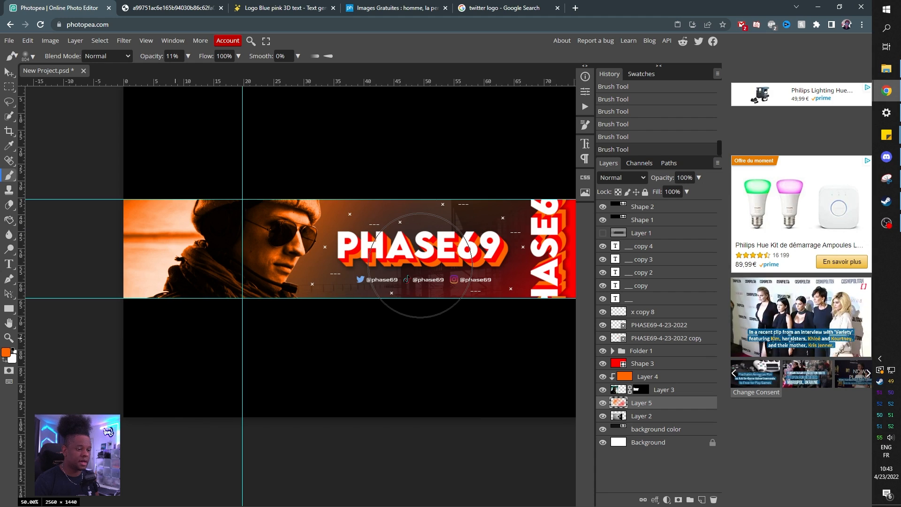
{"action": "left_click_drag", "start_coordinate": [463, 258], "coordinate": [357, 261]}
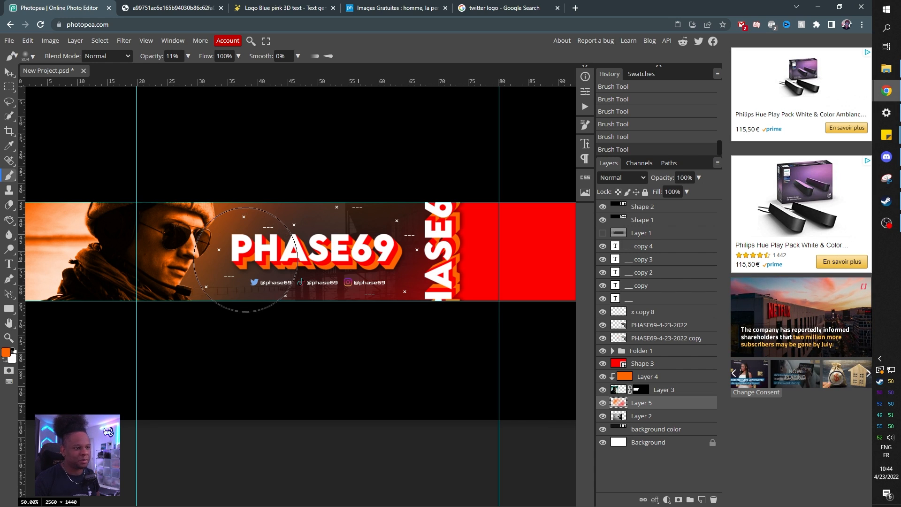
{"action": "left_click", "coordinate": [264, 10]}
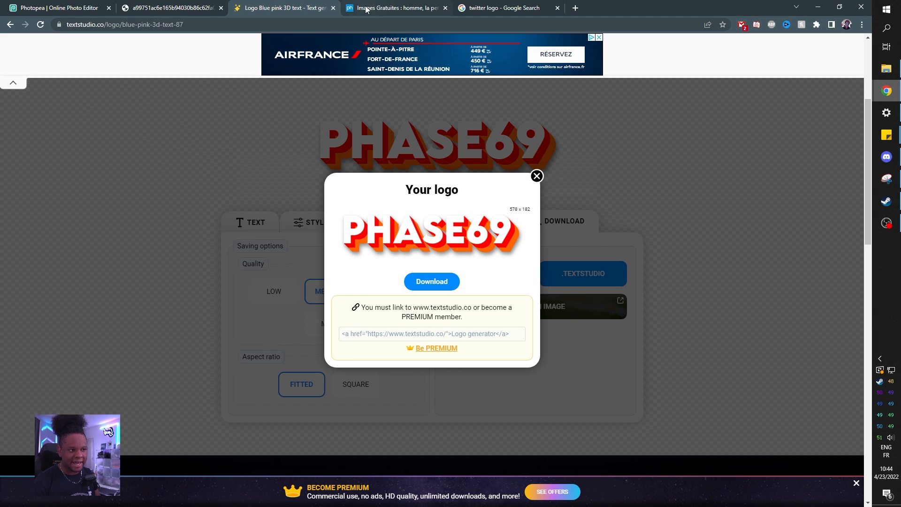
{"action": "left_click", "coordinate": [56, 8]}
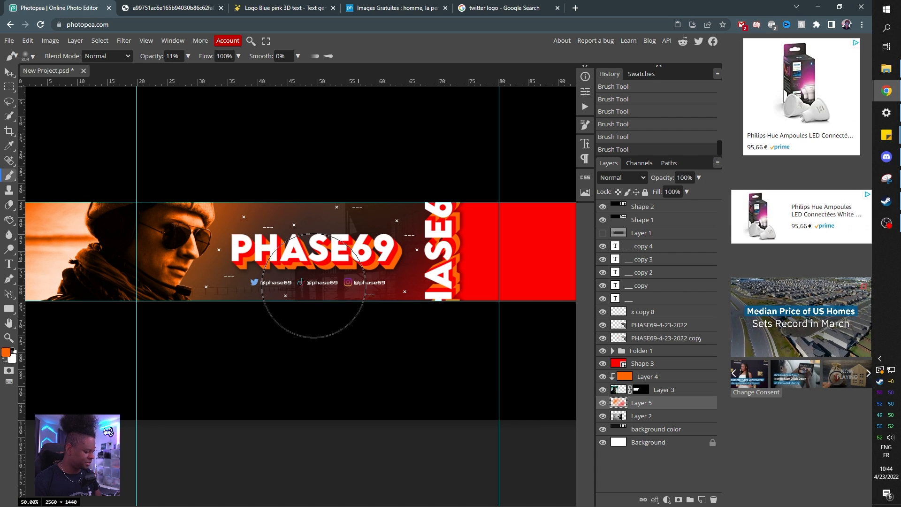
Duplicate the soldier photo on Layer 3 to just above Shape 3 and desaturate the copy
{"action": "scroll", "coordinate": [313, 286], "scroll_direction": "down", "scroll_amount": 1}
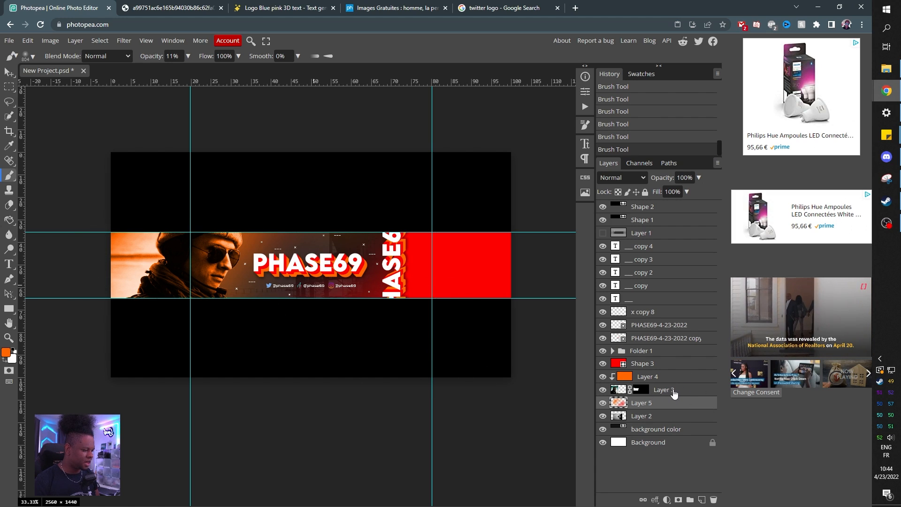
{"action": "left_click_drag", "start_coordinate": [674, 394], "coordinate": [666, 356]}
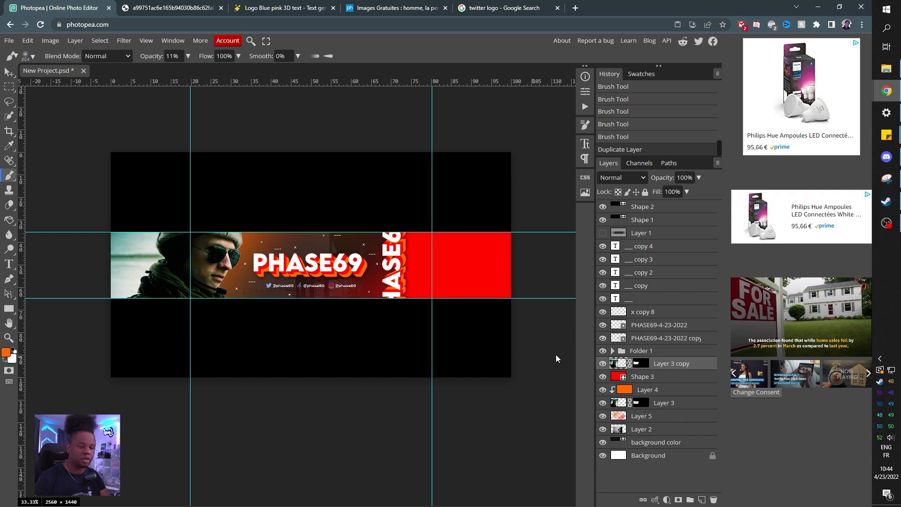
{"action": "key", "text": "ctrl+shift+u"}
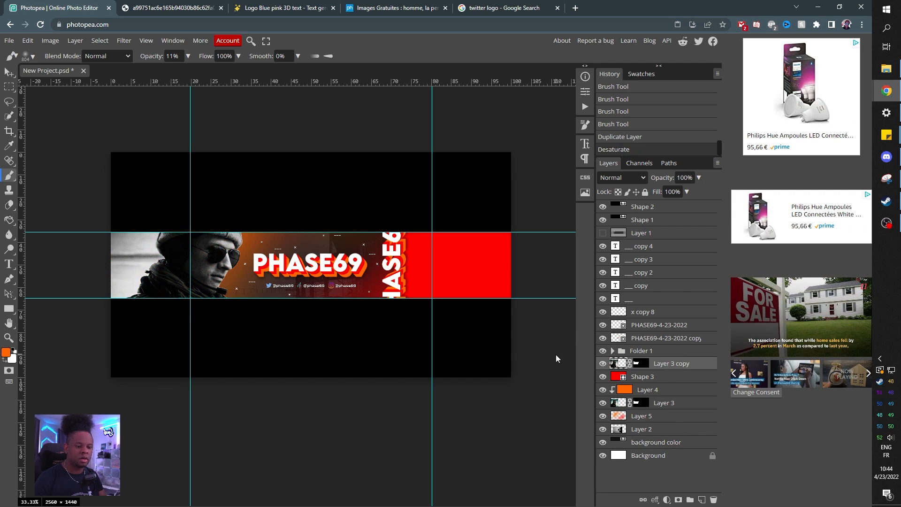
Flip the desaturated soldier copy horizontally and move it over the red block at the banner's right end
{"action": "key", "text": "ctrl+alt+t"}
{"action": "right_click", "coordinate": [213, 267]}
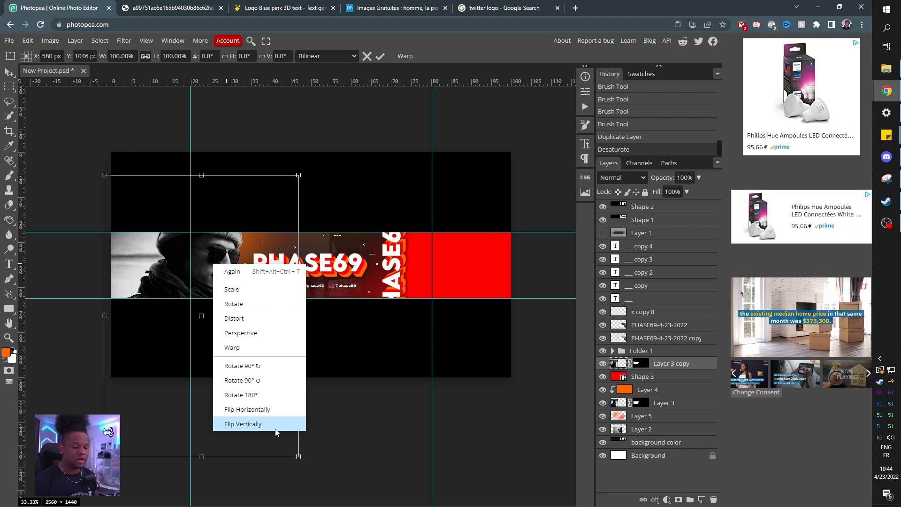
{"action": "left_click", "coordinate": [261, 410]}
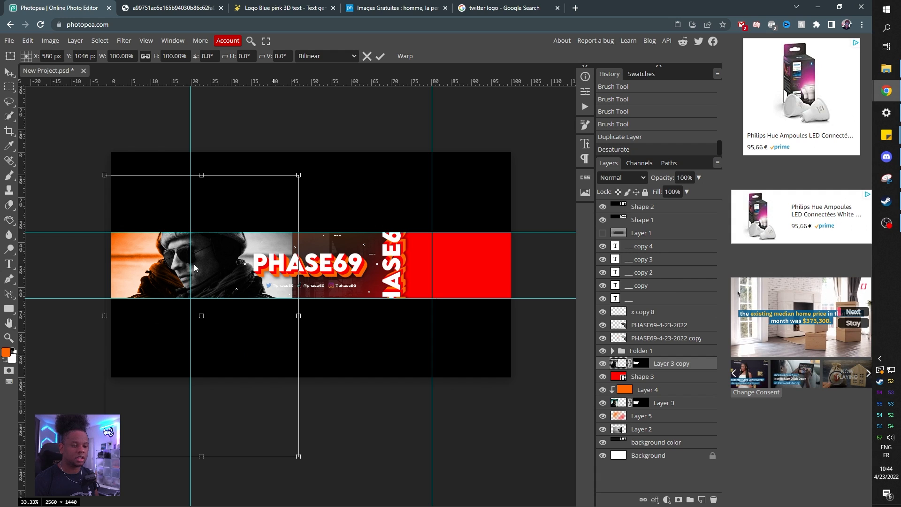
{"action": "left_click_drag", "start_coordinate": [198, 261], "coordinate": [426, 261]}
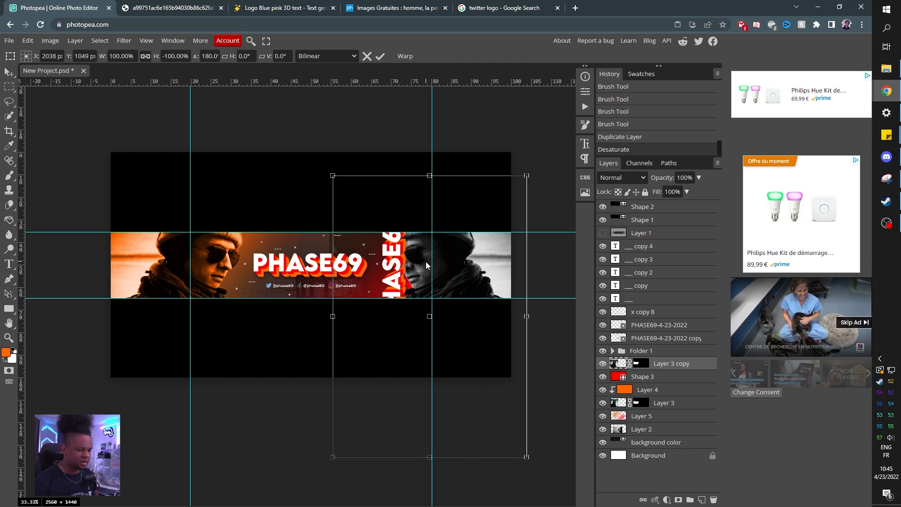
{"action": "key", "text": "Return"}
Set the mirrored soldier copy's blend mode to Multiply and lower its fill opacity slightly
{"action": "key", "text": "b"}
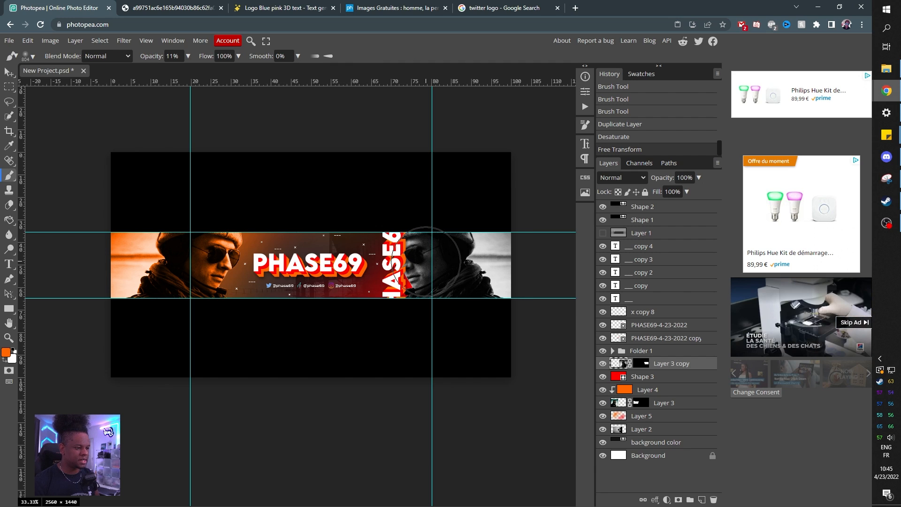
{"action": "left_click", "coordinate": [638, 179]}
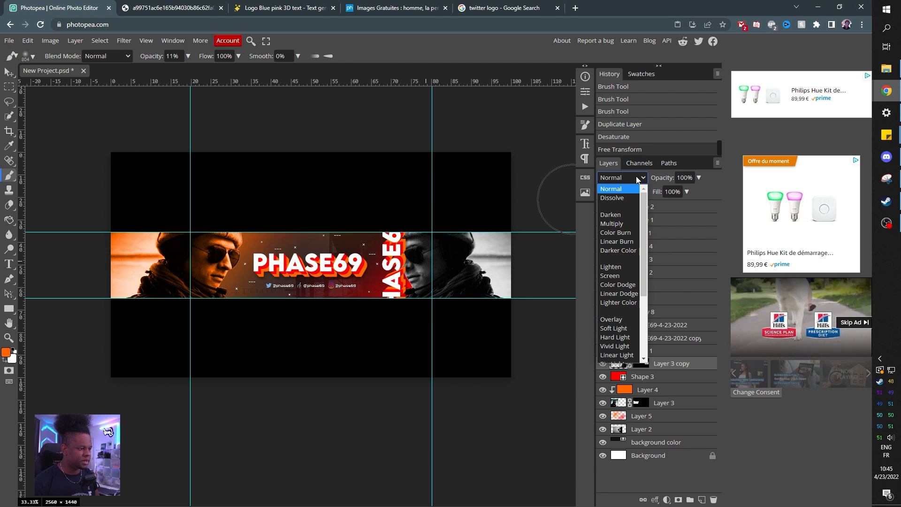
{"action": "left_click", "coordinate": [621, 224]}
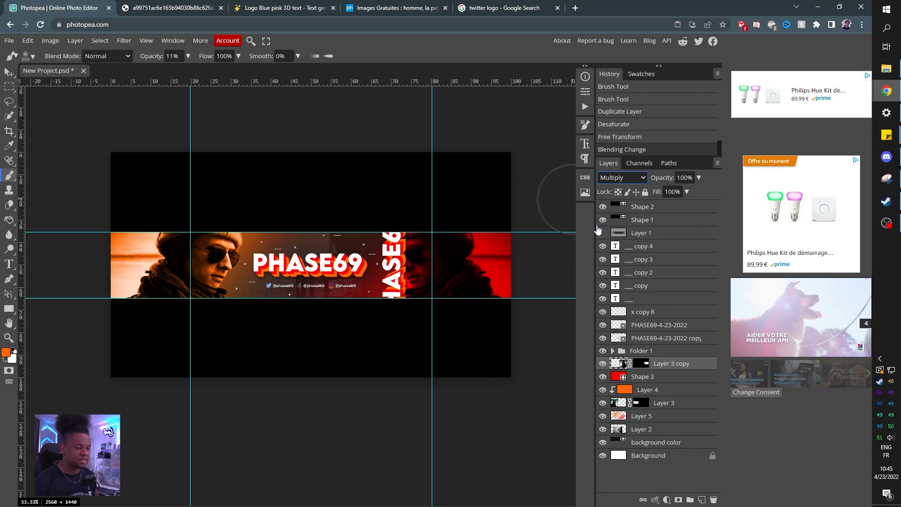
{"action": "left_click", "coordinate": [687, 193]}
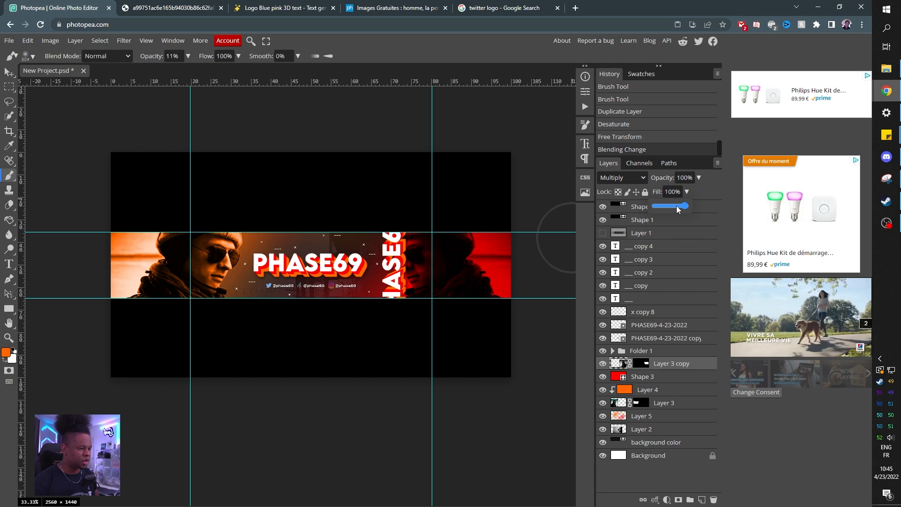
{"action": "left_click", "coordinate": [676, 207]}
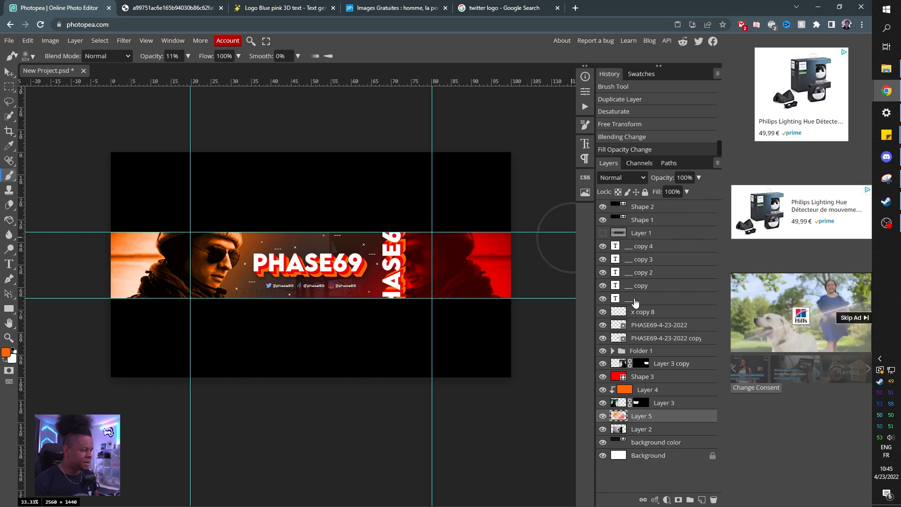
Merge the "___" text layer and its four copies into a single layer
{"action": "left_click", "coordinate": [635, 299]}
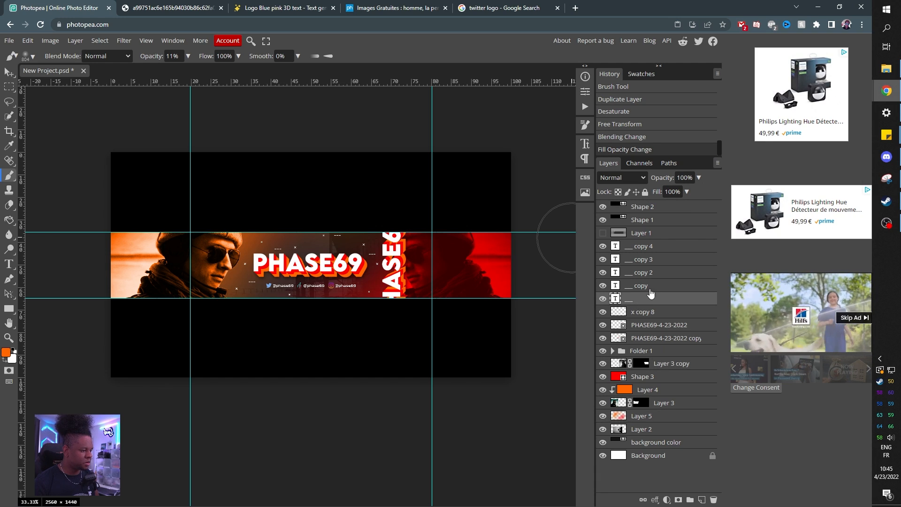
{"action": "left_click", "coordinate": [648, 248], "text": "shift"}
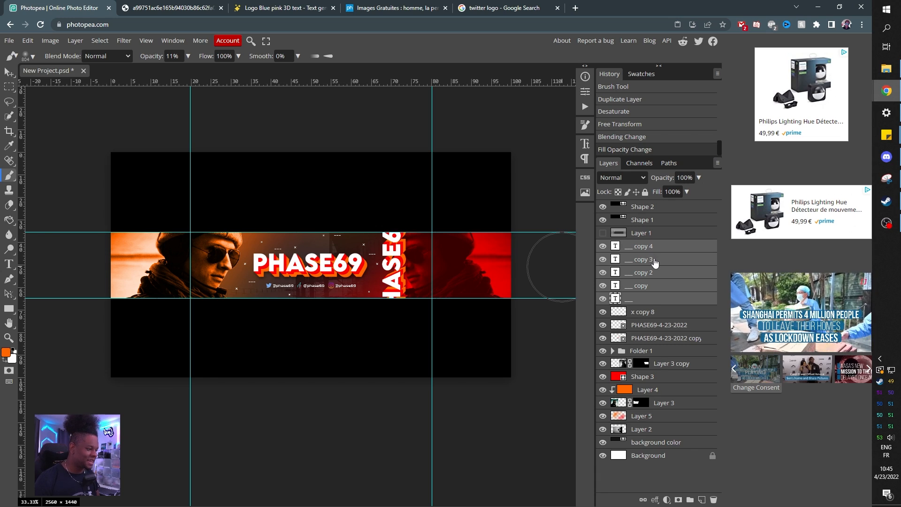
{"action": "right_click", "coordinate": [656, 261]}
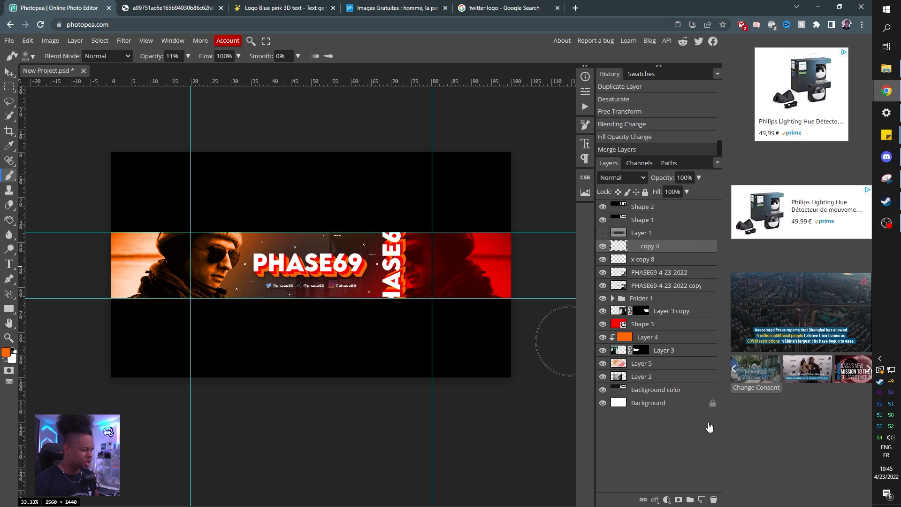
Add a new layer above the merged "___" layer and softly paint black over the banner's right end at 11% brush opacity
{"action": "left_click", "coordinate": [702, 499]}
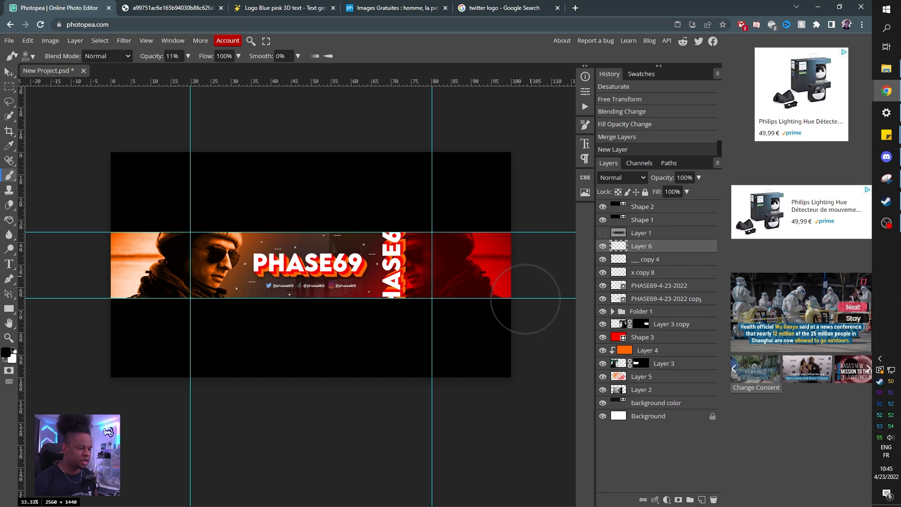
{"action": "left_click_drag", "start_coordinate": [521, 300], "coordinate": [521, 316]}
{"action": "mouse_move", "coordinate": [505, 241]}
{"action": "left_mouse_down"}
{"action": "mouse_move", "coordinate": [473, 212]}
{"action": "mouse_move", "coordinate": [481, 192]}
{"action": "left_mouse_up"}
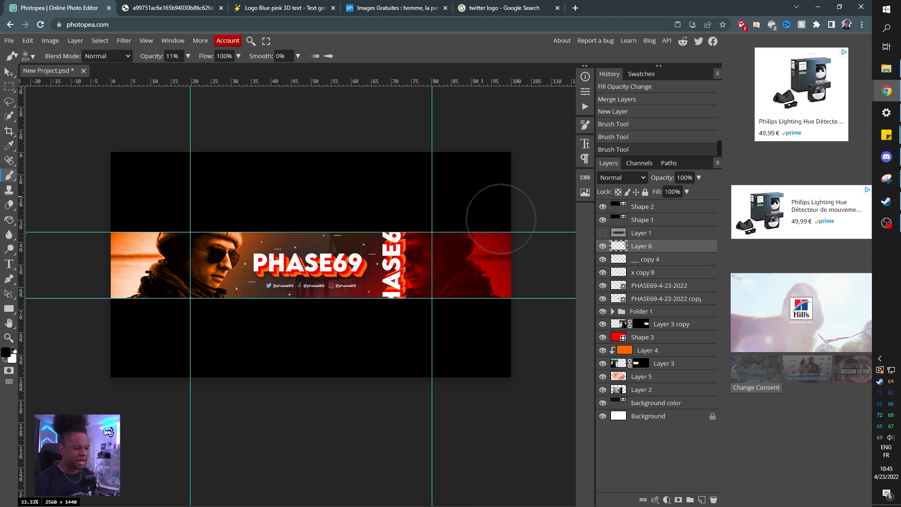
{"action": "left_click_drag", "start_coordinate": [515, 298], "coordinate": [438, 189]}
{"action": "left_click_drag", "start_coordinate": [515, 283], "coordinate": [533, 361]}
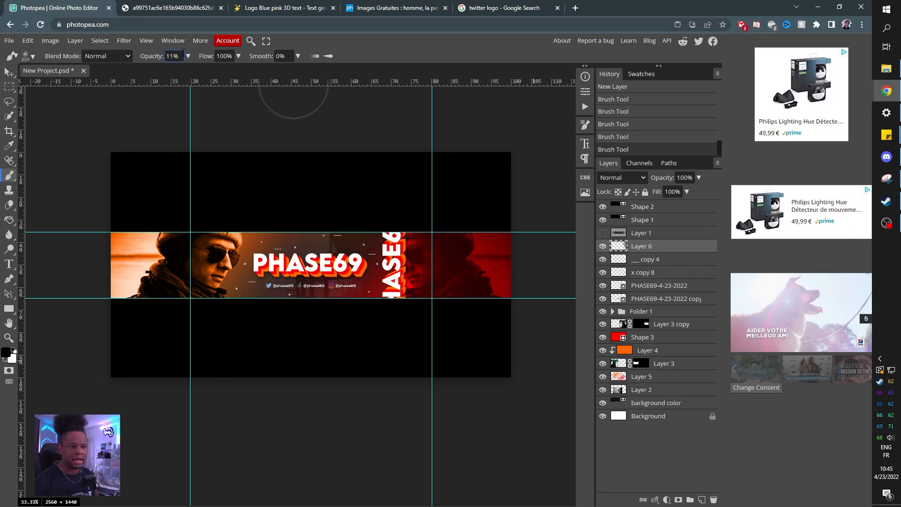
Raise the brush opacity to 41%, enlarge the soft brush slightly, and darken both outer ends of the banner with black
{"action": "left_click", "coordinate": [188, 56]}
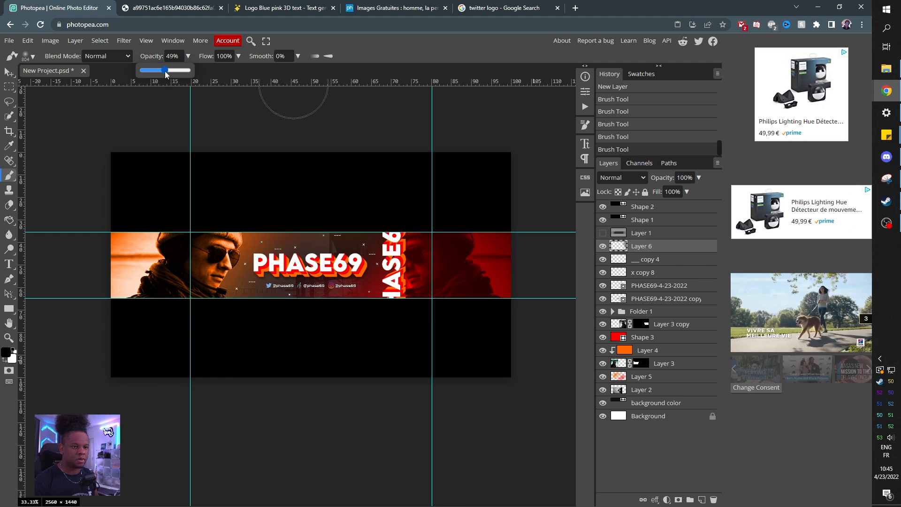
{"action": "right_click", "coordinate": [423, 268]}
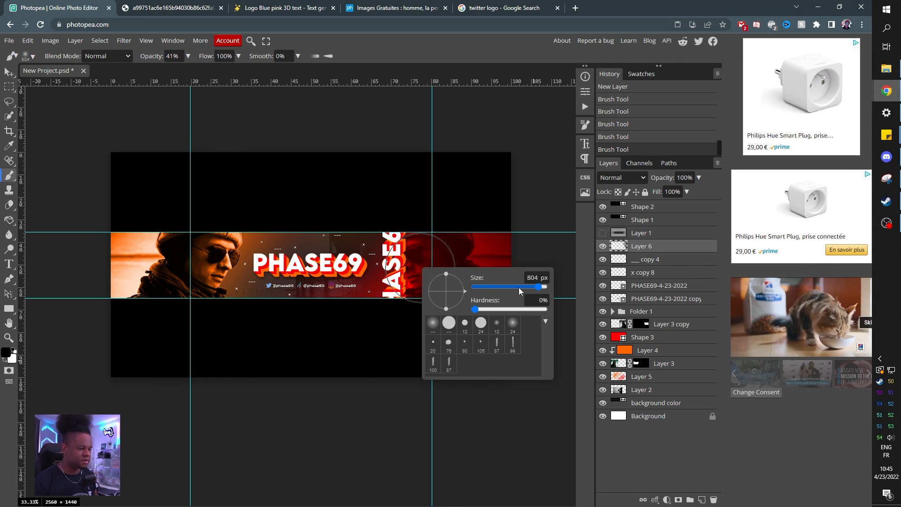
{"action": "left_click_drag", "start_coordinate": [539, 286], "coordinate": [543, 289]}
{"action": "left_click", "coordinate": [542, 295]}
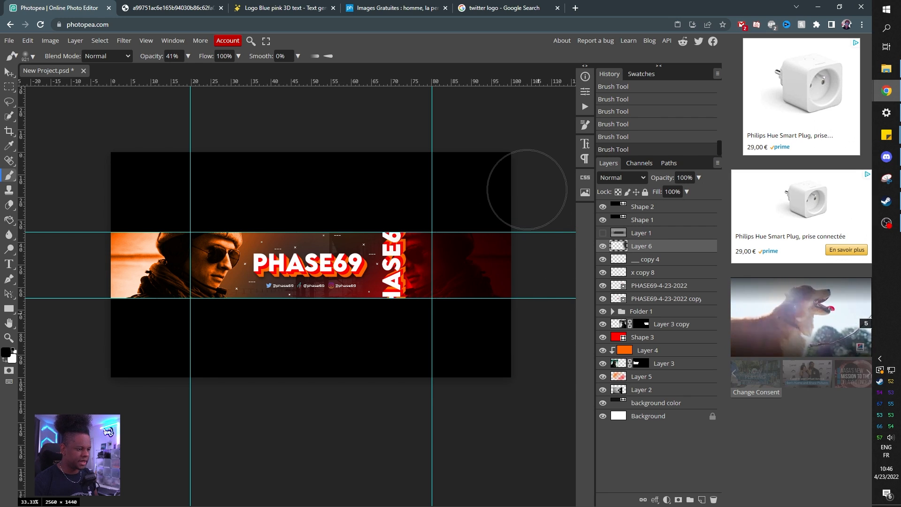
{"action": "mouse_move", "coordinate": [108, 244]}
{"action": "left_mouse_down"}
{"action": "mouse_move", "coordinate": [121, 191]}
{"action": "mouse_move", "coordinate": [90, 312]}
{"action": "mouse_move", "coordinate": [121, 217]}
{"action": "mouse_move", "coordinate": [115, 310]}
{"action": "mouse_move", "coordinate": [111, 268]}
{"action": "mouse_move", "coordinate": [141, 238]}
{"action": "mouse_move", "coordinate": [55, 338]}
{"action": "left_mouse_up"}
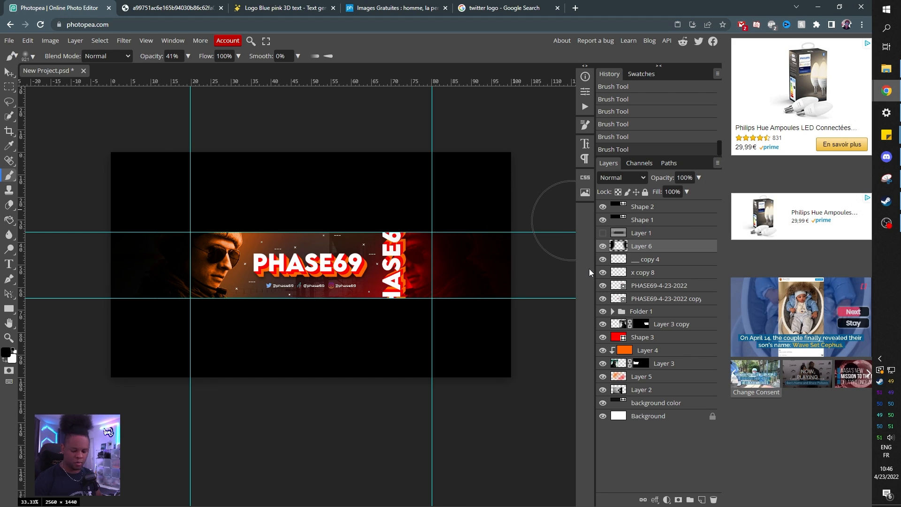
Enlarge the vertical PHASE69 logo with Free Transform and reposition it so the banner's edges crop its letters
{"action": "key", "text": "ctrl+plus"}
{"action": "key", "text": "ctrl+plus"}
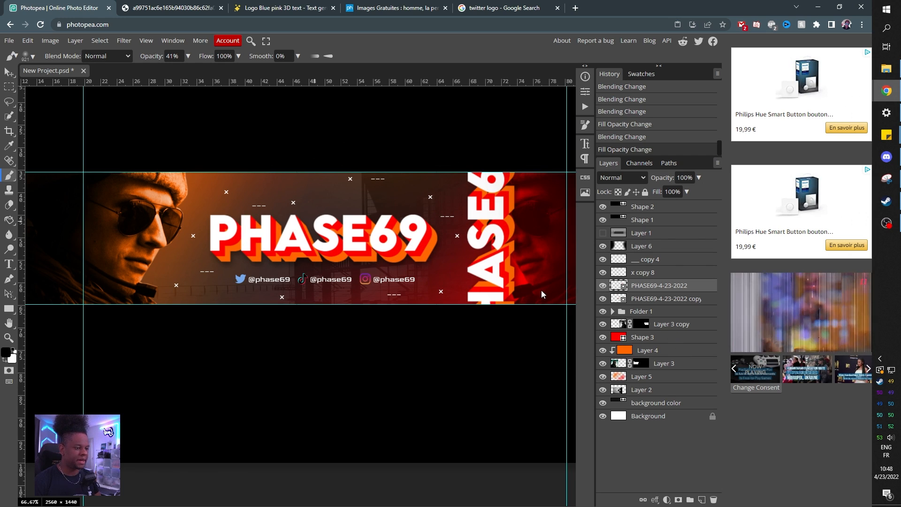
{"action": "key", "text": "ctrl+minus"}
{"action": "key", "text": "ctrl+minus"}
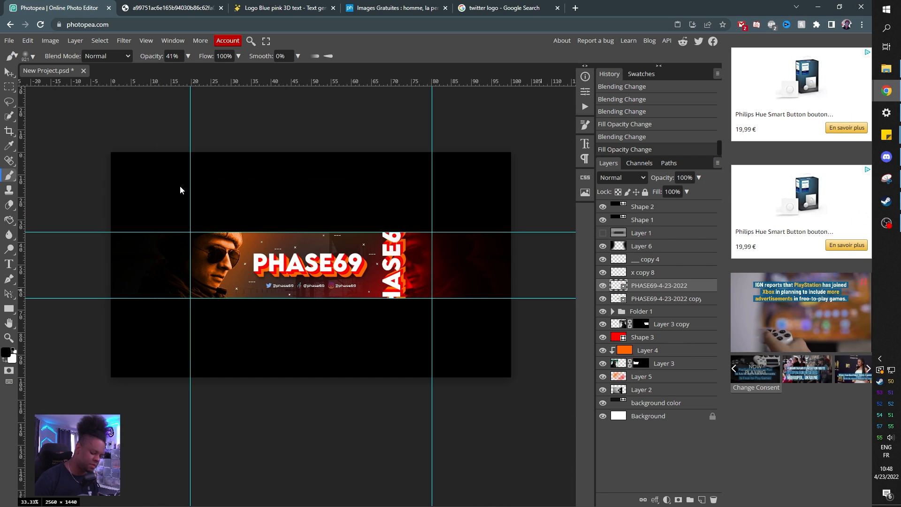
{"action": "key", "text": "ctrl+t"}
{"action": "left_click_drag", "start_coordinate": [422, 201], "coordinate": [430, 181]}
{"action": "left_click_drag", "start_coordinate": [392, 246], "coordinate": [393, 227]}
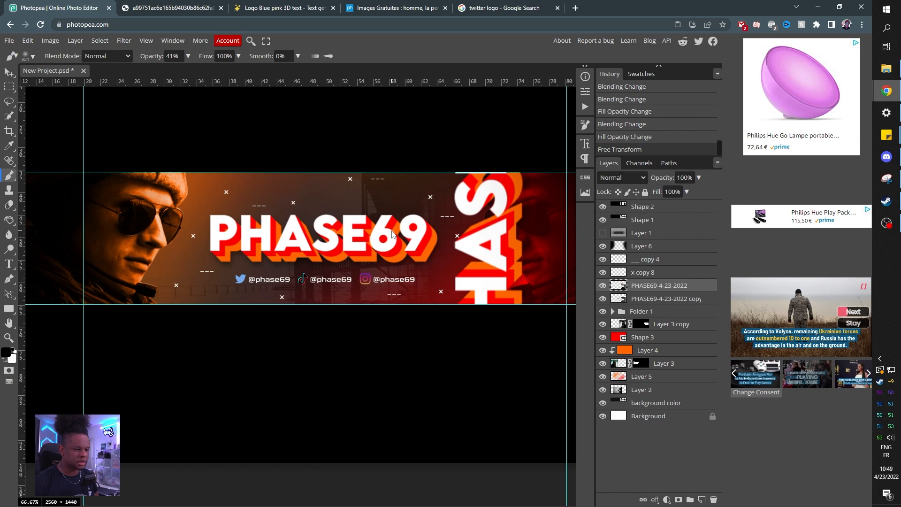
Examine the banner composition both close up and as a whole, including the enlarged vertical logo
{"action": "key", "text": "ctrl+plus"}
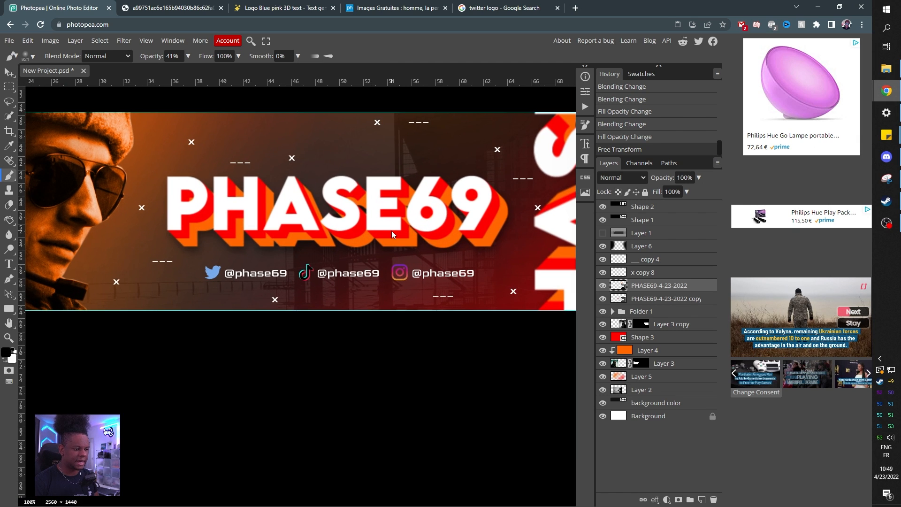
{"action": "key", "text": "ctrl+minus"}
{"action": "key", "text": "ctrl+minus"}
{"action": "key", "text": "ctrl+minus"}
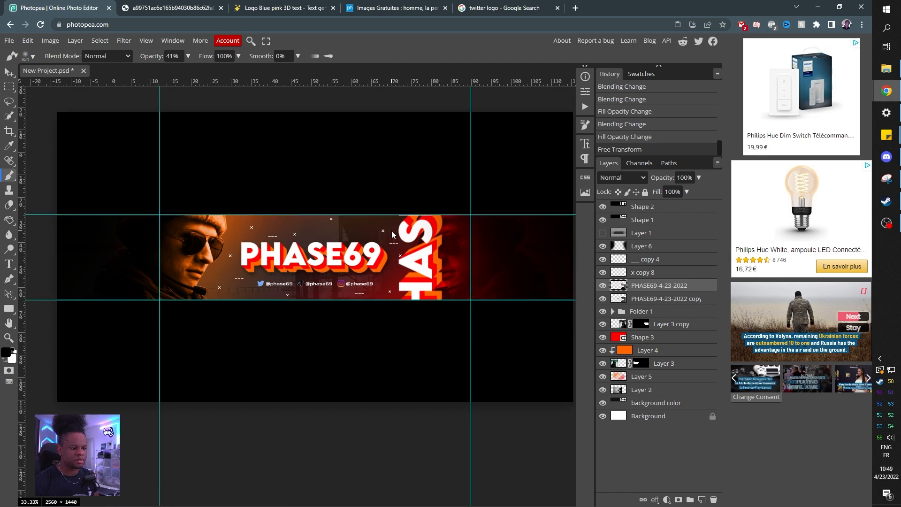
{"action": "key", "text": "ctrl+minus"}
{"action": "key", "text": "ctrl+plus"}
{"action": "key", "text": "ctrl+plus"}
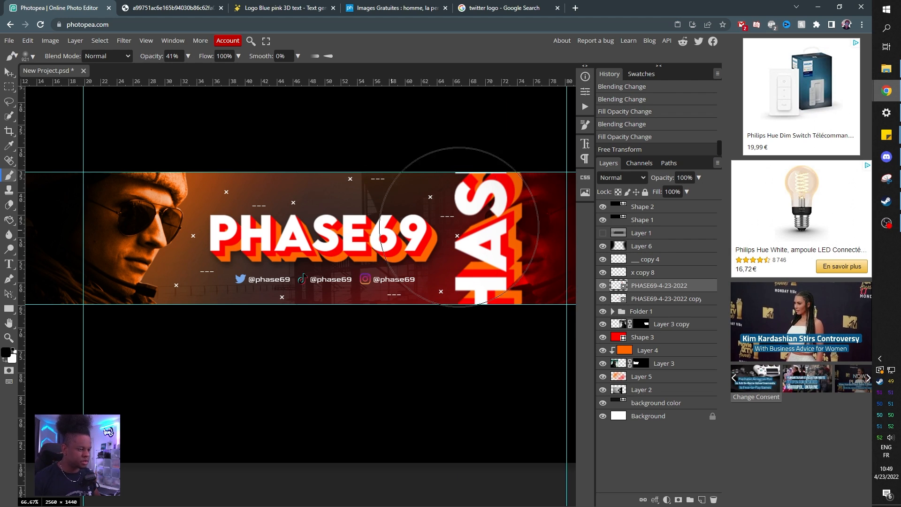
Rename Folder 1 as "socials" and expand it to show its layers
{"action": "double_click", "coordinate": [645, 312]}
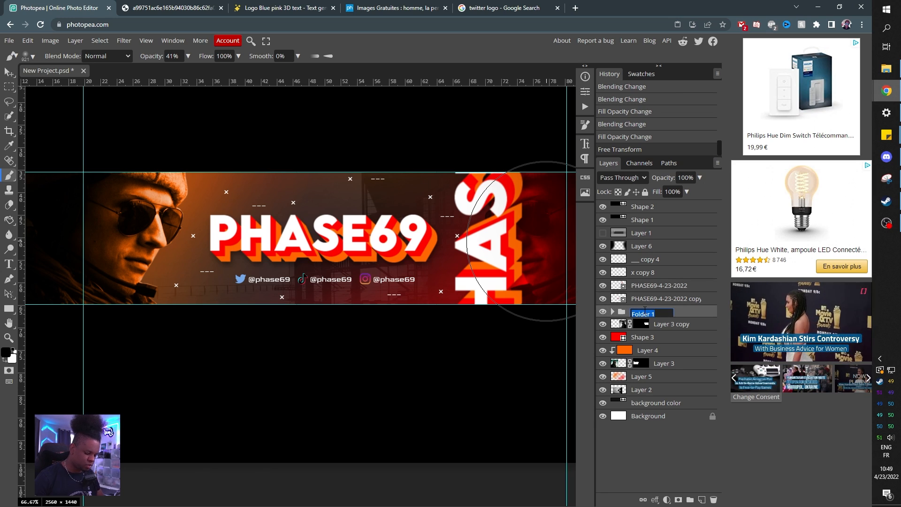
{"action": "type", "text": "socials"}
{"action": "key", "text": "Return"}
{"action": "left_click", "coordinate": [613, 312]}
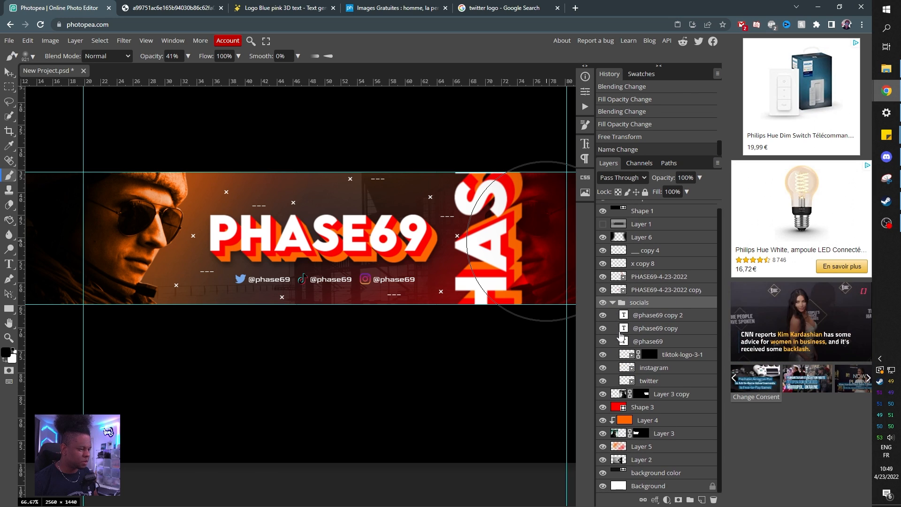
{"action": "double_click", "coordinate": [624, 329]}
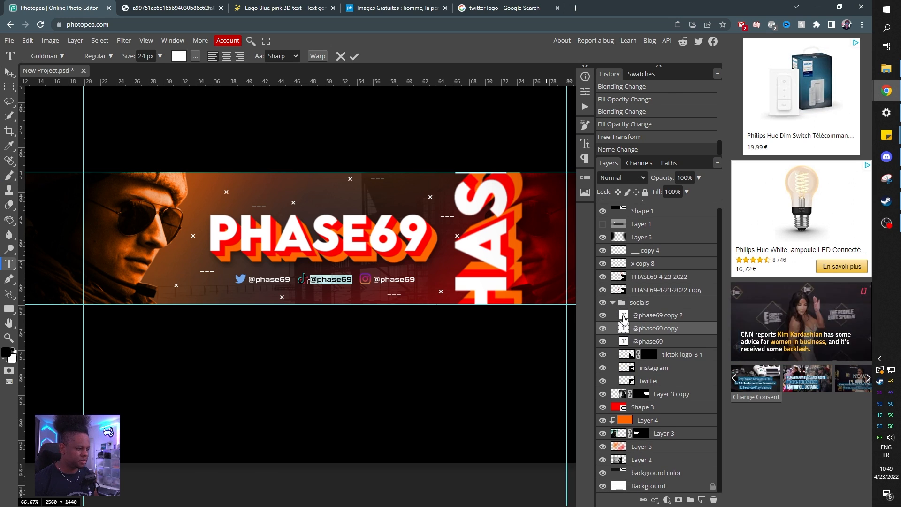
{"action": "left_click", "coordinate": [623, 317]}
{"action": "key", "text": "b"}
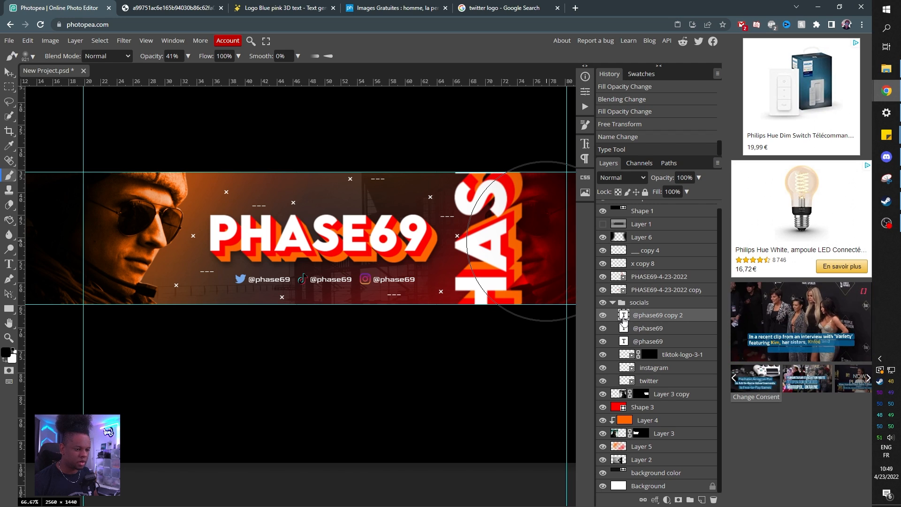
{"action": "left_click", "coordinate": [624, 343]}
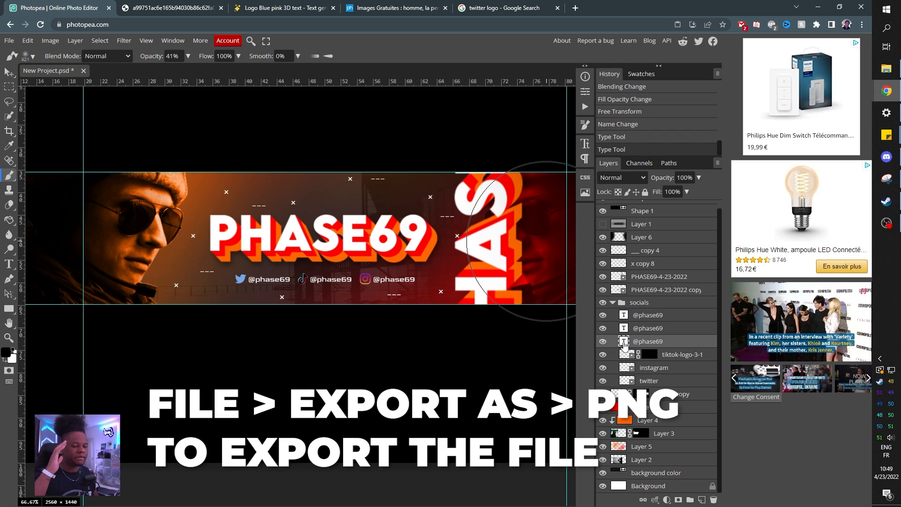